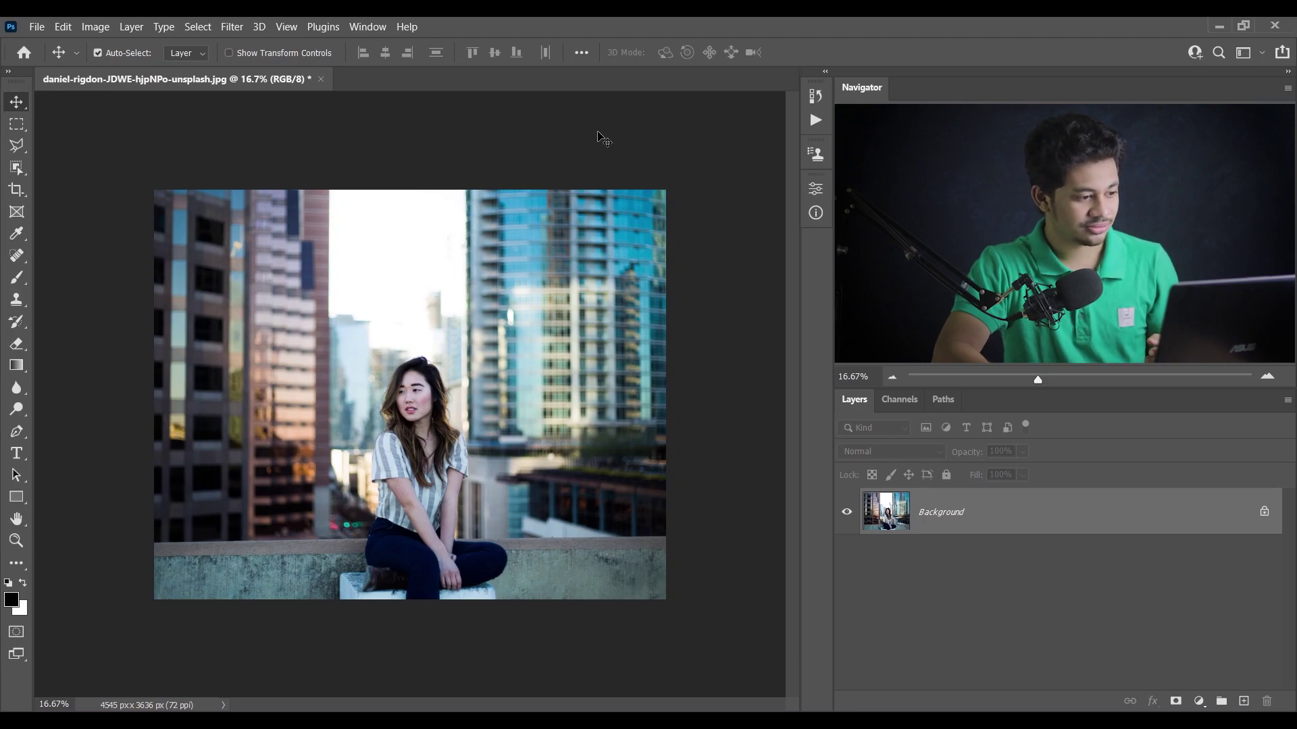
# Duplicate the Background layer and convert the copy to a smart object
pyautogui.press('ctrl')
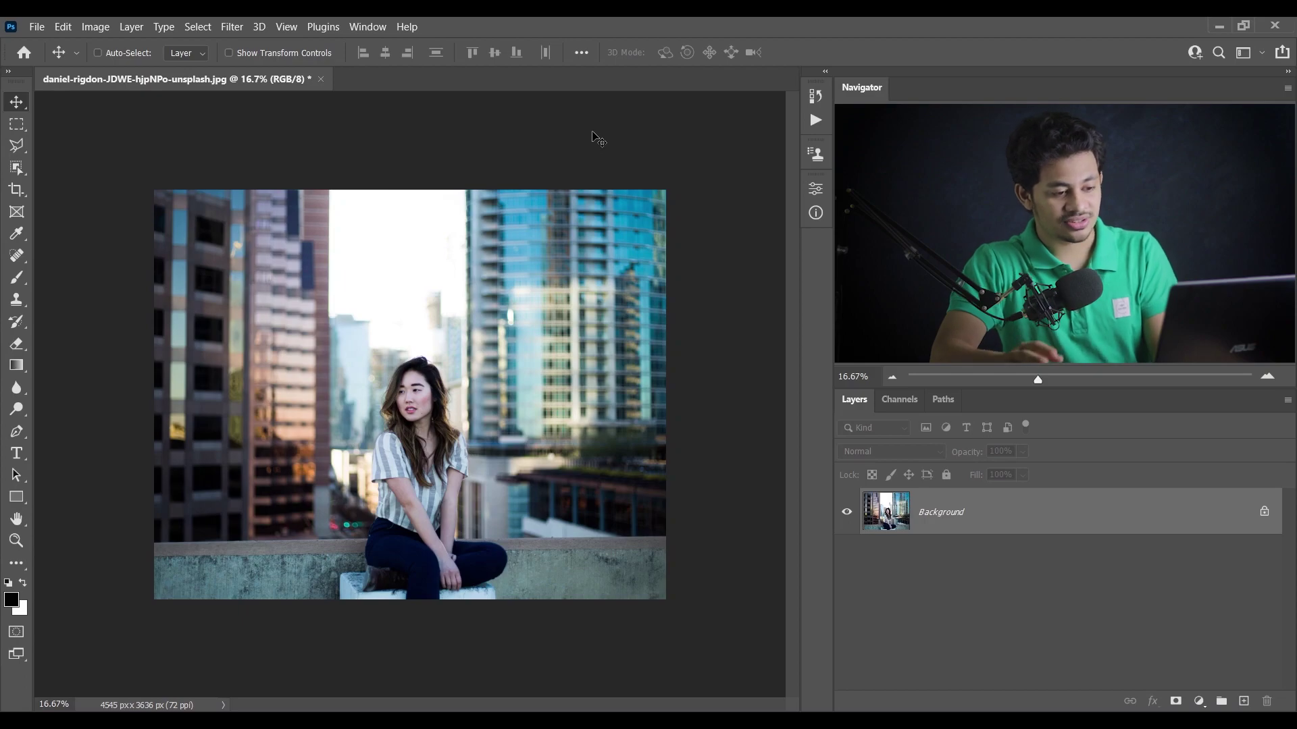
pyautogui.hotkey('ctrl', 'j')
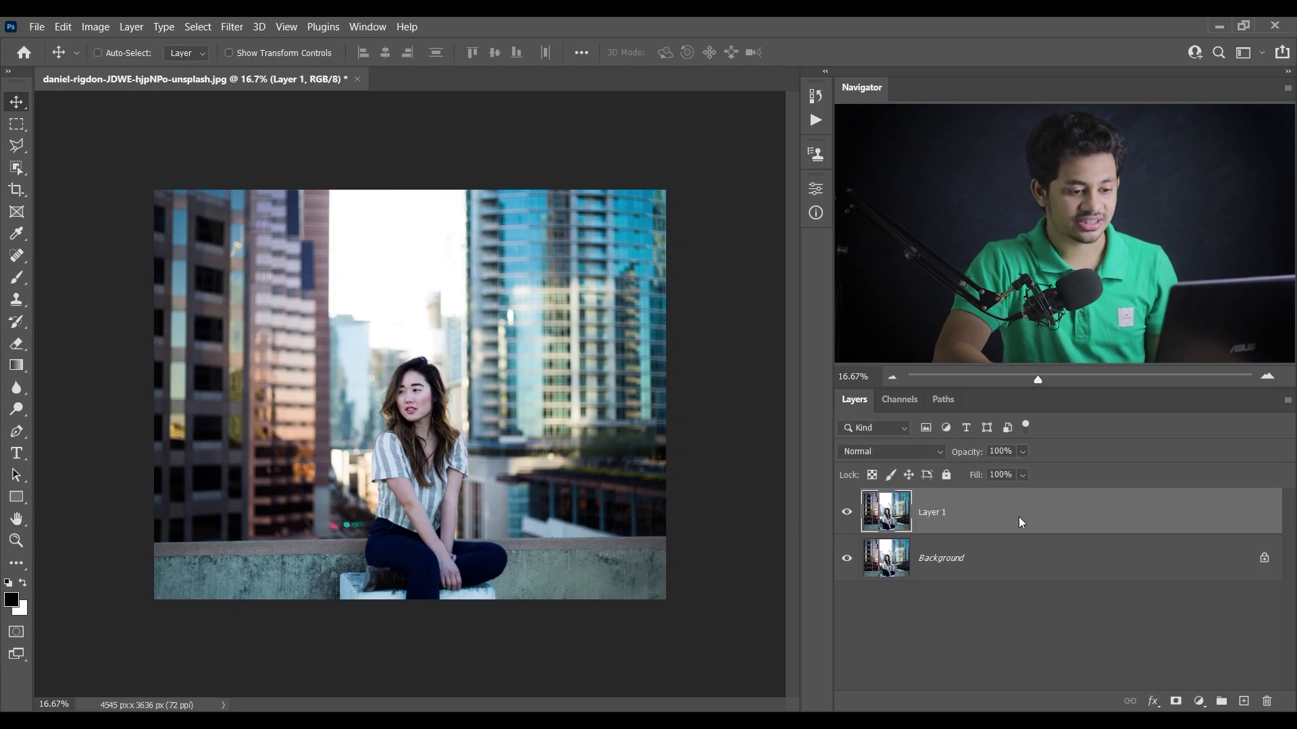
pyautogui.rightClick(1021, 522)
pyautogui.click(1077, 235)
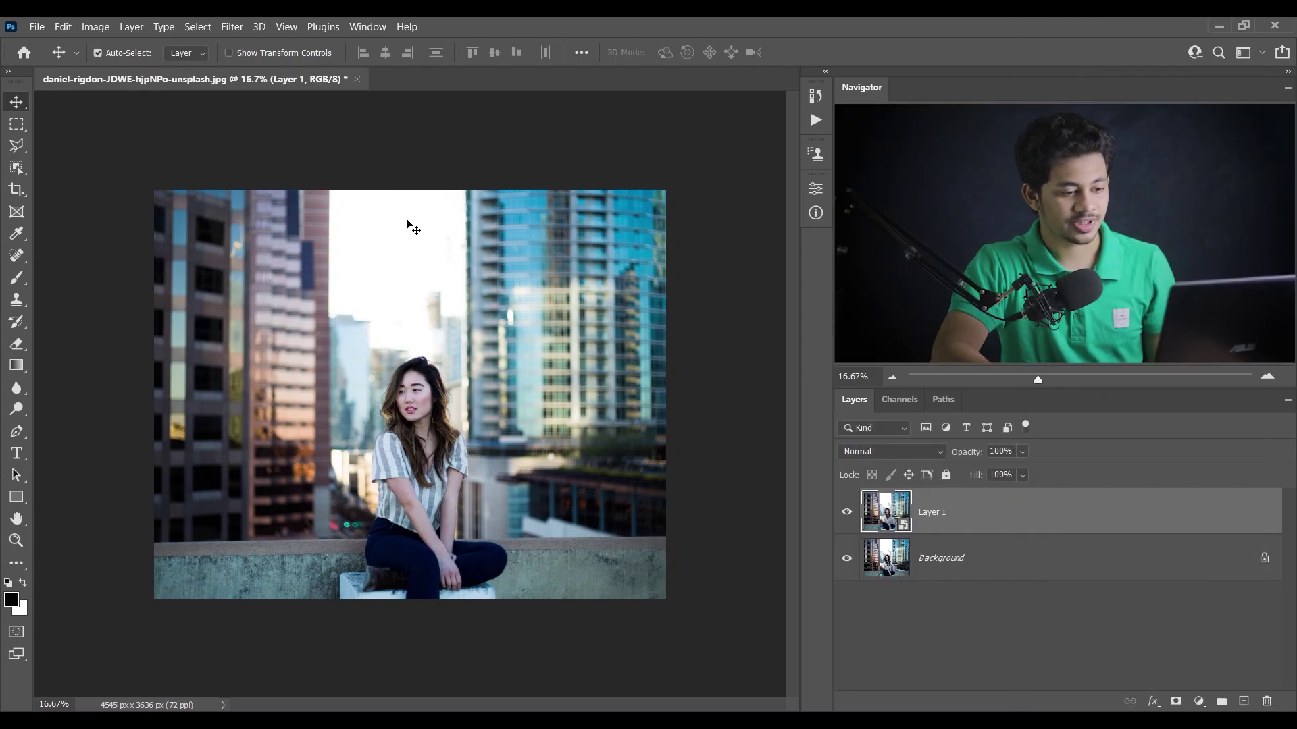
# Open the Camera Raw Filter on Layer 1 and set the white balance Temperature to +32 and Tint to -38
pyautogui.click(231, 27)
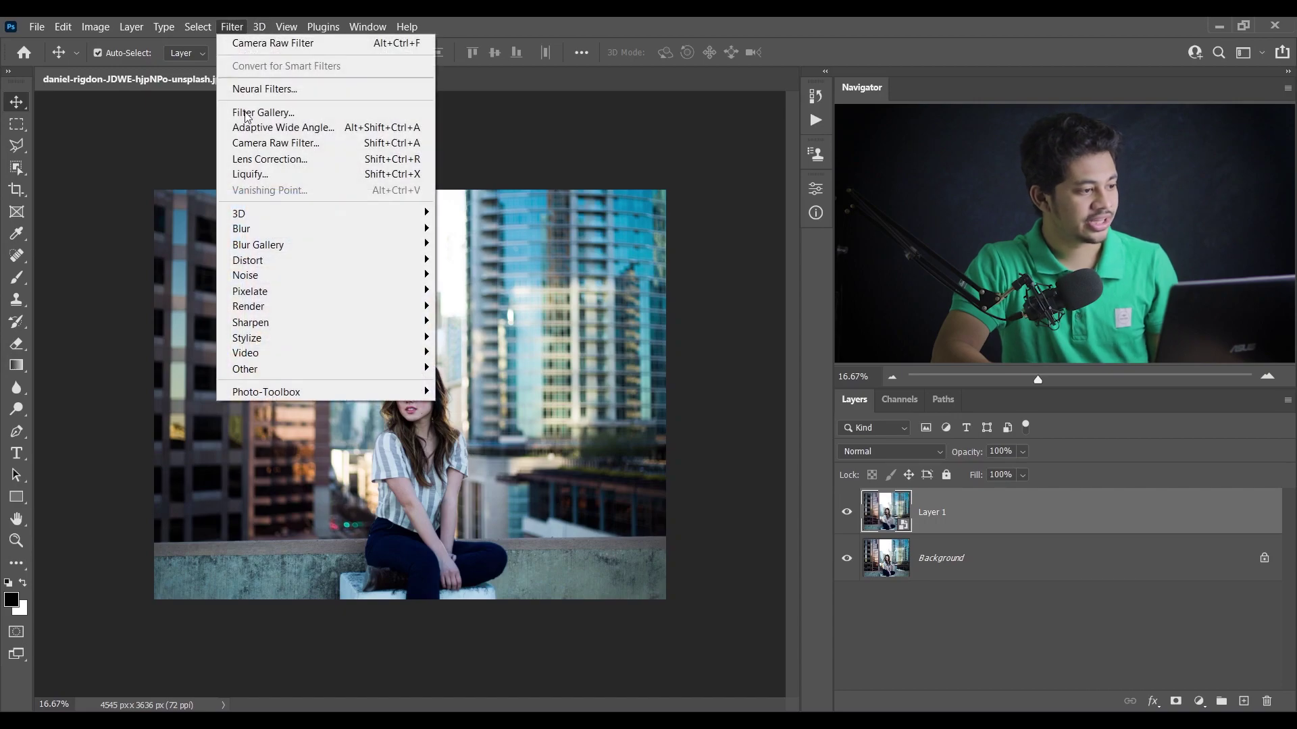
pyautogui.click(260, 143)
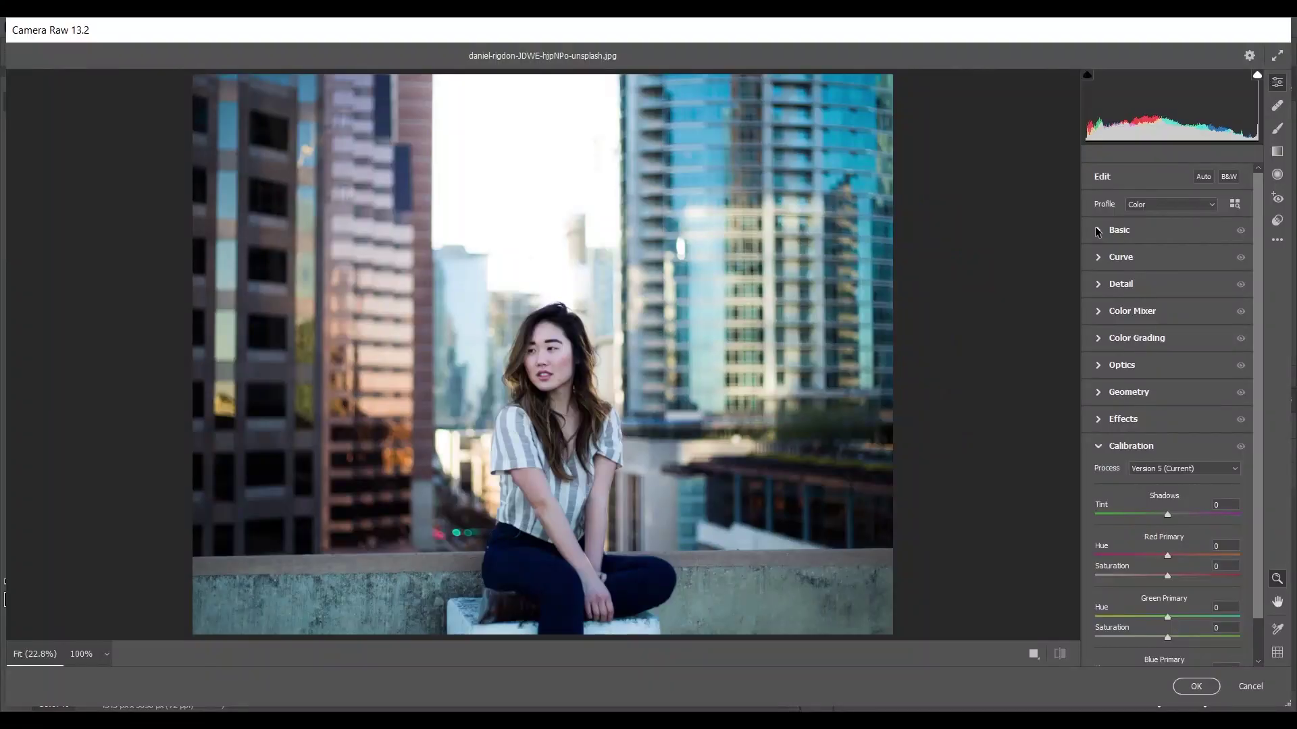
pyautogui.click(1097, 231)
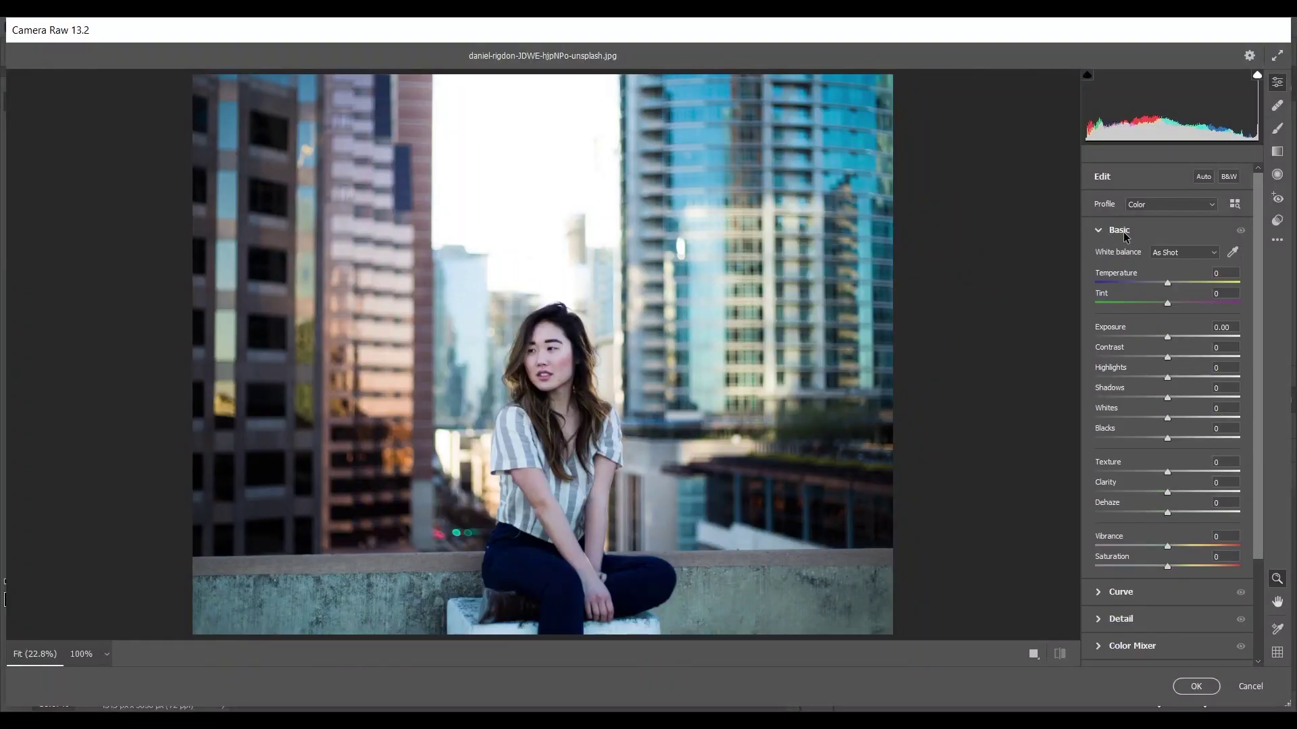
pyautogui.moveTo(1189, 283); pyautogui.dragTo(1114, 281)
pyautogui.click(1224, 273)
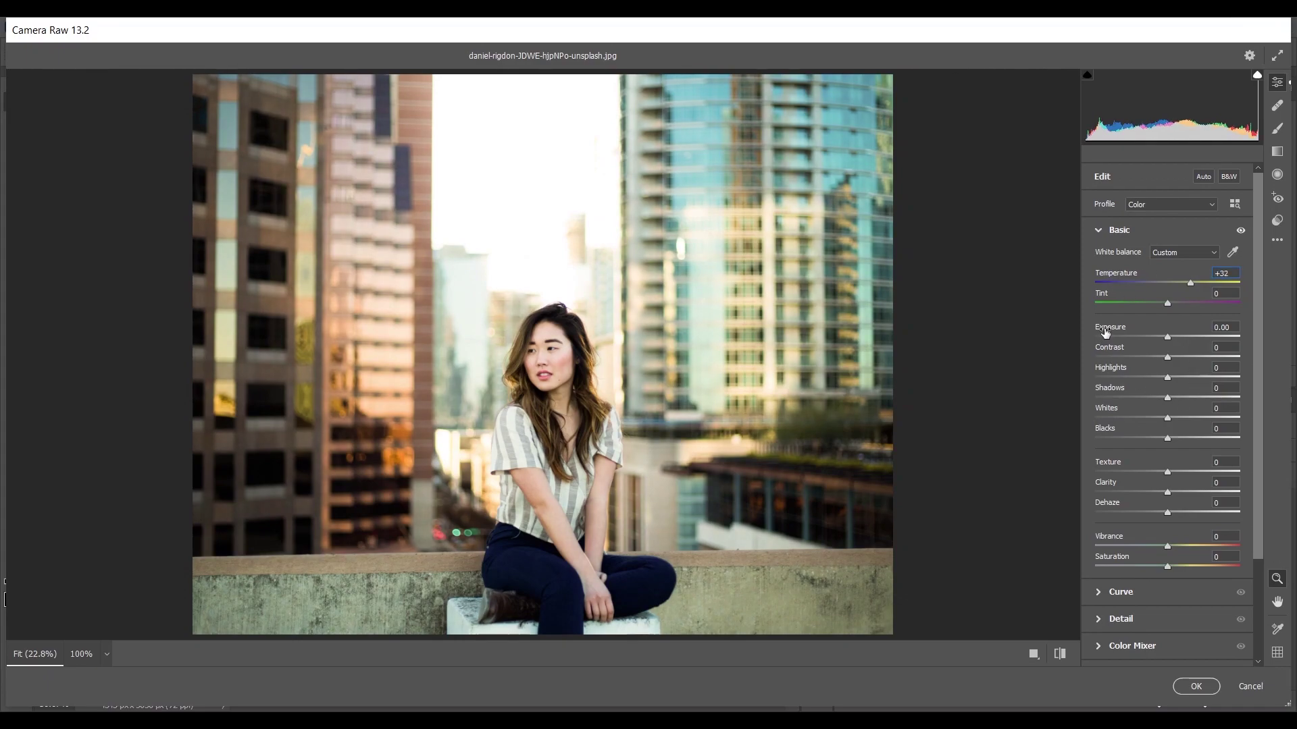
pyautogui.moveTo(1154, 305)
pyautogui.mouseDown()
pyautogui.moveTo(1133, 307)
pyautogui.moveTo(1148, 296)
pyautogui.mouseUp()
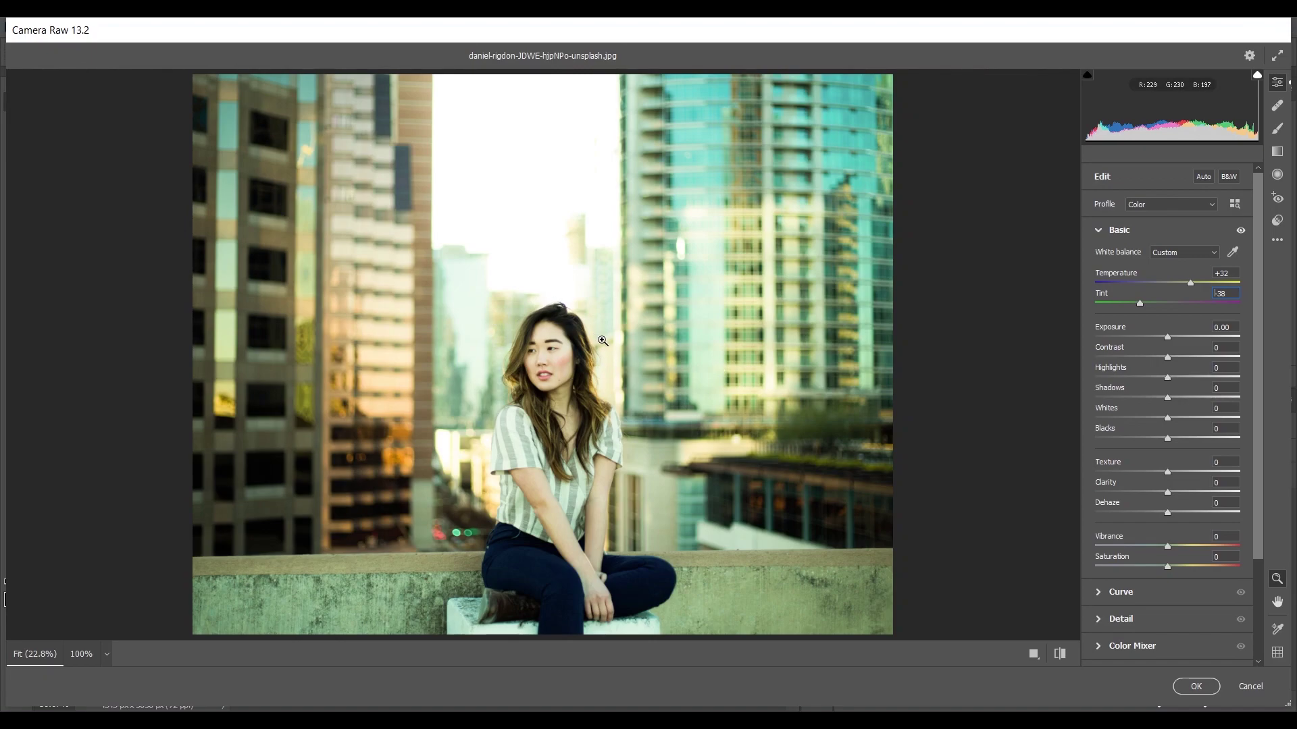
# Set the Exposure to -1.75 and the Contrast to -20 in the Basic adjustments
pyautogui.moveTo(1164, 339); pyautogui.dragTo(1145, 339)
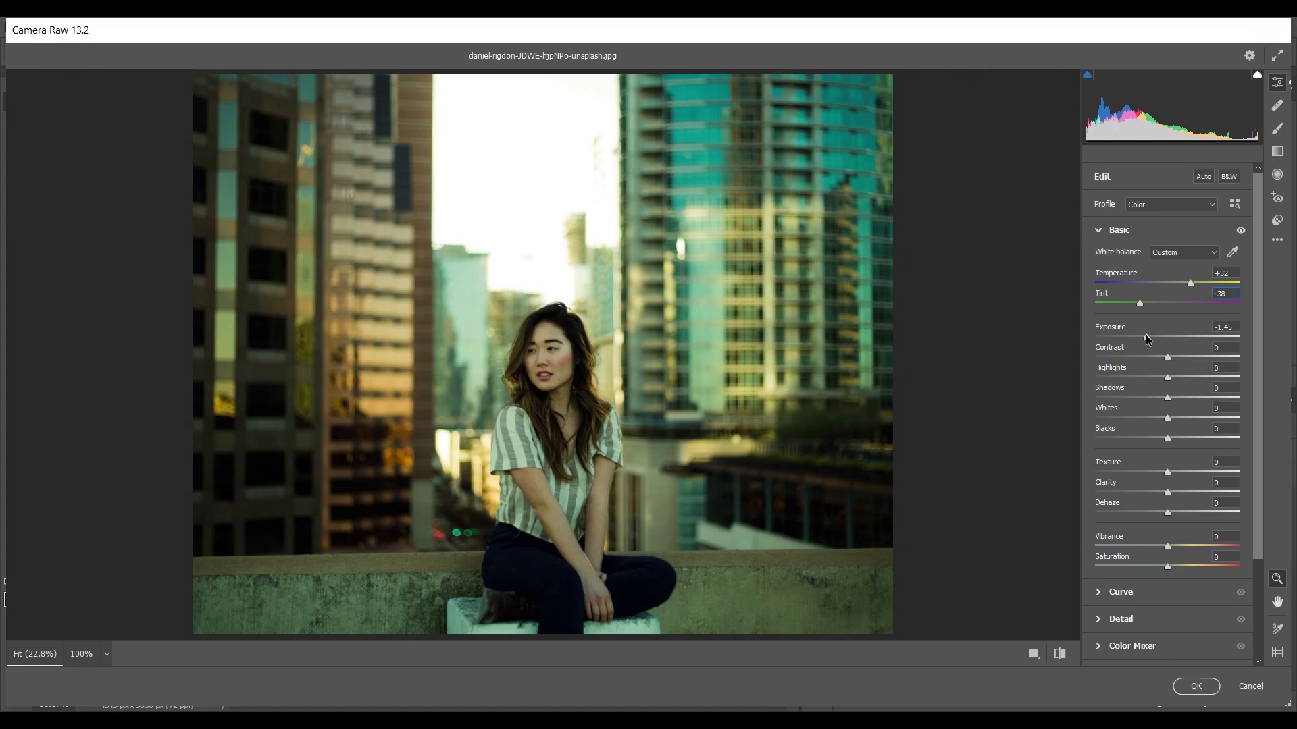
pyautogui.press('Up')
pyautogui.moveTo(1145, 335); pyautogui.dragTo(1139, 336)
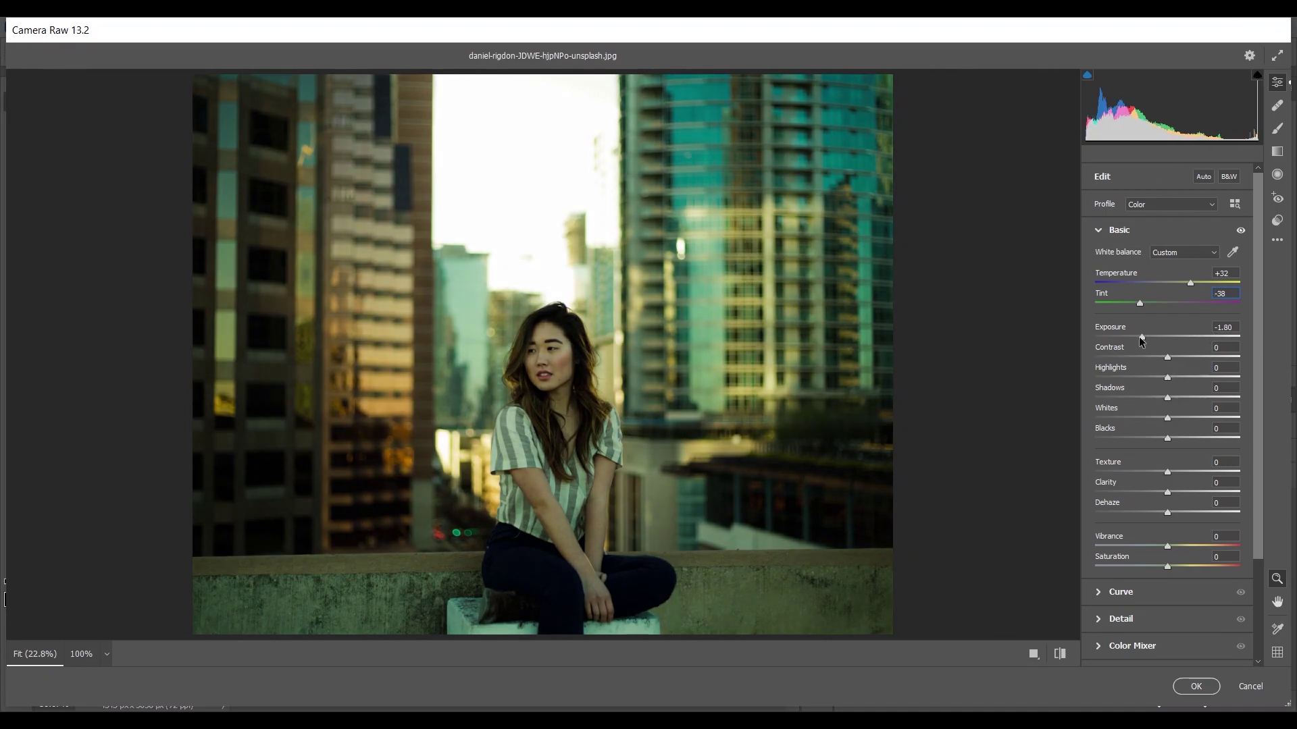
pyautogui.press('Tab')
pyautogui.press('Up')
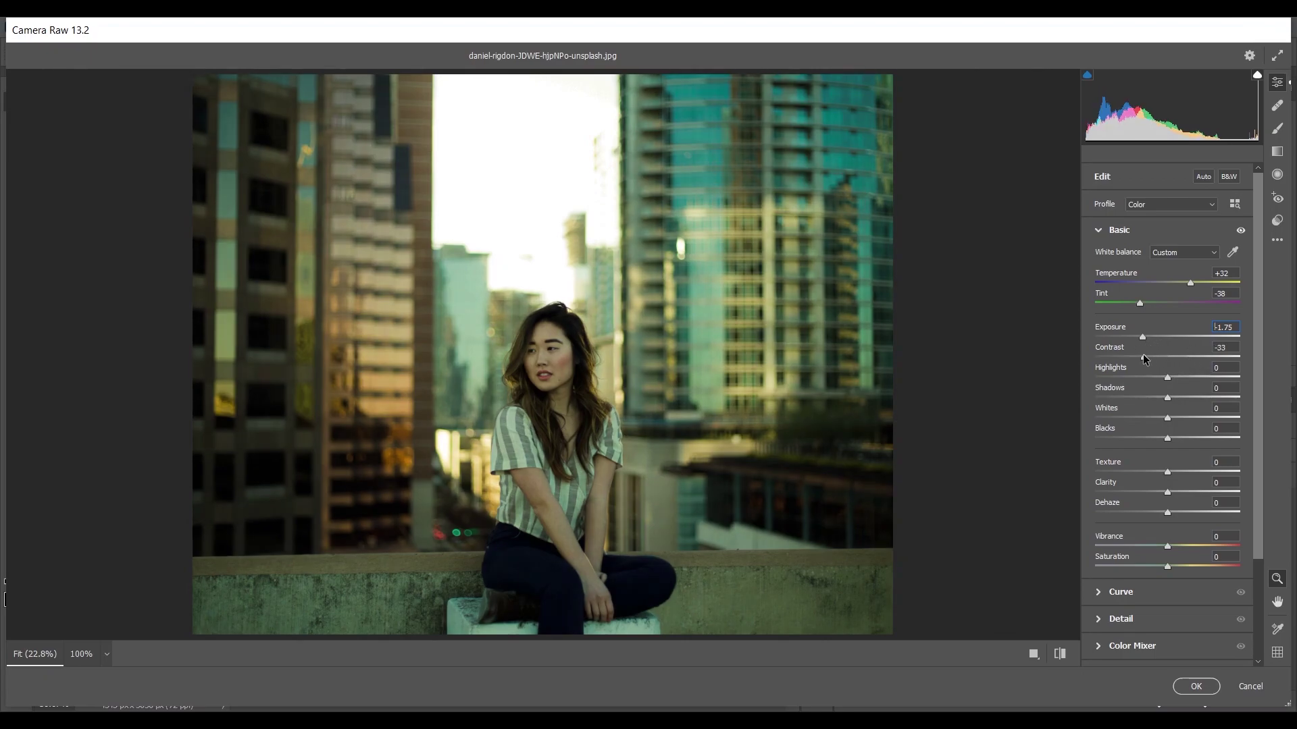
pyautogui.click(1142, 354)
pyautogui.doubleClick(1142, 354)
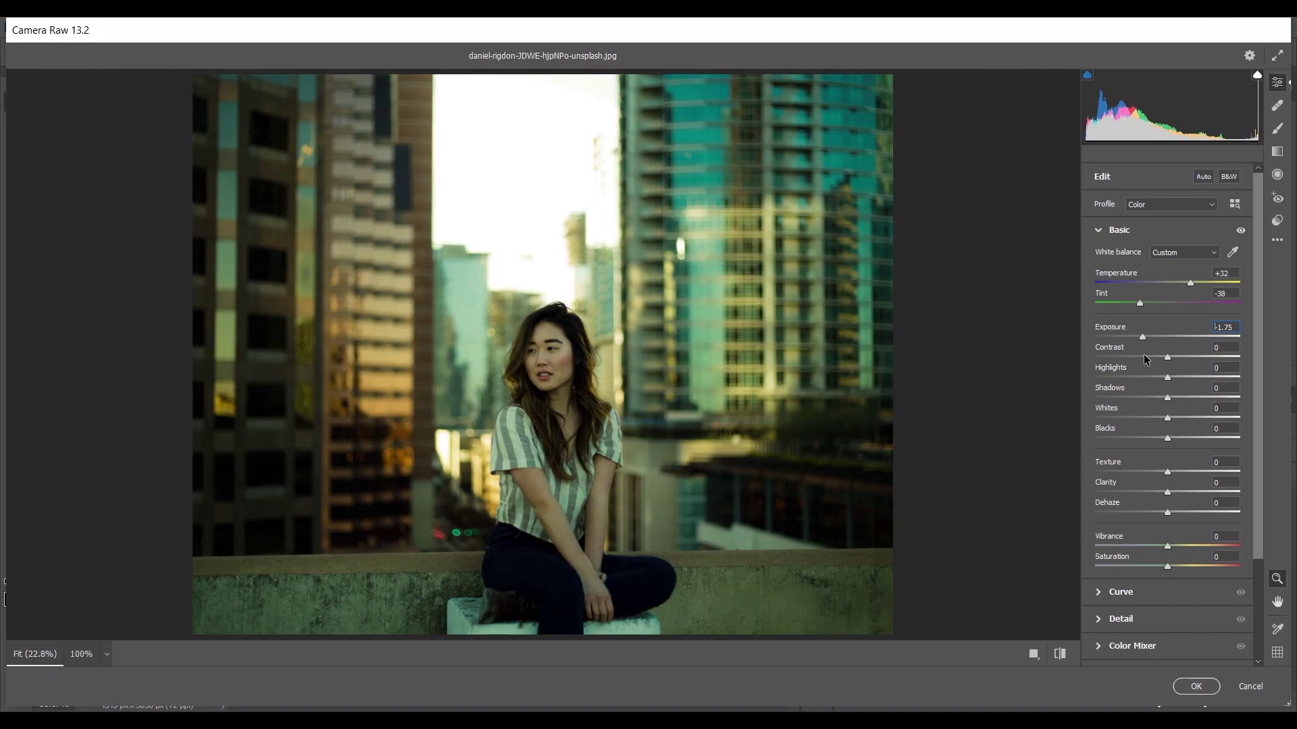
pyautogui.click(1144, 354)
pyautogui.moveTo(1145, 354); pyautogui.dragTo(1152, 354)
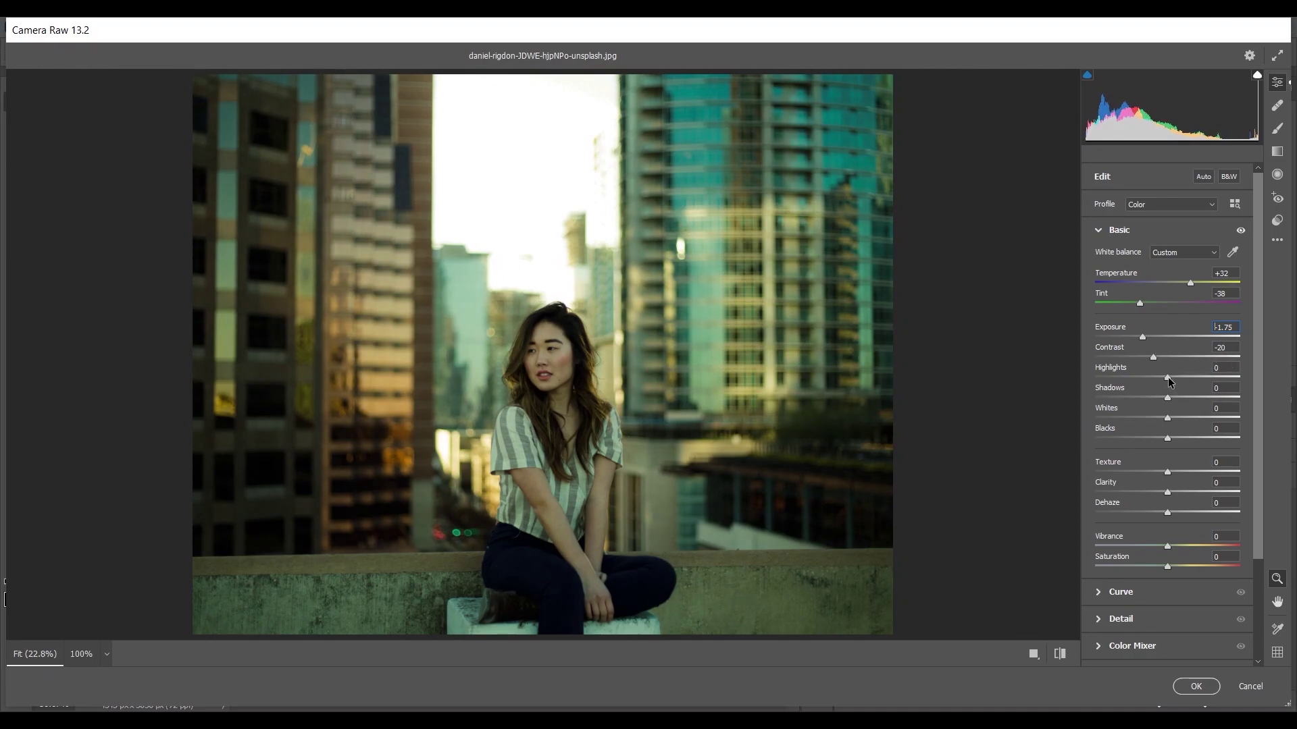
# Set the Highlights to -79 and the Shadows to +79
pyautogui.moveTo(1167, 377); pyautogui.dragTo(1124, 374)
pyautogui.doubleClick(1126, 377)
pyautogui.moveTo(1178, 377); pyautogui.dragTo(1112, 380)
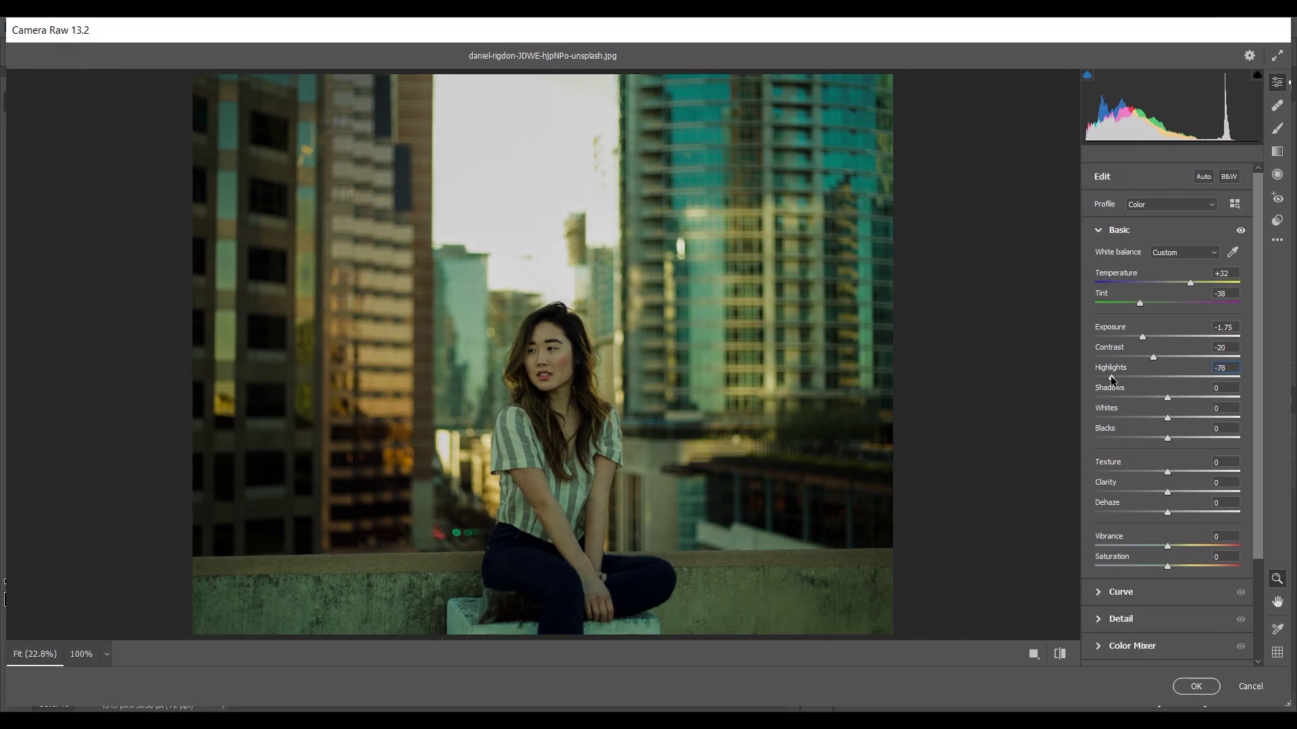
pyautogui.press('Down')
pyautogui.moveTo(1180, 398); pyautogui.dragTo(1224, 399)
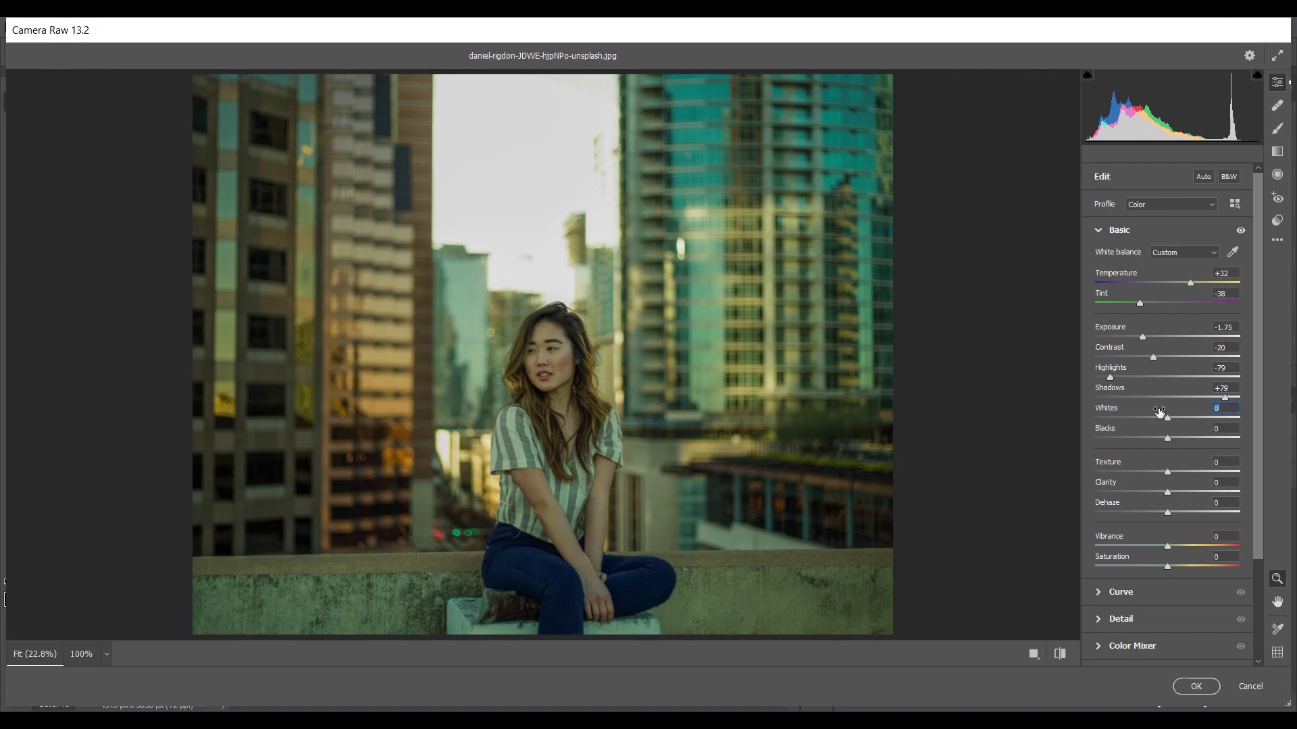
# Set the Whites to +20 and the Blacks to -7
pyautogui.moveTo(1170, 420); pyautogui.dragTo(1207, 423)
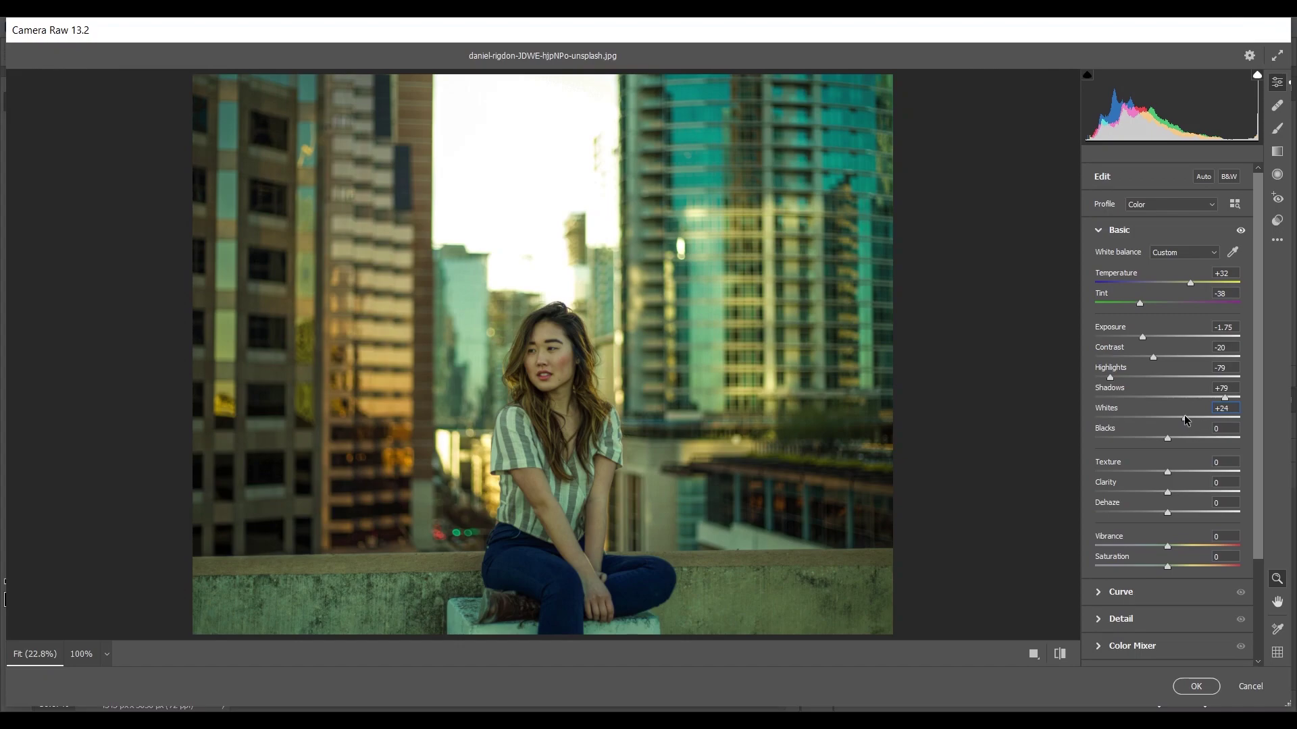
pyautogui.moveTo(1184, 416); pyautogui.dragTo(1181, 416)
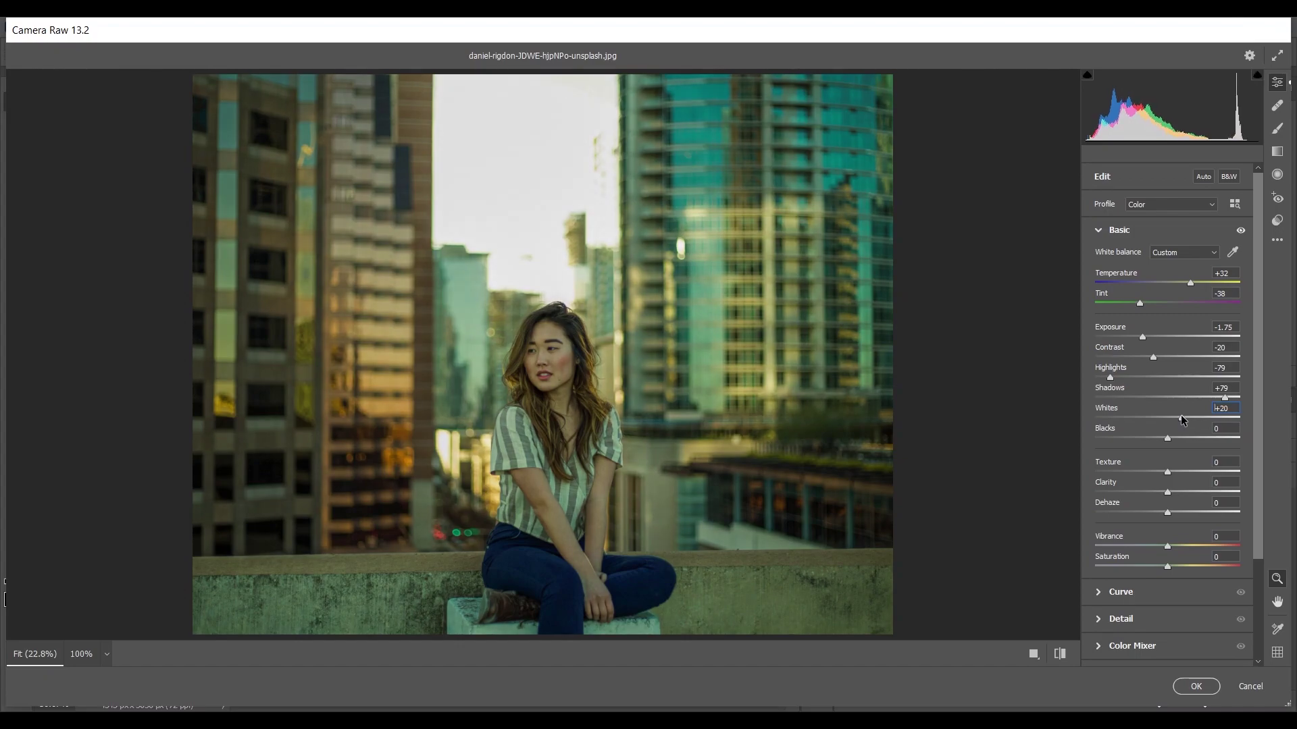
pyautogui.moveTo(1167, 439); pyautogui.dragTo(1160, 439)
# Set the Texture to +7, the Vibrance to +12 and the Saturation to -12
pyautogui.moveTo(1167, 472); pyautogui.dragTo(1172, 473)
pyautogui.moveTo(1185, 546)
pyautogui.mouseDown()
pyautogui.moveTo(1201, 541)
pyautogui.moveTo(1185, 542)
pyautogui.mouseUp()
pyautogui.moveTo(1231, 537); pyautogui.dragTo(1196, 544)
pyautogui.moveTo(1161, 564)
pyautogui.mouseDown()
pyautogui.moveTo(1148, 568)
pyautogui.moveTo(1272, 562)
pyautogui.moveTo(1110, 565)
pyautogui.moveTo(1235, 565)
pyautogui.moveTo(1131, 562)
pyautogui.moveTo(1163, 561)
pyautogui.mouseUp()
pyautogui.moveTo(1161, 560); pyautogui.dragTo(1158, 561)
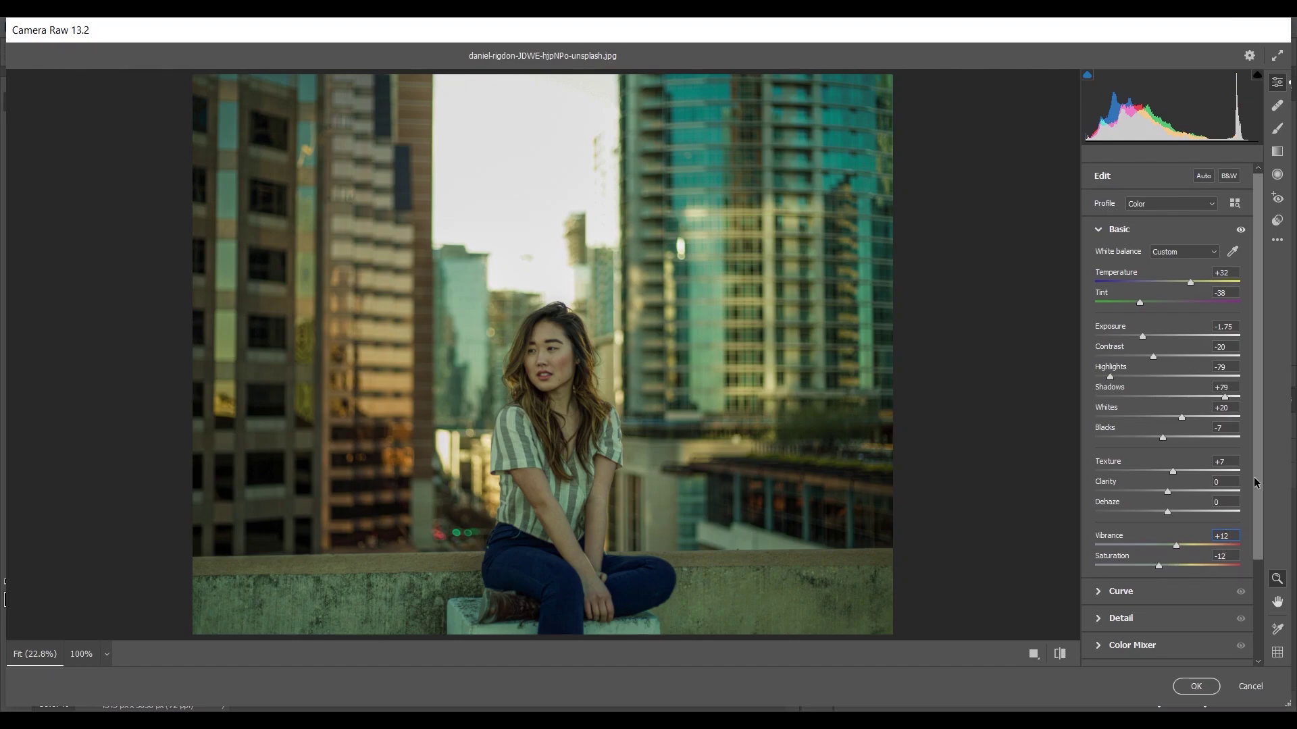
# Lift the point curve's black point slightly and add a shadow point at input 66, output 56
pyautogui.moveTo(1254, 477); pyautogui.dragTo(1247, 528)
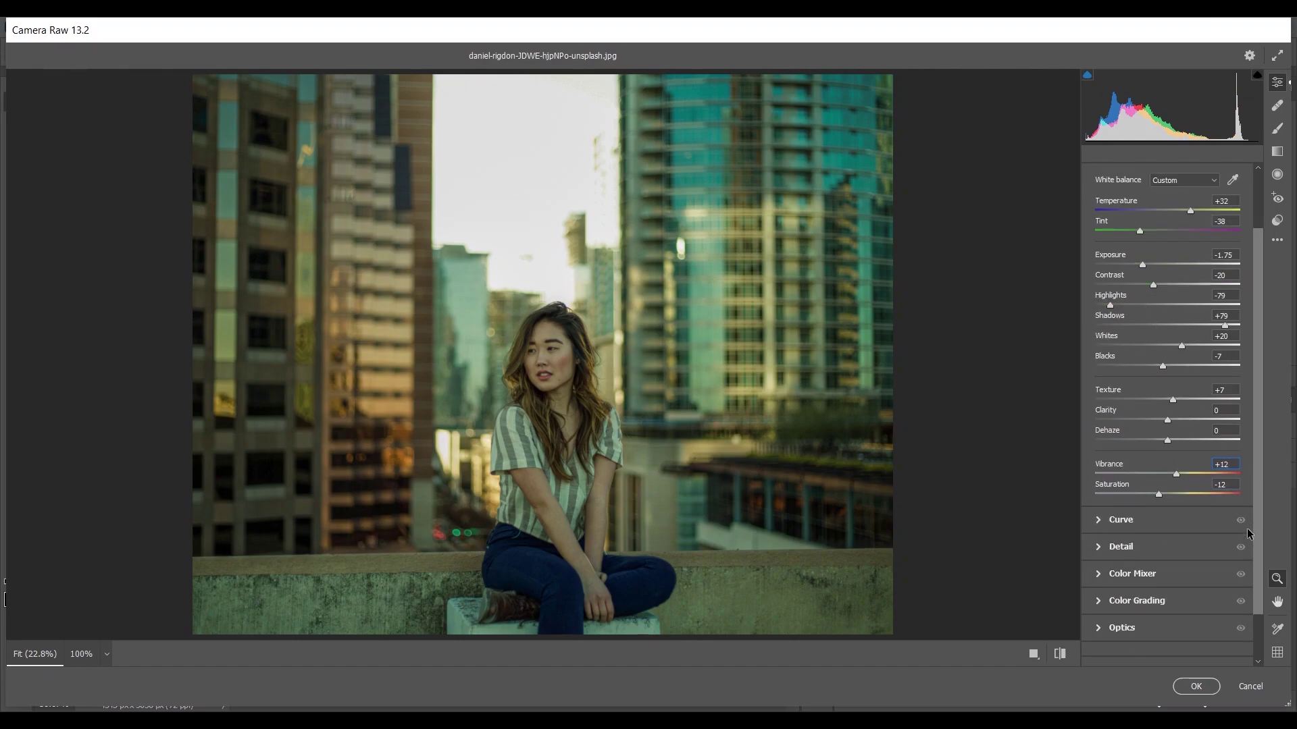
pyautogui.click(1148, 519)
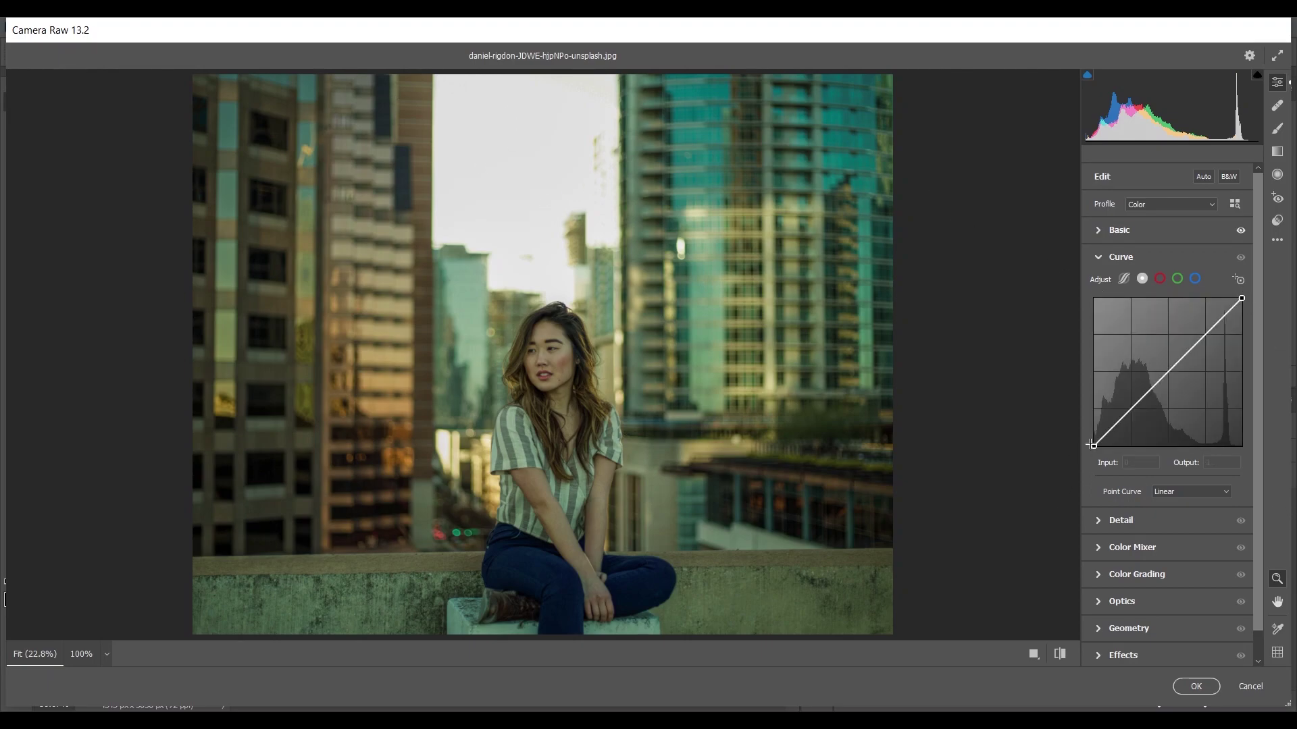
pyautogui.moveTo(1092, 444); pyautogui.dragTo(1130, 411)
pyautogui.click(1129, 409)
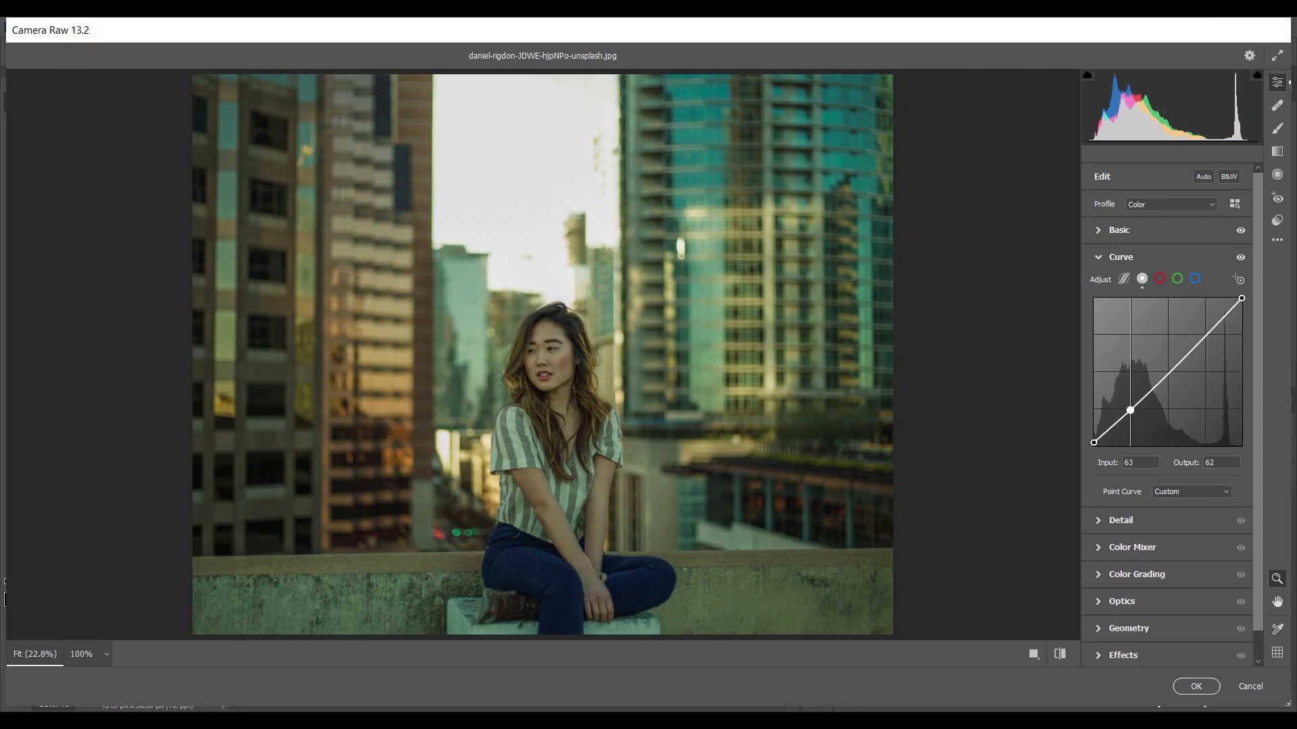
pyautogui.moveTo(1190, 461); pyautogui.dragTo(1187, 460)
pyautogui.press('Up')
pyautogui.press('Up')
pyautogui.press('Up')
pyautogui.press('Up')
pyautogui.press('Up')
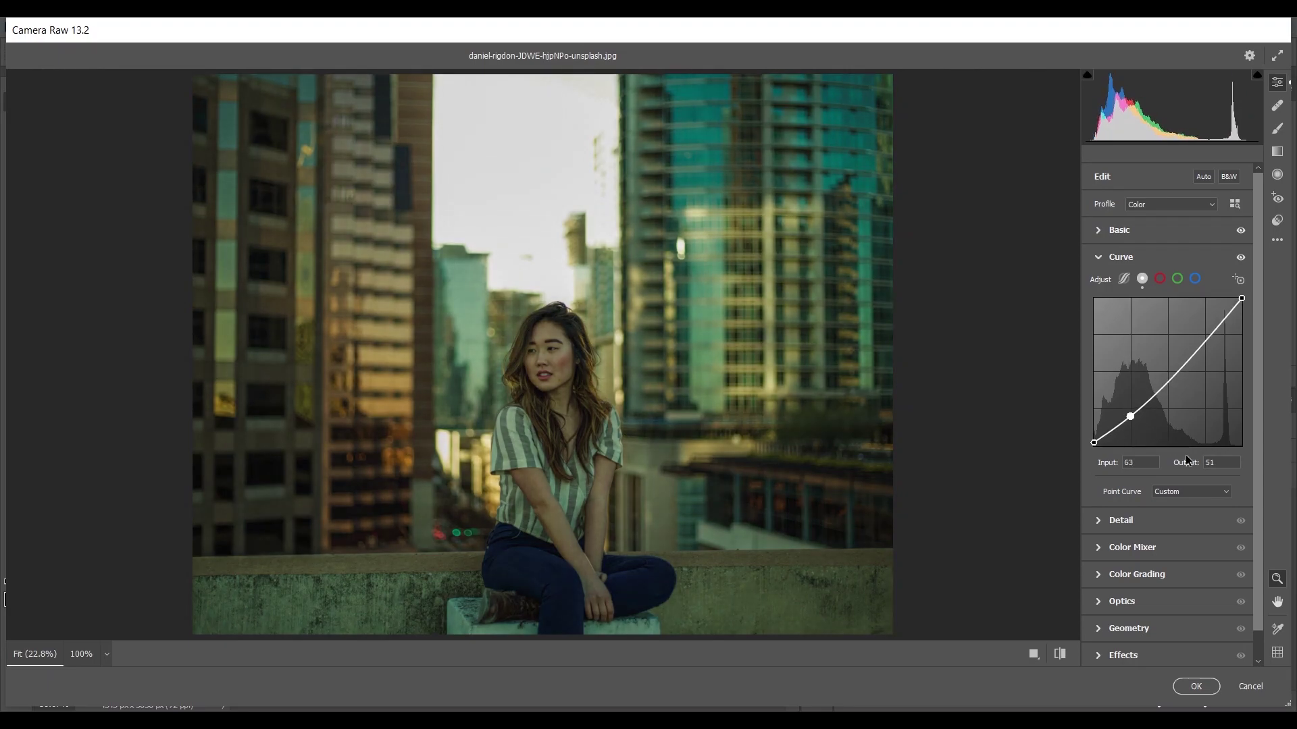
pyautogui.press('Up')
pyautogui.press('Up')
pyautogui.press('Up')
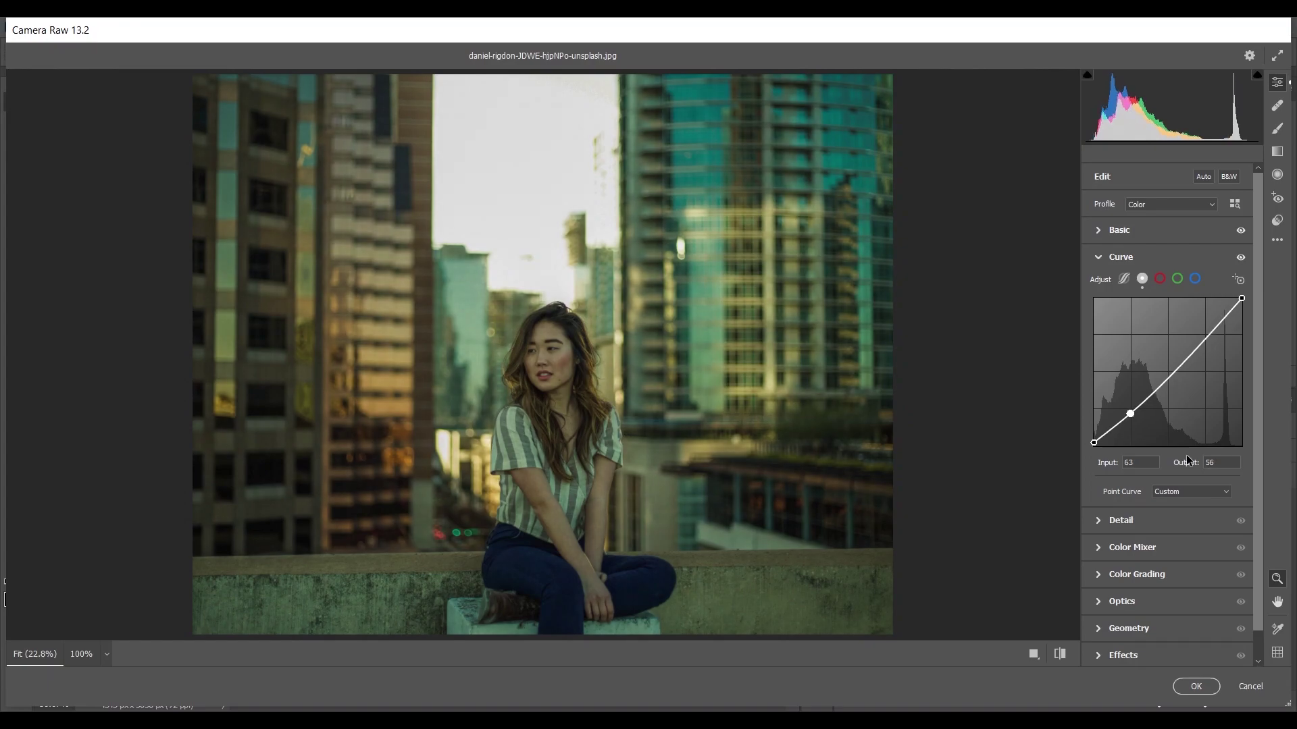
pyautogui.press('Right')
pyautogui.press('Right')
pyautogui.press('Right')
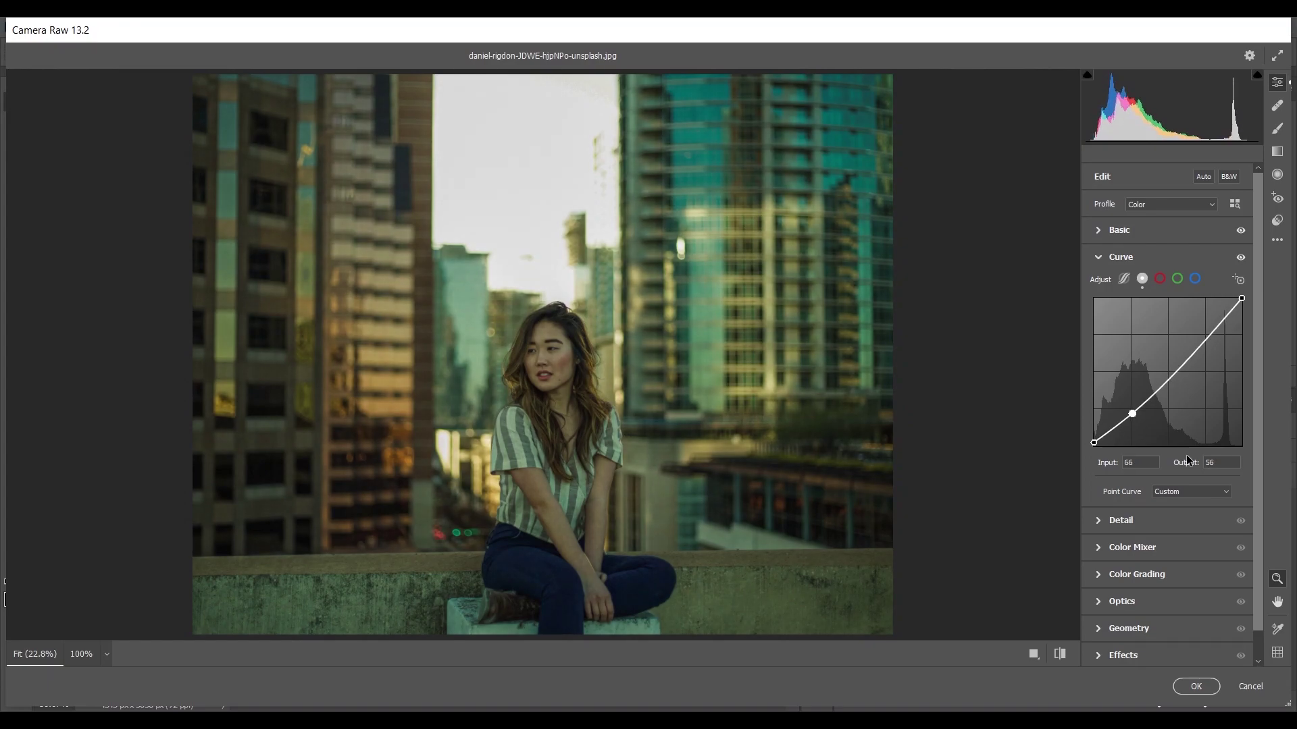
# Add a midtone point to the point curve and set it to input 128, output 138
pyautogui.click(1162, 376)
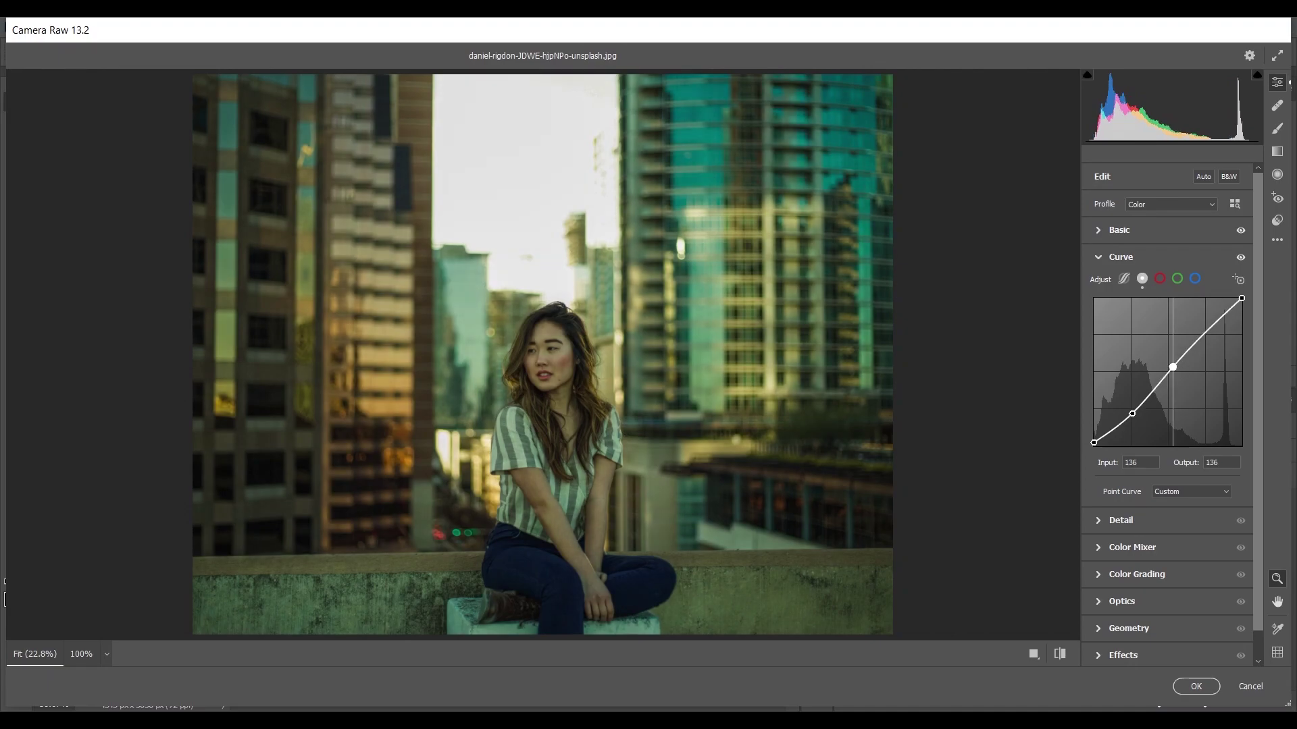
pyautogui.press('Right')
pyautogui.press('Right')
pyautogui.press('Right')
pyautogui.press('Right')
pyautogui.press('Right')
pyautogui.press('Right')
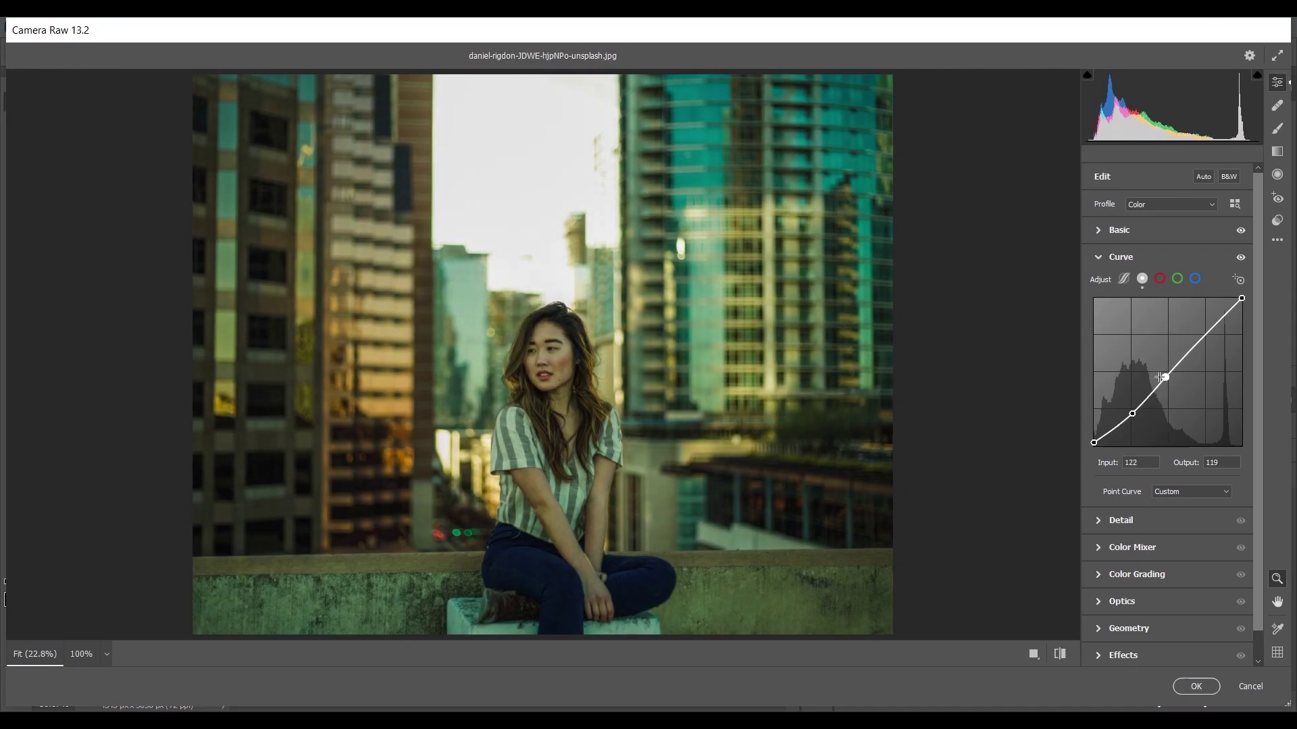
pyautogui.press('Down')
pyautogui.press('Down')
pyautogui.press('Right')
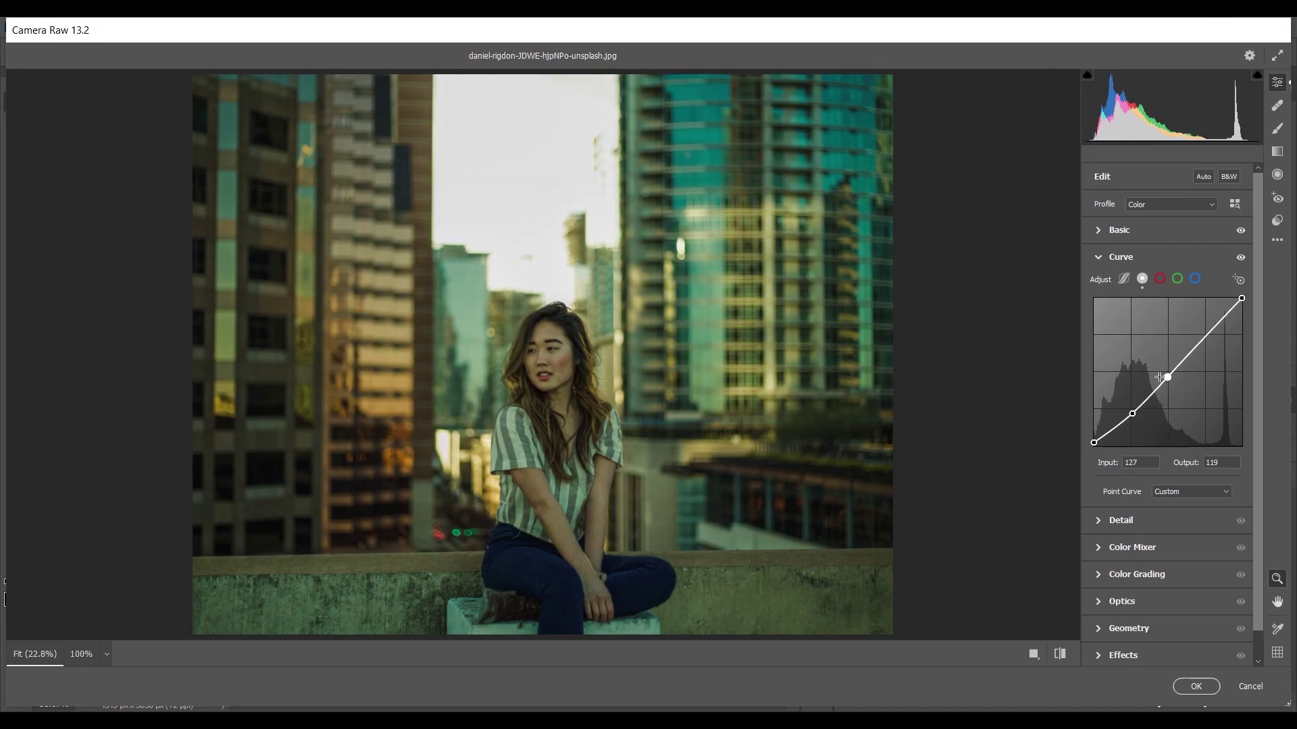
pyautogui.press('Right')
pyautogui.press('Up')
pyautogui.press('Up')
pyautogui.press('Up')
pyautogui.press('Up')
pyautogui.press('Up')
pyautogui.press('Up')
pyautogui.press('Up')
pyautogui.press('Up')
pyautogui.press('Up')
pyautogui.press('Up')
pyautogui.press('Up')
pyautogui.press('Up')
pyautogui.press('Up')
pyautogui.press('Up')
pyautogui.press('Up')
pyautogui.press('Up')
pyautogui.press('Up')
pyautogui.press('Up')
pyautogui.press('Up')
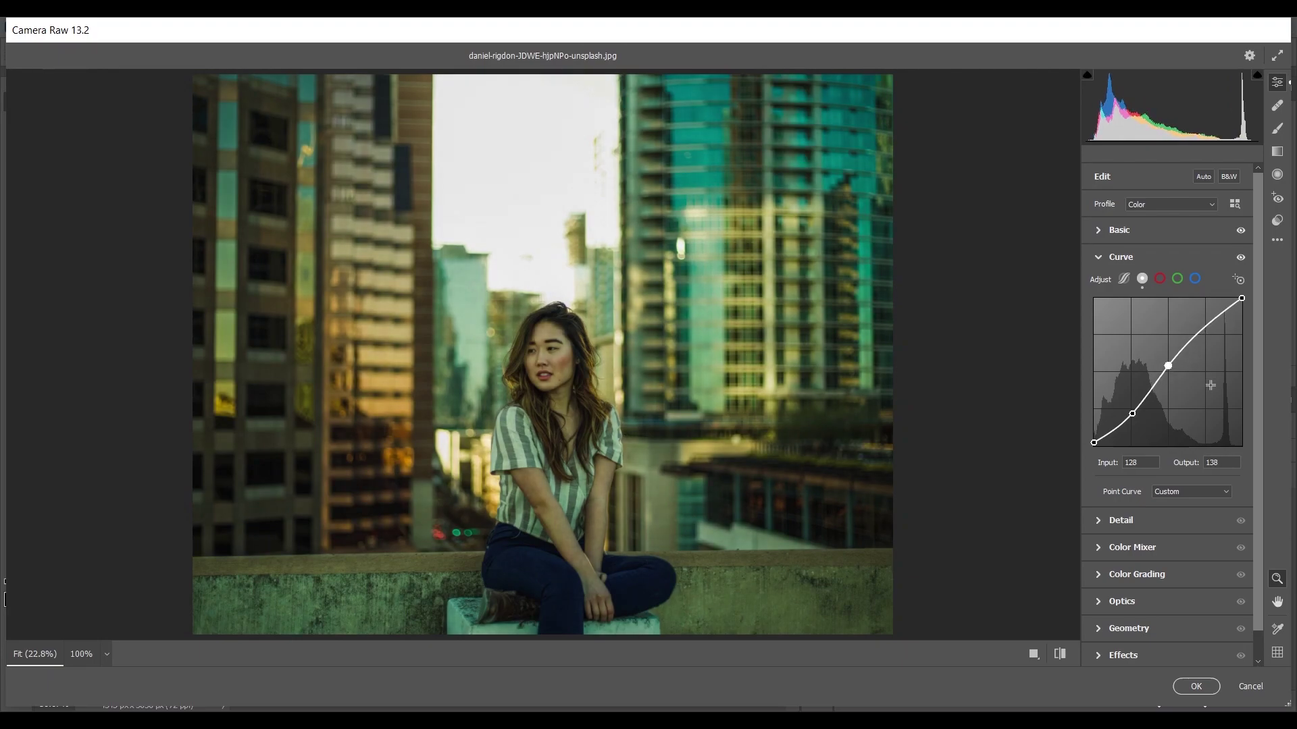
# Add a highlight point to the point curve at input 190, output 200
pyautogui.click(1207, 325)
pyautogui.press('Down')
pyautogui.press('Down')
pyautogui.press('Left')
pyautogui.press('Down')
pyautogui.press('Down')
pyautogui.press('Down')
pyautogui.press('Down')
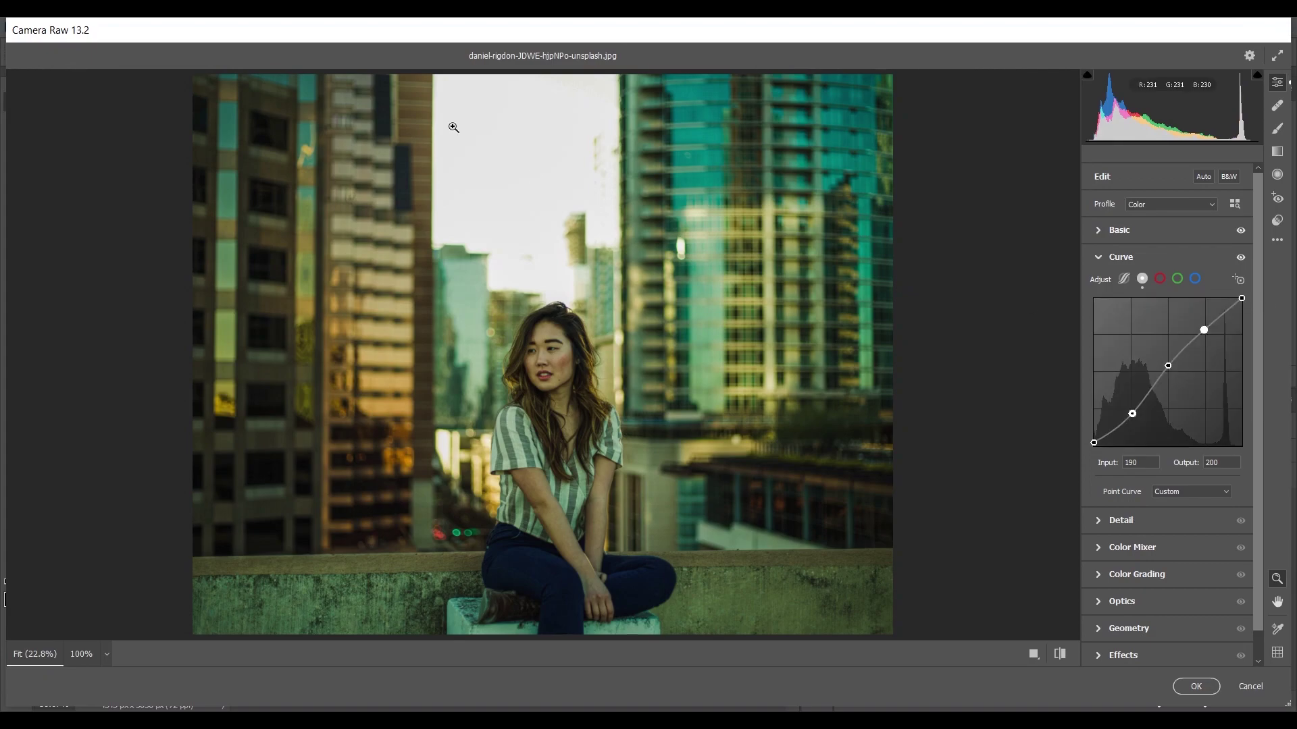
# Lower the point curve's white point to output 234, keeping its input at 255
pyautogui.moveTo(1241, 298); pyautogui.dragTo(1241, 308)
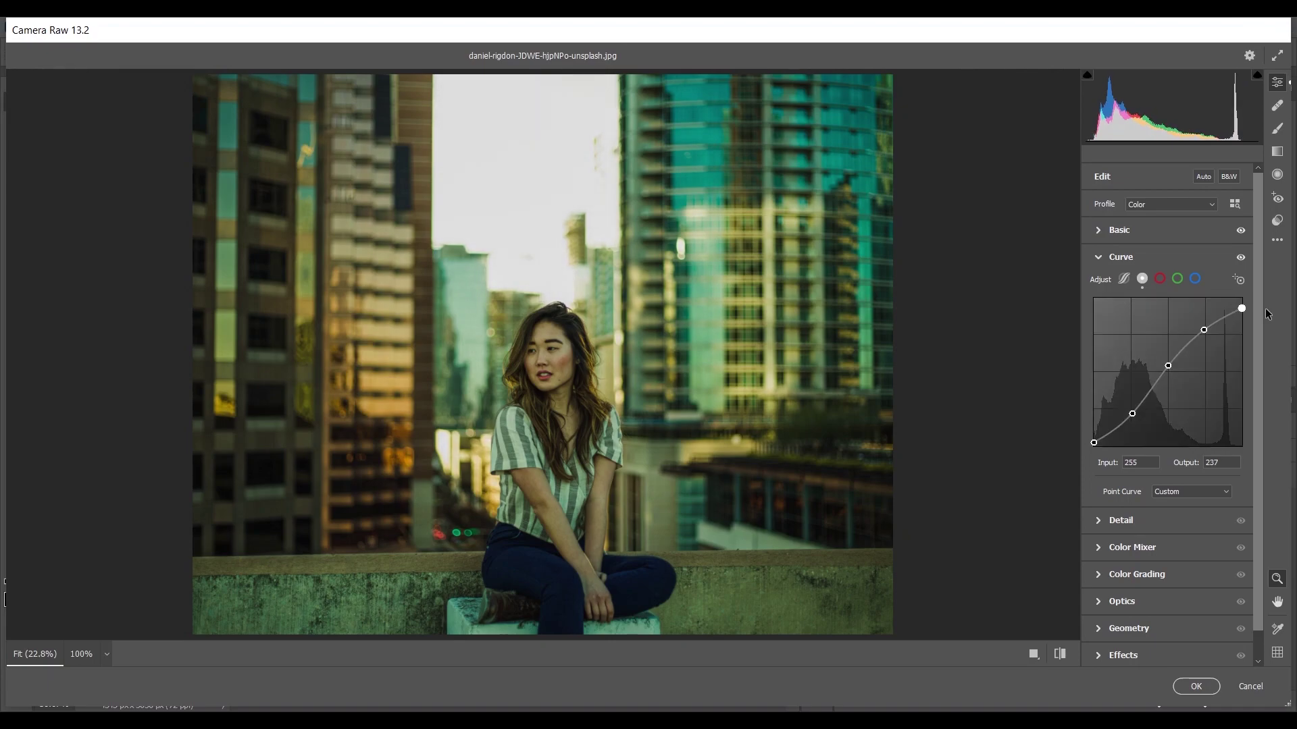
pyautogui.press('Down')
pyautogui.press('Down')
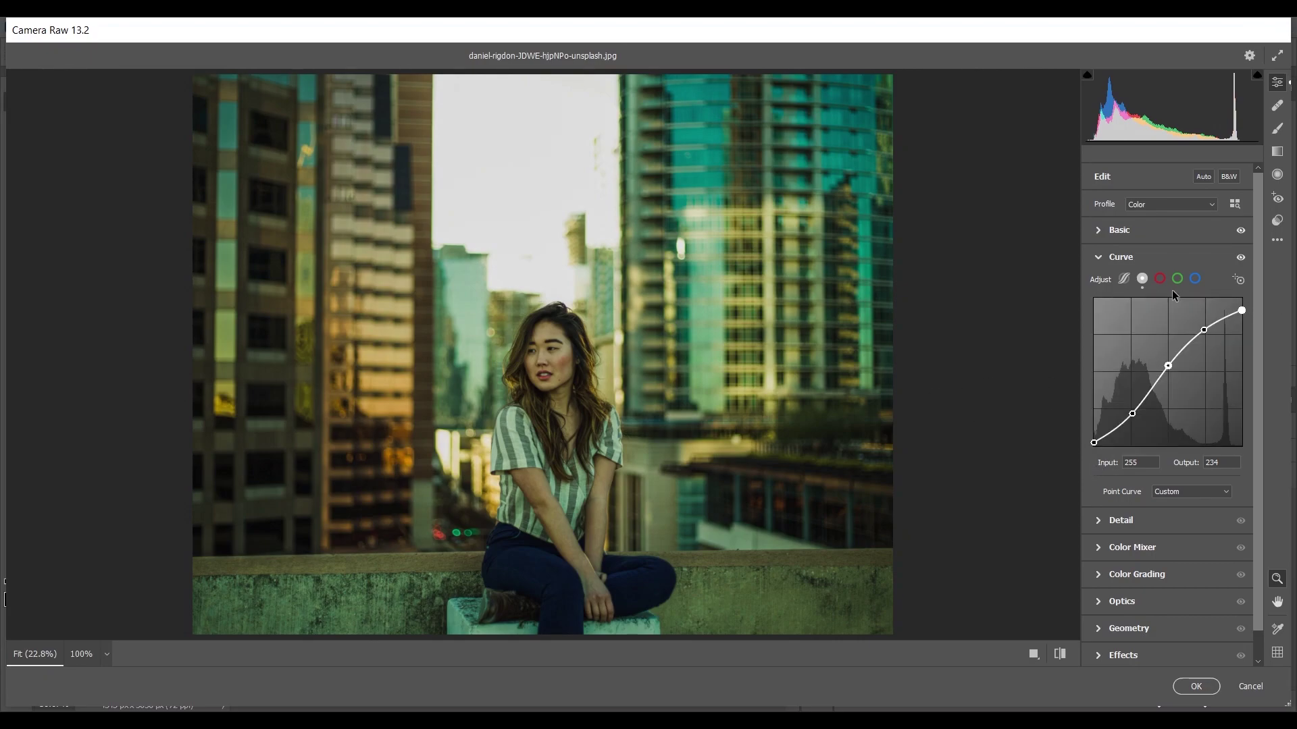
# Add a midtone point to the green channel curve at input 130, output 126, and collapse the Curve settings
pyautogui.click(1178, 279)
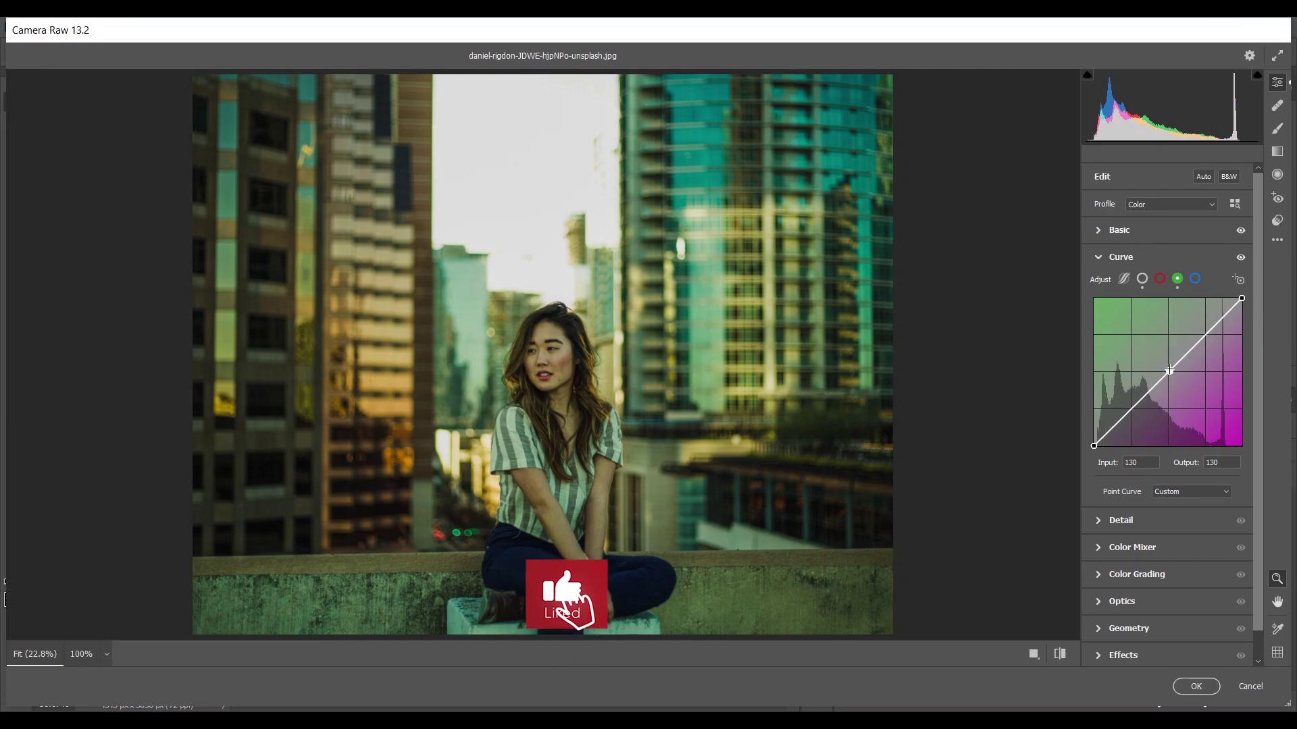
pyautogui.moveTo(1169, 370); pyautogui.dragTo(1169, 372)
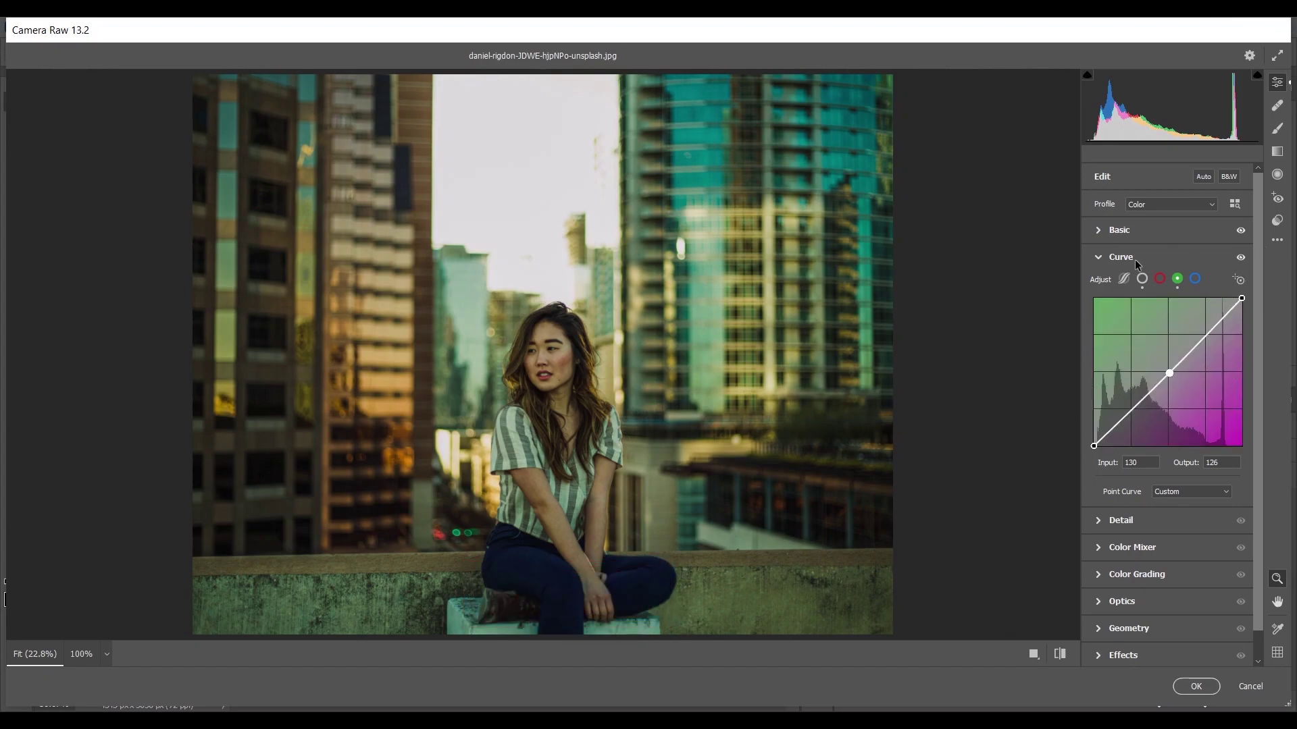
pyautogui.click(1110, 259)
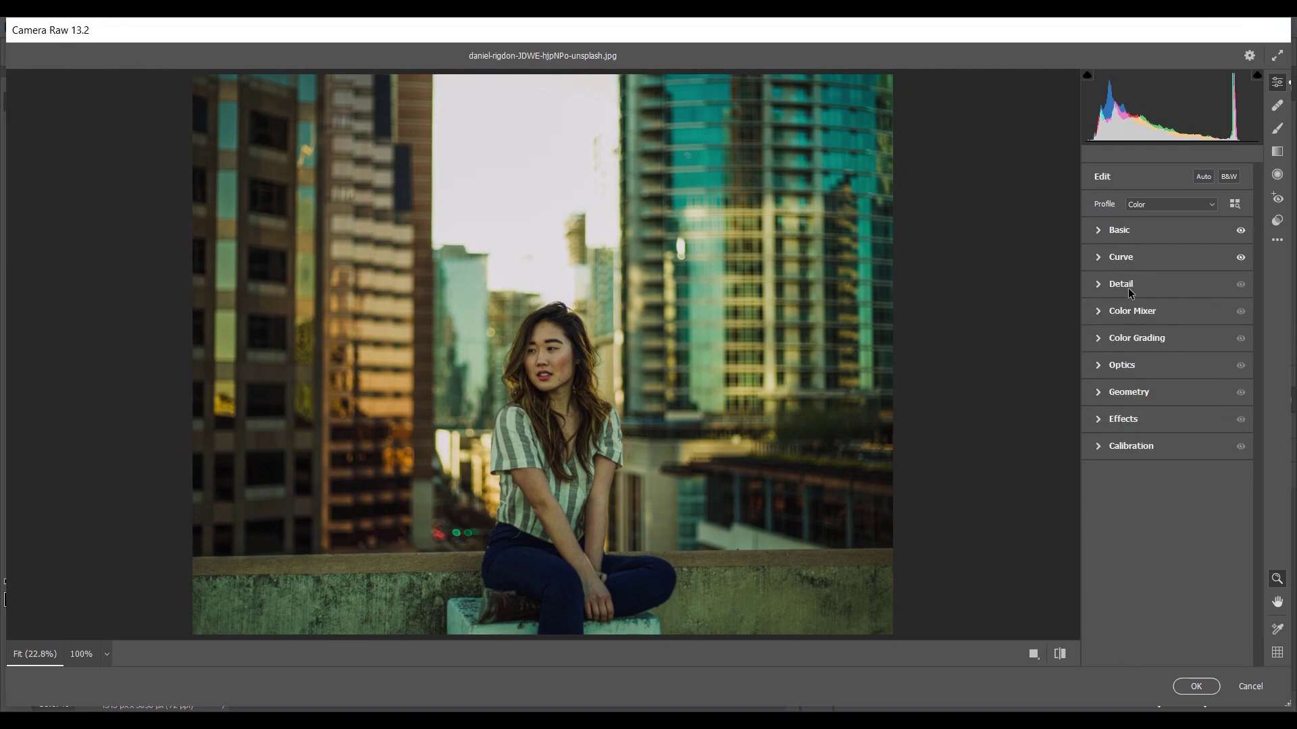
# In the Detail settings, set sharpening to 35 and color noise reduction to 25
pyautogui.click(1128, 286)
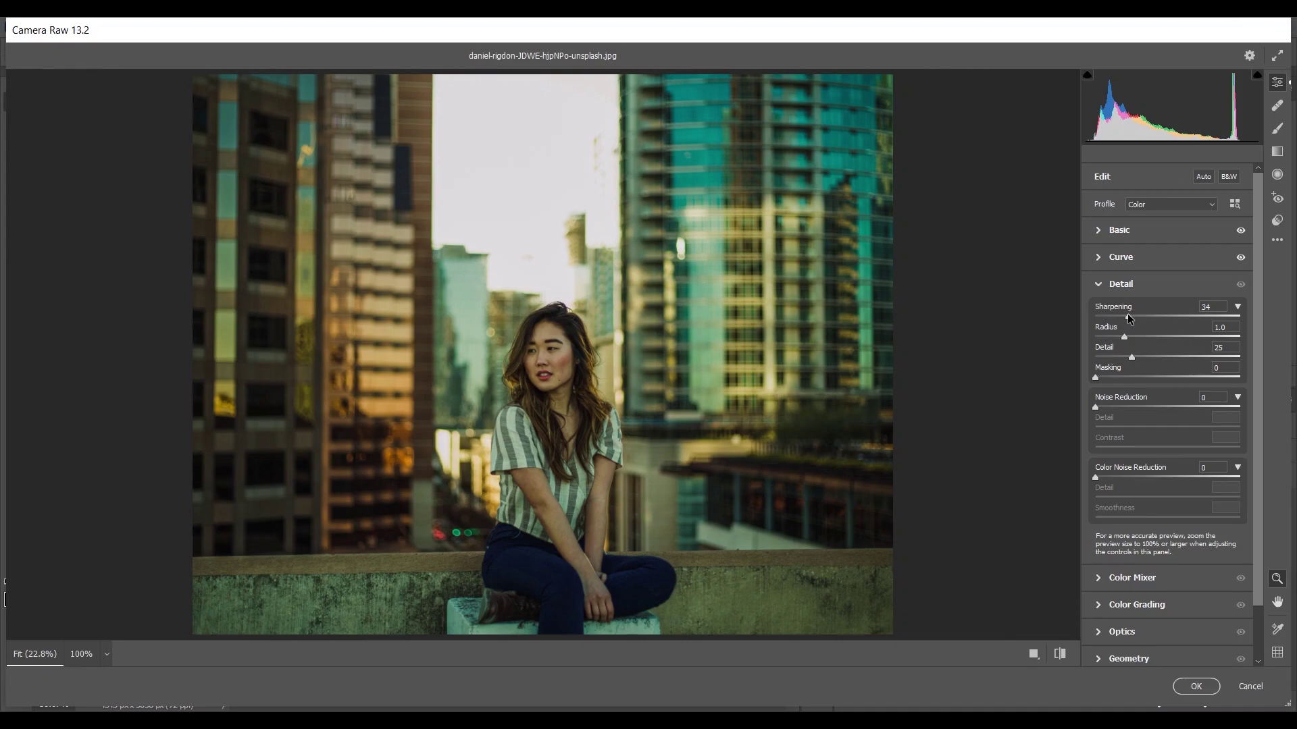
pyautogui.moveTo(1120, 317); pyautogui.dragTo(1117, 317)
pyautogui.click(1125, 474)
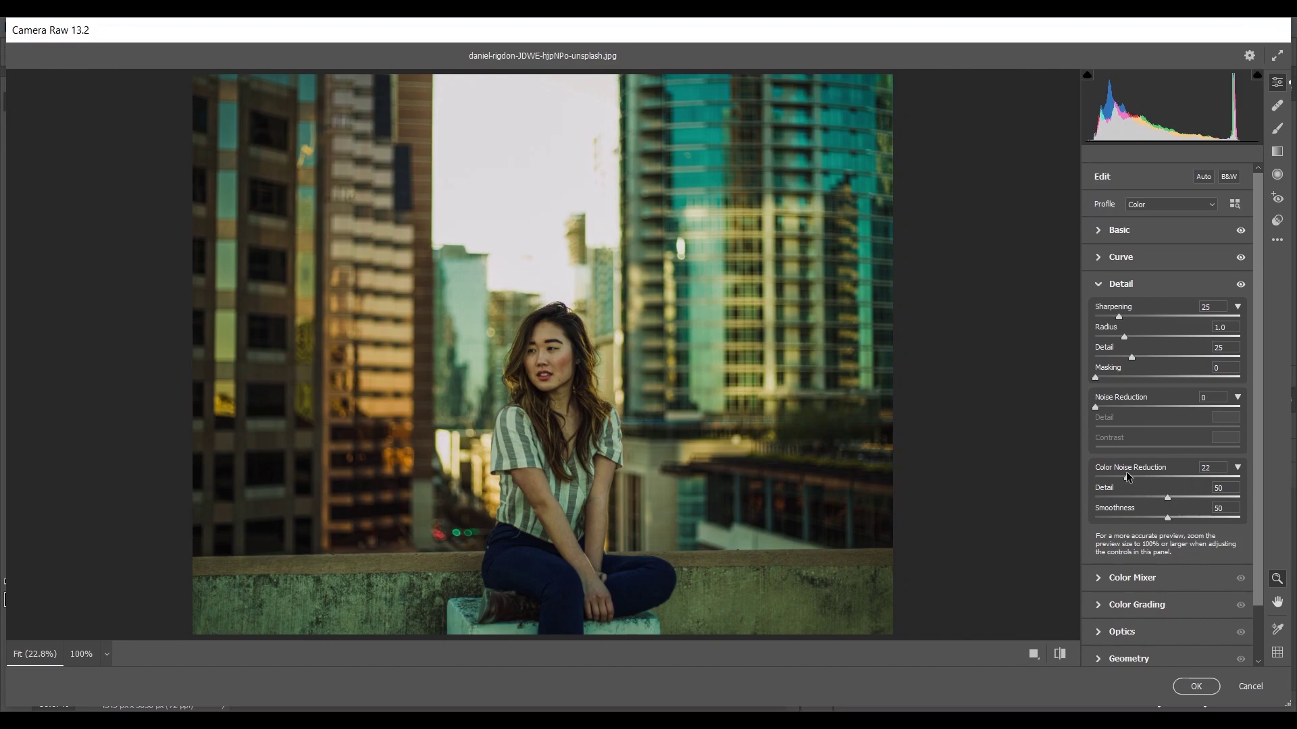
pyautogui.moveTo(1133, 476); pyautogui.dragTo(1131, 476)
pyautogui.moveTo(1132, 320); pyautogui.dragTo(1174, 314)
# Set the sharpening masking to 88 while previewing the mask in black and white
pyautogui.press('alt')
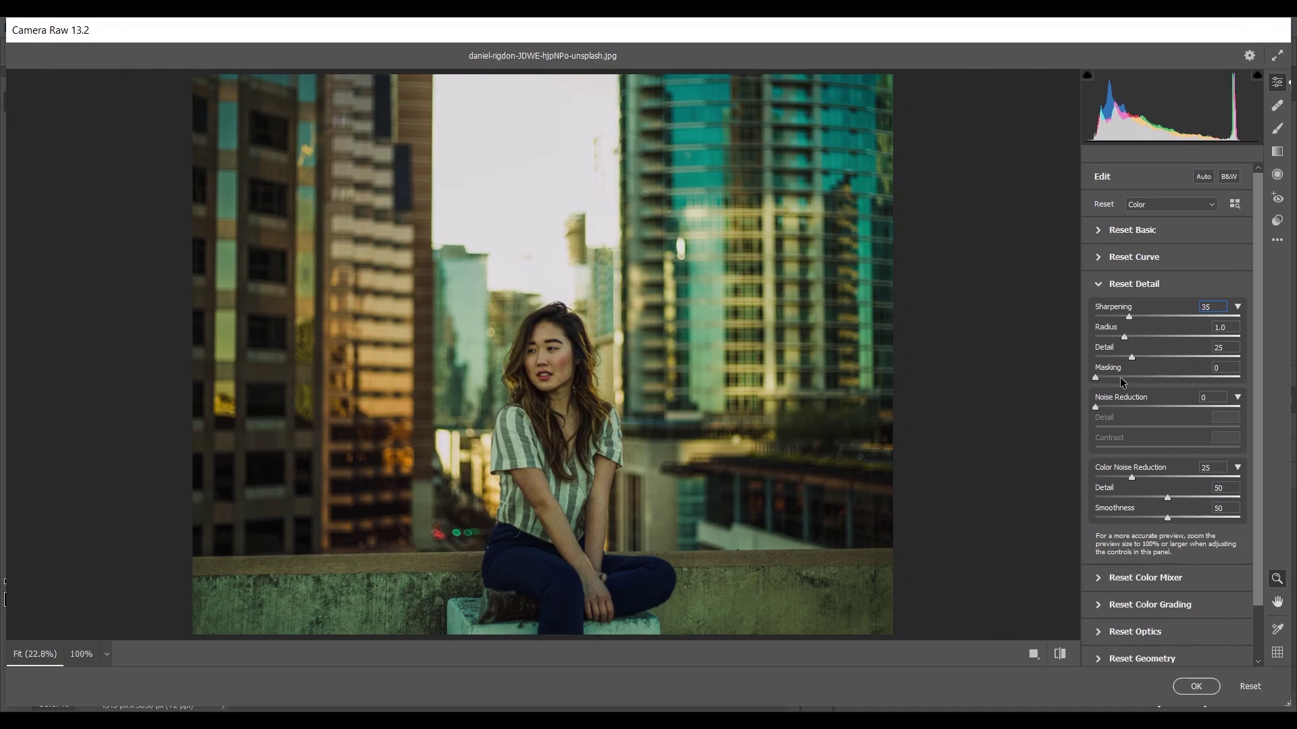
pyautogui.press('alt')
pyautogui.moveTo(1096, 379); pyautogui.dragTo(1221, 381)
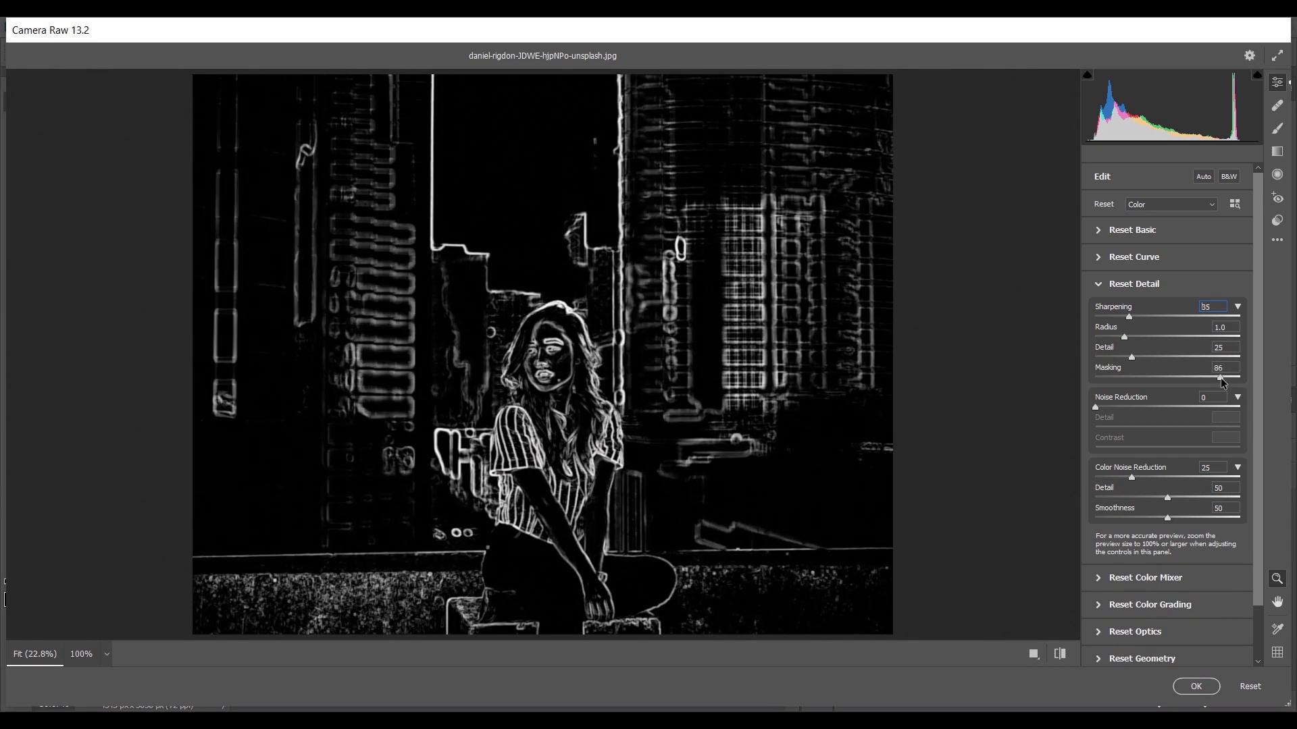
pyautogui.moveTo(1222, 378); pyautogui.dragTo(1222, 378)
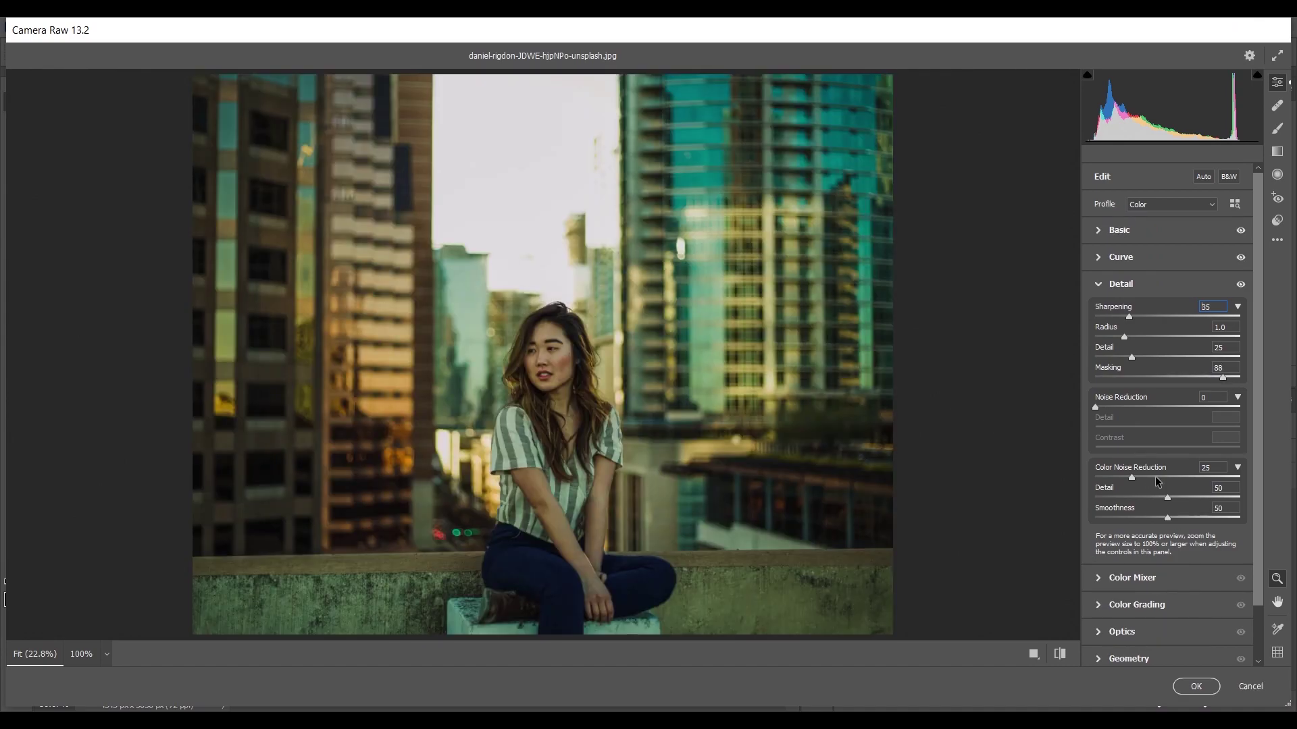
# In the Color Mixer, set the hue of reds to -100, oranges to -18 and yellows to -26
pyautogui.scroll(-2, 1154, 476)
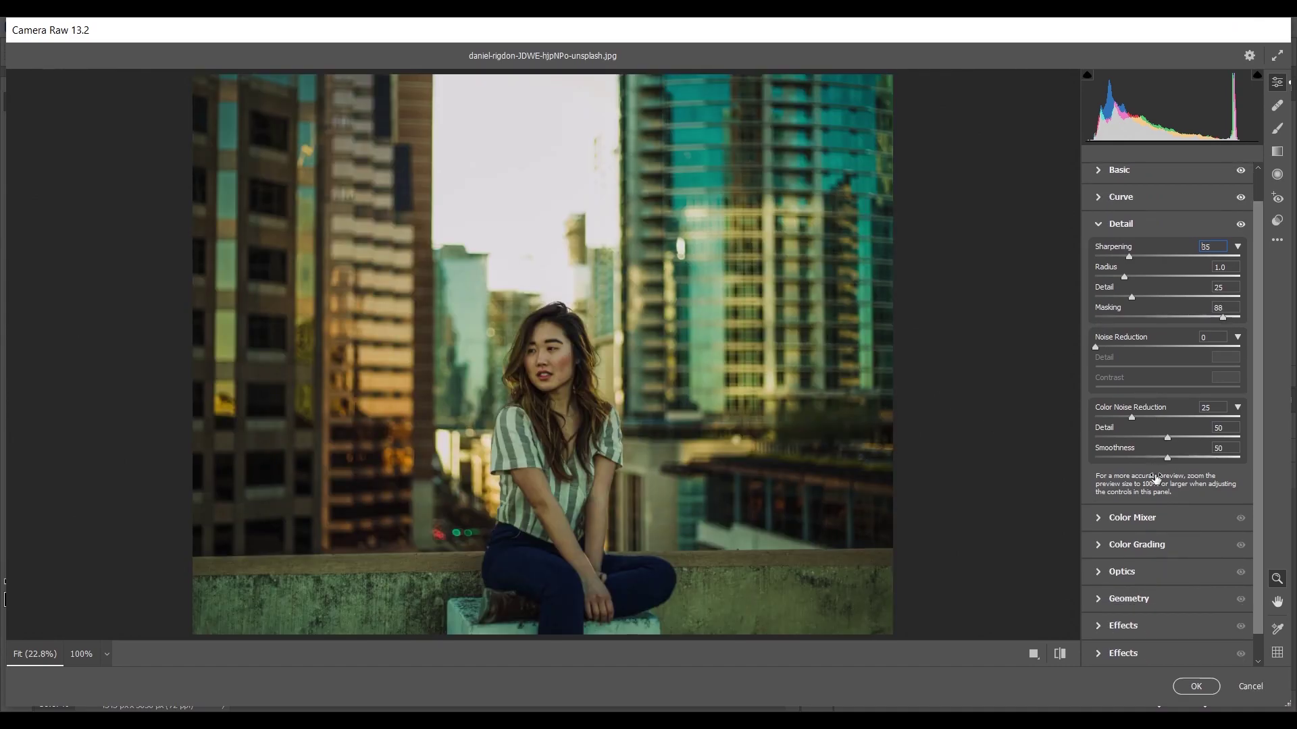
pyautogui.click(1145, 515)
pyautogui.click(1104, 354)
pyautogui.moveTo(1113, 386); pyautogui.dragTo(894, 374)
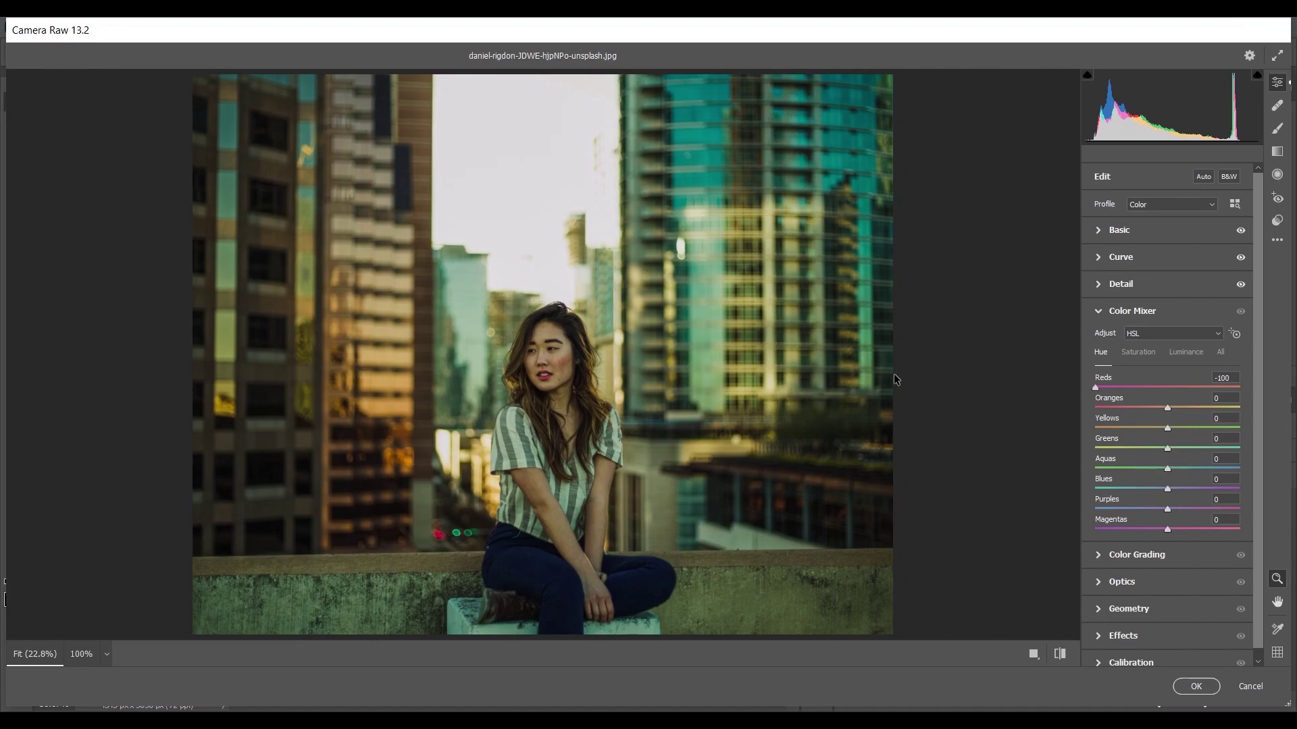
pyautogui.moveTo(893, 374); pyautogui.dragTo(894, 374)
pyautogui.moveTo(1159, 409)
pyautogui.mouseDown()
pyautogui.moveTo(1021, 408)
pyautogui.moveTo(1167, 409)
pyautogui.mouseUp()
pyautogui.moveTo(1155, 428)
pyautogui.mouseDown()
pyautogui.moveTo(1098, 429)
pyautogui.moveTo(1238, 426)
pyautogui.moveTo(1084, 427)
pyautogui.moveTo(1163, 430)
pyautogui.mouseUp()
# Raise the Color Mixer hues of greens and aquas strongly and lower the hue of blues
pyautogui.moveTo(1168, 451); pyautogui.dragTo(1202, 443)
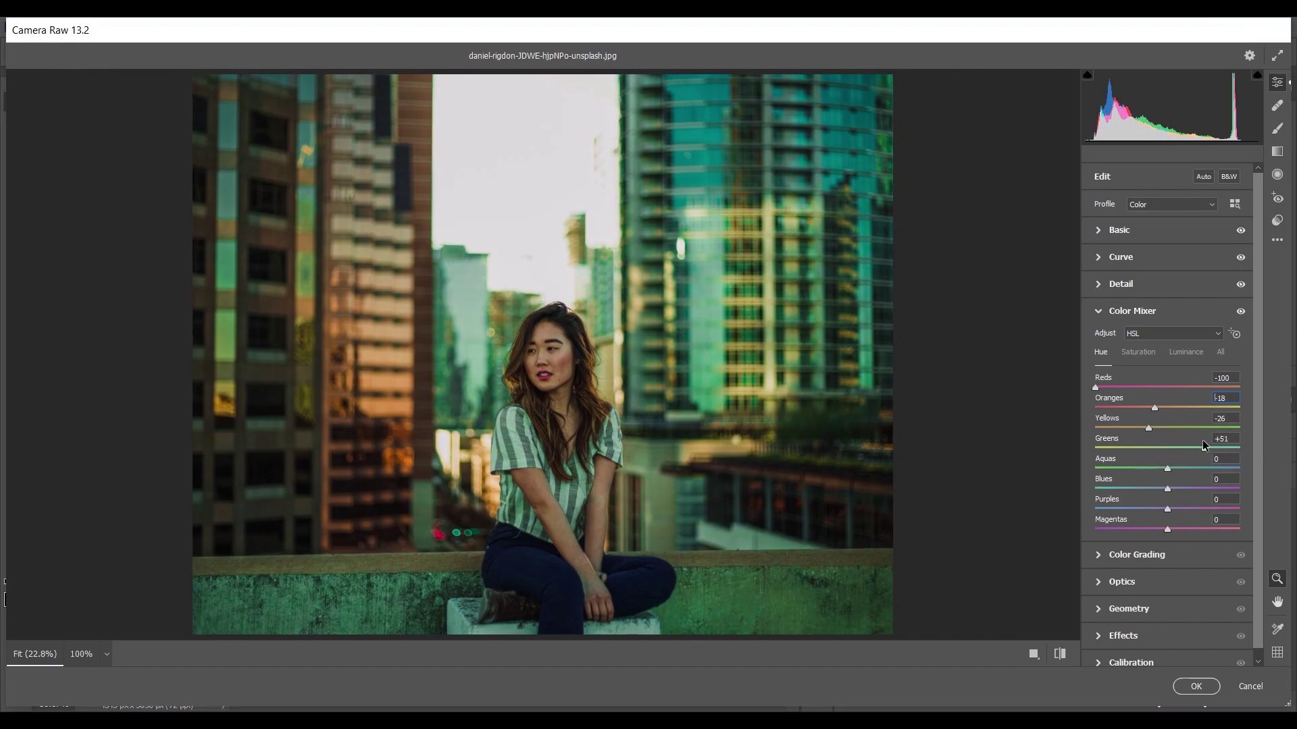
pyautogui.moveTo(1214, 443); pyautogui.dragTo(1221, 446)
pyautogui.moveTo(1167, 471); pyautogui.dragTo(1285, 478)
pyautogui.moveTo(1123, 488); pyautogui.dragTo(1128, 487)
pyautogui.moveTo(1156, 489)
pyautogui.mouseDown()
pyautogui.moveTo(1016, 486)
pyautogui.moveTo(1236, 488)
pyautogui.moveTo(996, 498)
pyautogui.moveTo(1160, 485)
pyautogui.mouseUp()
pyautogui.click(1223, 478)
pyautogui.press('Up')
pyautogui.press('Up')
# Set the Color Mixer saturation of reds to +20 and oranges to +24
pyautogui.scroll(-1, 1189, 514)
pyautogui.click(1137, 342)
pyautogui.moveTo(1167, 377); pyautogui.dragTo(1183, 379)
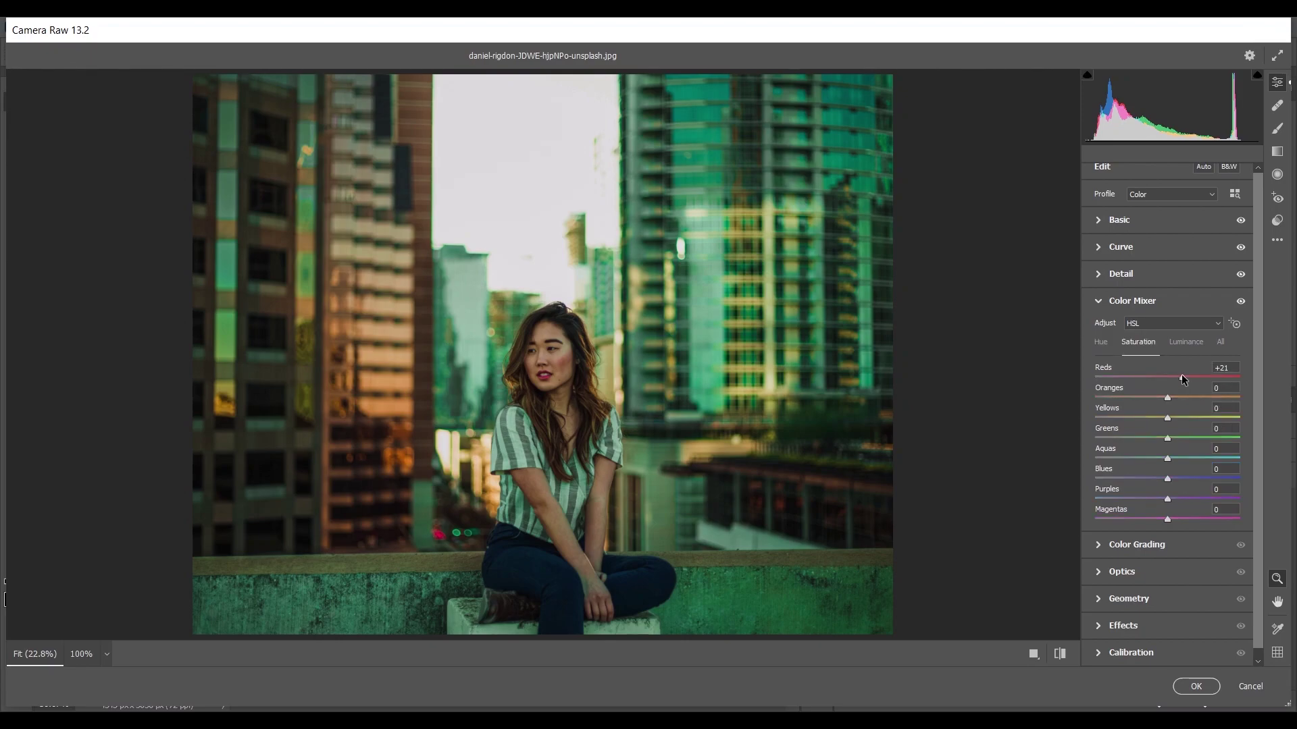
pyautogui.click(1222, 368)
pyautogui.press('Down')
pyautogui.moveTo(1167, 397); pyautogui.dragTo(1181, 397)
pyautogui.click(1227, 389)
pyautogui.press('Up')
pyautogui.press('Up')
pyautogui.press('Up')
# Reduce the Color Mixer saturation of yellows to -34, greens to -85 and aquas to -65
pyautogui.moveTo(1167, 417)
pyautogui.mouseDown()
pyautogui.moveTo(1139, 416)
pyautogui.moveTo(1206, 419)
pyautogui.moveTo(1131, 412)
pyautogui.moveTo(1144, 410)
pyautogui.mouseUp()
pyautogui.moveTo(1167, 438); pyautogui.dragTo(1118, 439)
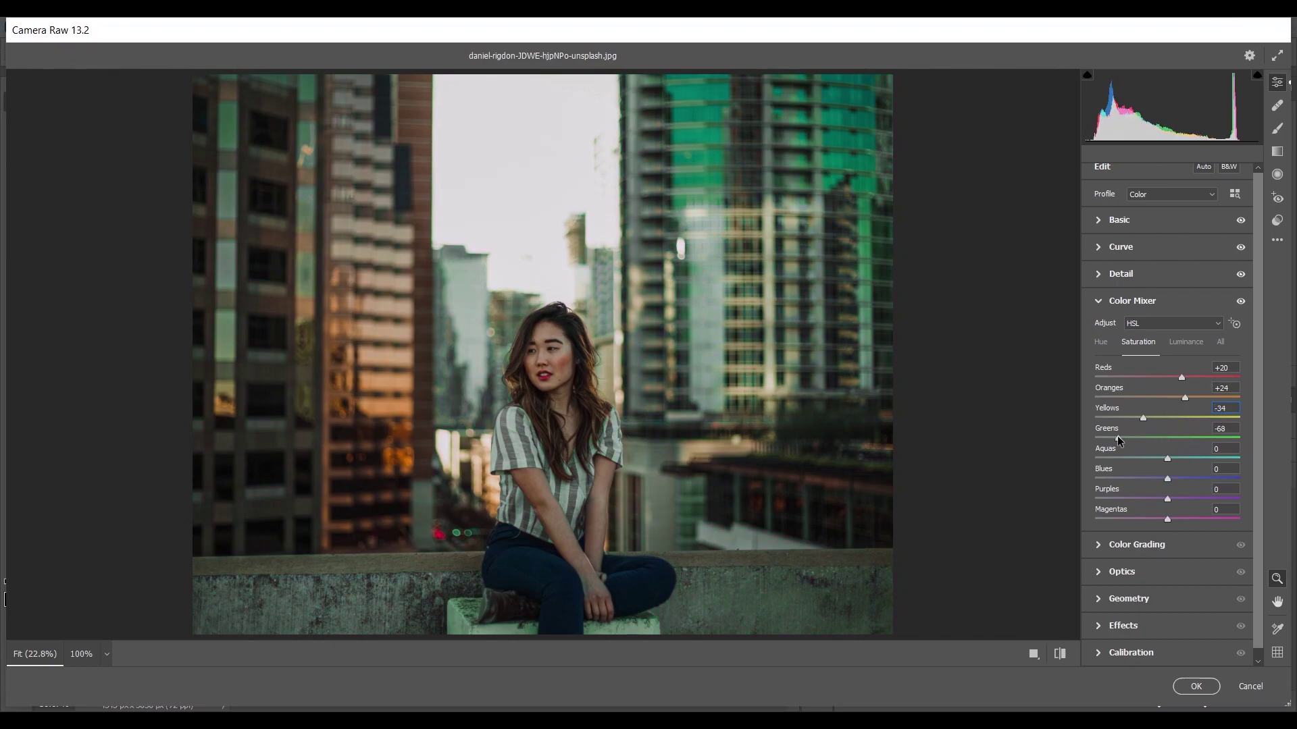
pyautogui.moveTo(1118, 439); pyautogui.dragTo(1162, 429)
pyautogui.click(1221, 427)
pyautogui.click(1134, 456)
pyautogui.moveTo(1237, 448); pyautogui.dragTo(1178, 448)
# Reduce the Color Mixer saturation of blues to -60, purples to -40 and magentas to -35
pyautogui.click(1135, 478)
pyautogui.moveTo(1134, 477); pyautogui.dragTo(1126, 477)
pyautogui.moveTo(1237, 470); pyautogui.dragTo(1235, 470)
pyautogui.moveTo(1106, 467); pyautogui.dragTo(1103, 468)
pyautogui.click(1138, 498)
pyautogui.moveTo(1235, 491); pyautogui.dragTo(1231, 491)
pyautogui.click(1151, 518)
pyautogui.moveTo(1148, 517); pyautogui.dragTo(1148, 512)
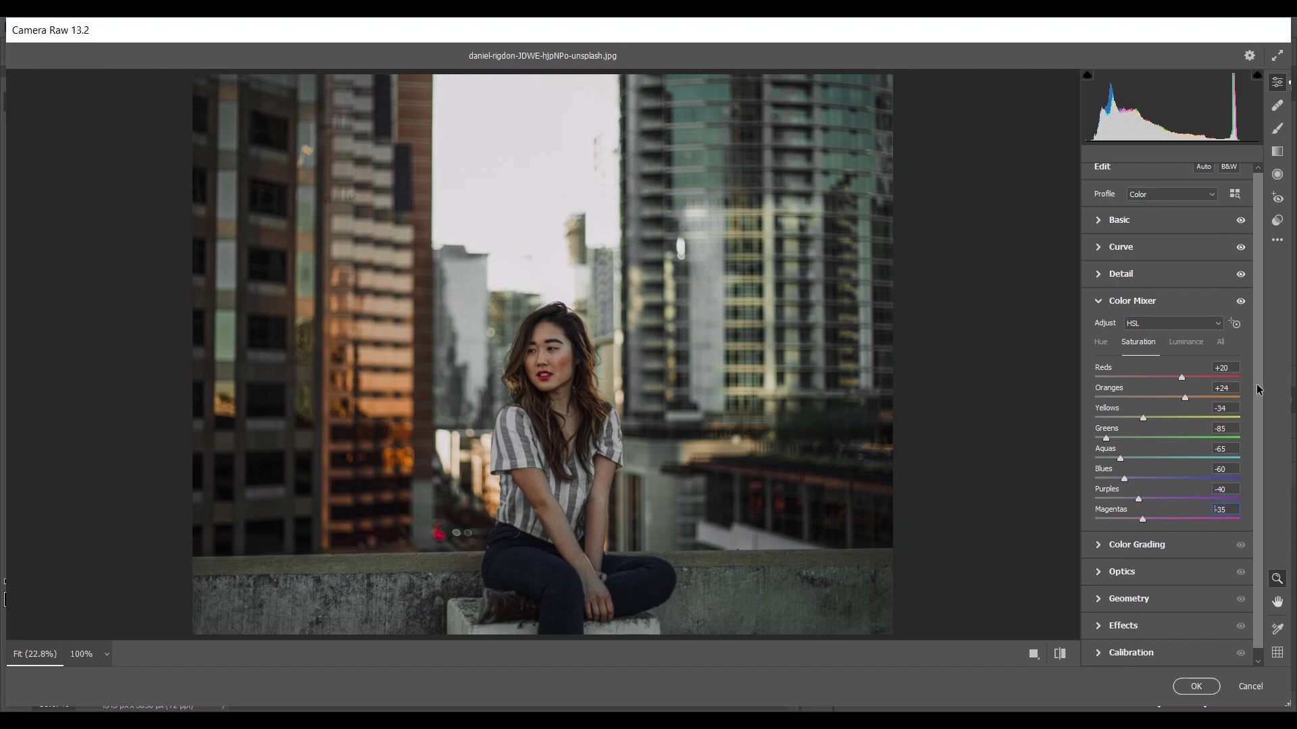
# Set the Color Mixer luminance of oranges to +15 and yellows to -16
pyautogui.click(1191, 341)
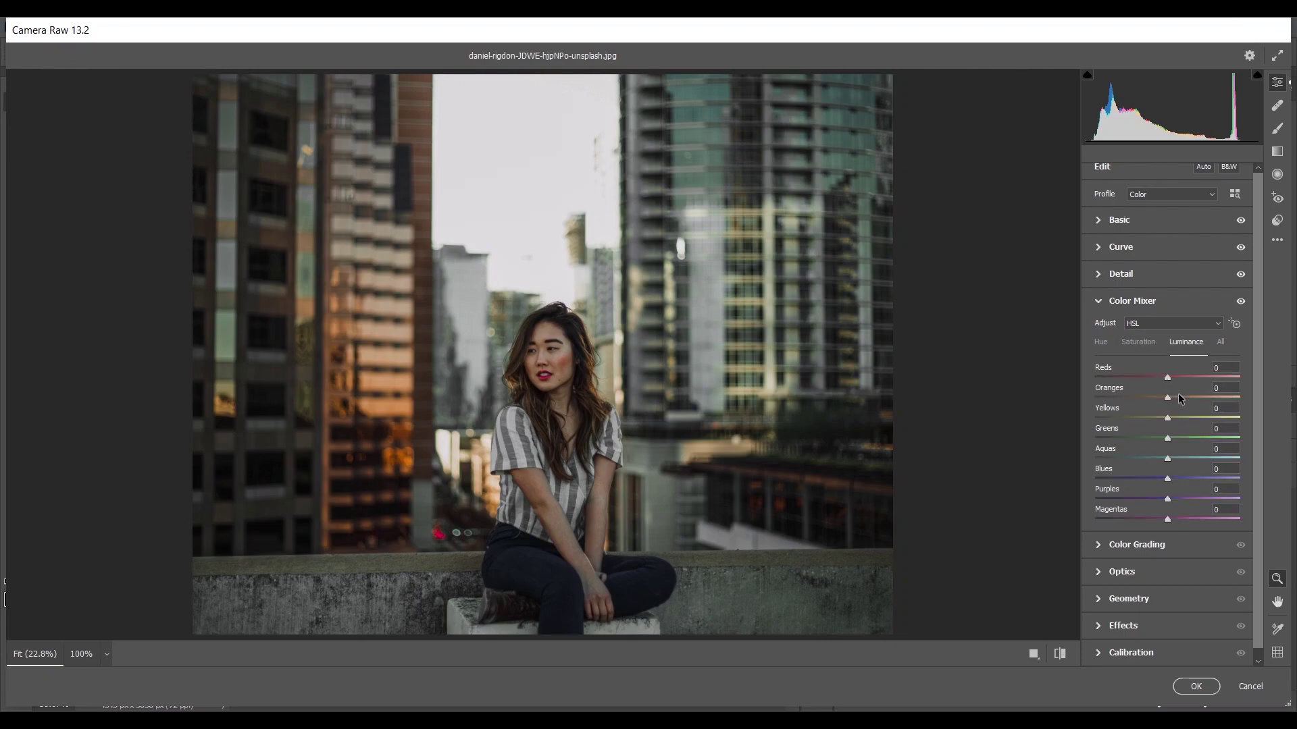
pyautogui.click(1178, 393)
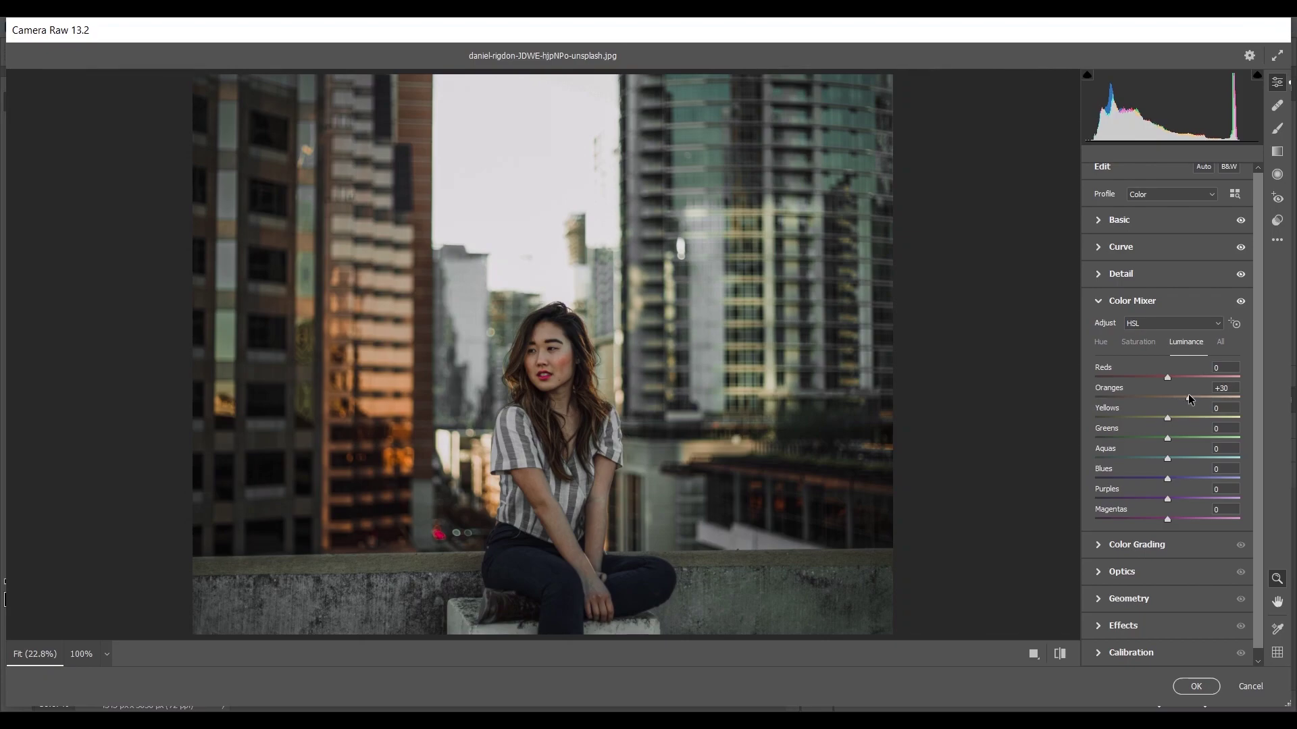
pyautogui.click(1190, 395)
pyautogui.scroll(-16, 1174, 391)
pyautogui.click(1150, 418)
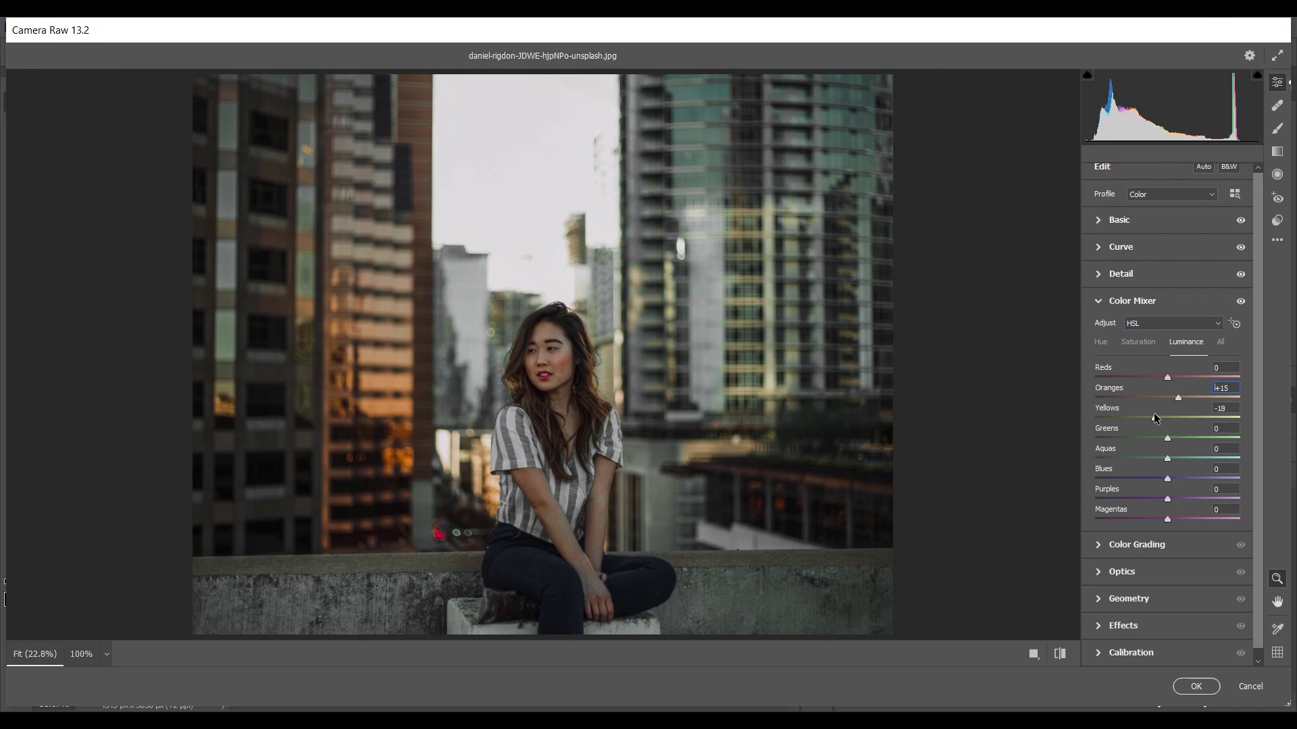
# Set the Color Mixer luminance of greens to -60 and aquas to +5, and raise the luminance of blues
pyautogui.click(1127, 438)
pyautogui.moveTo(1126, 437); pyautogui.dragTo(1123, 437)
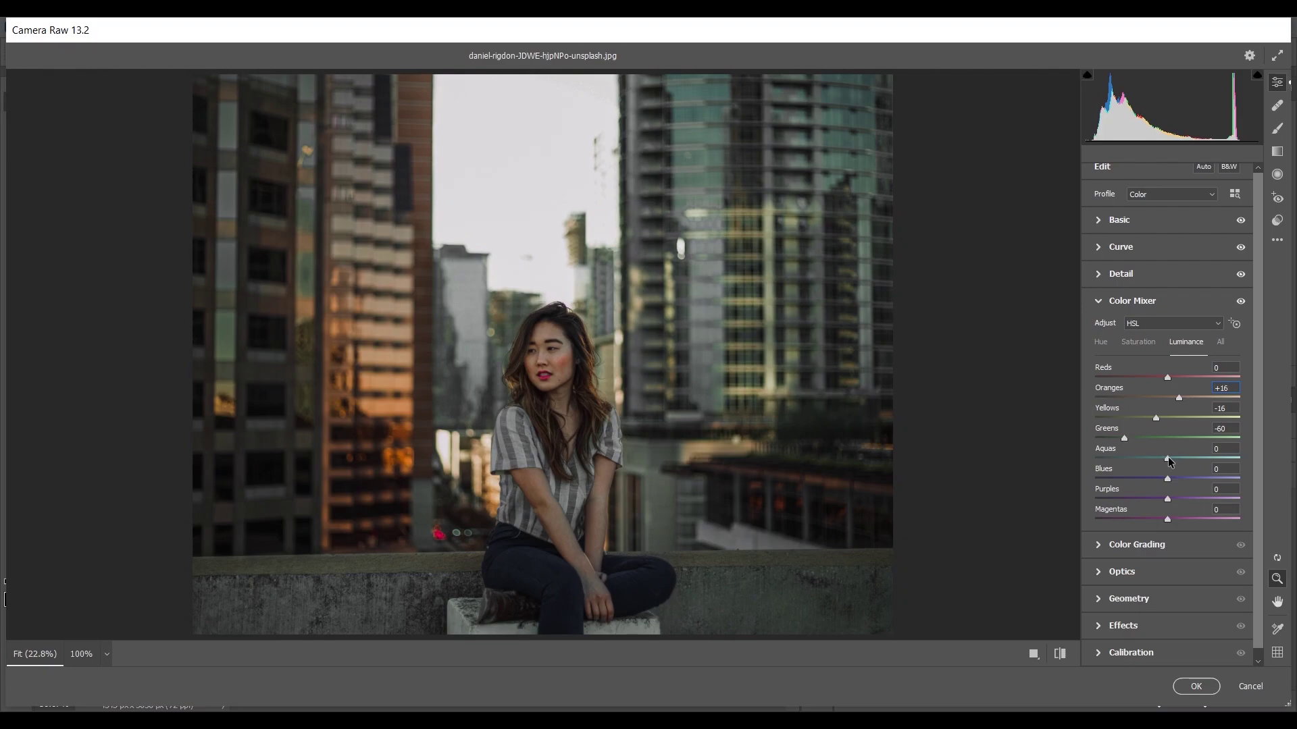
pyautogui.moveTo(1168, 459); pyautogui.dragTo(1171, 459)
pyautogui.click(1206, 478)
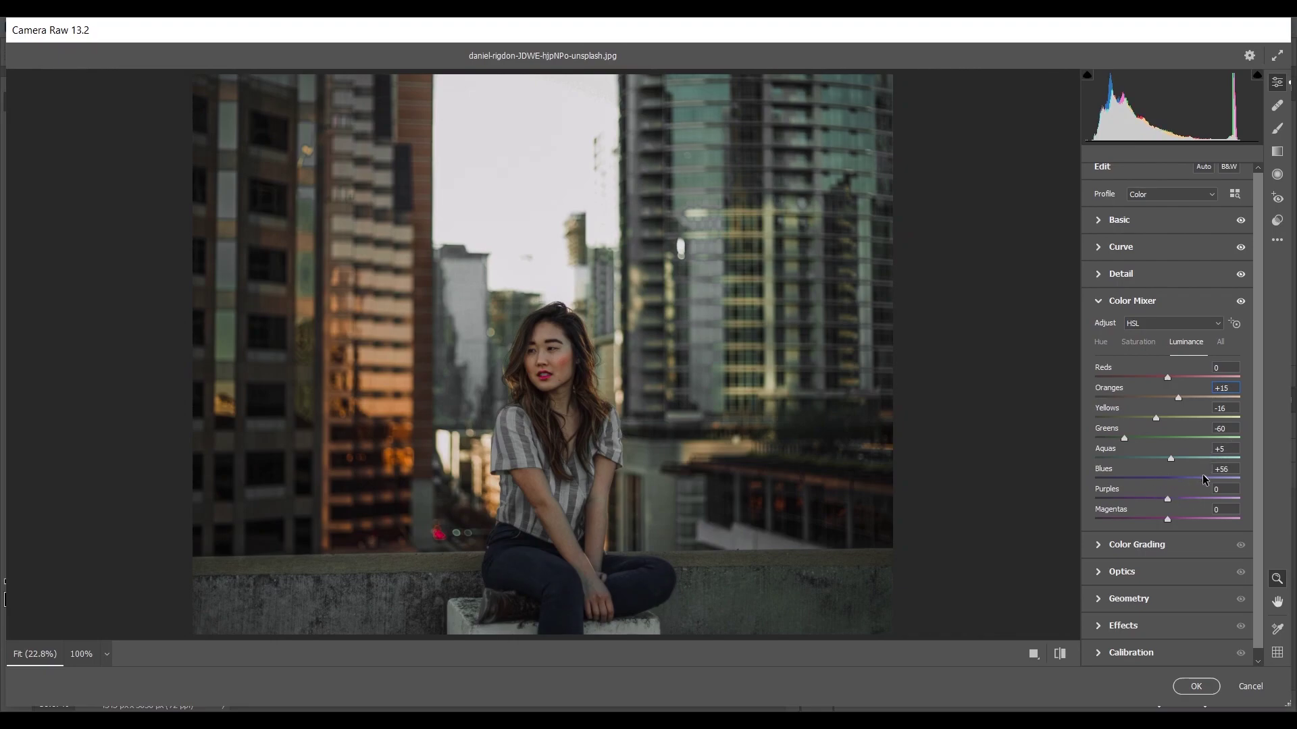
pyautogui.click(1192, 477)
# Color grade the shadows with hue 190 and saturation 12, and set blending to 100
pyautogui.click(1130, 543)
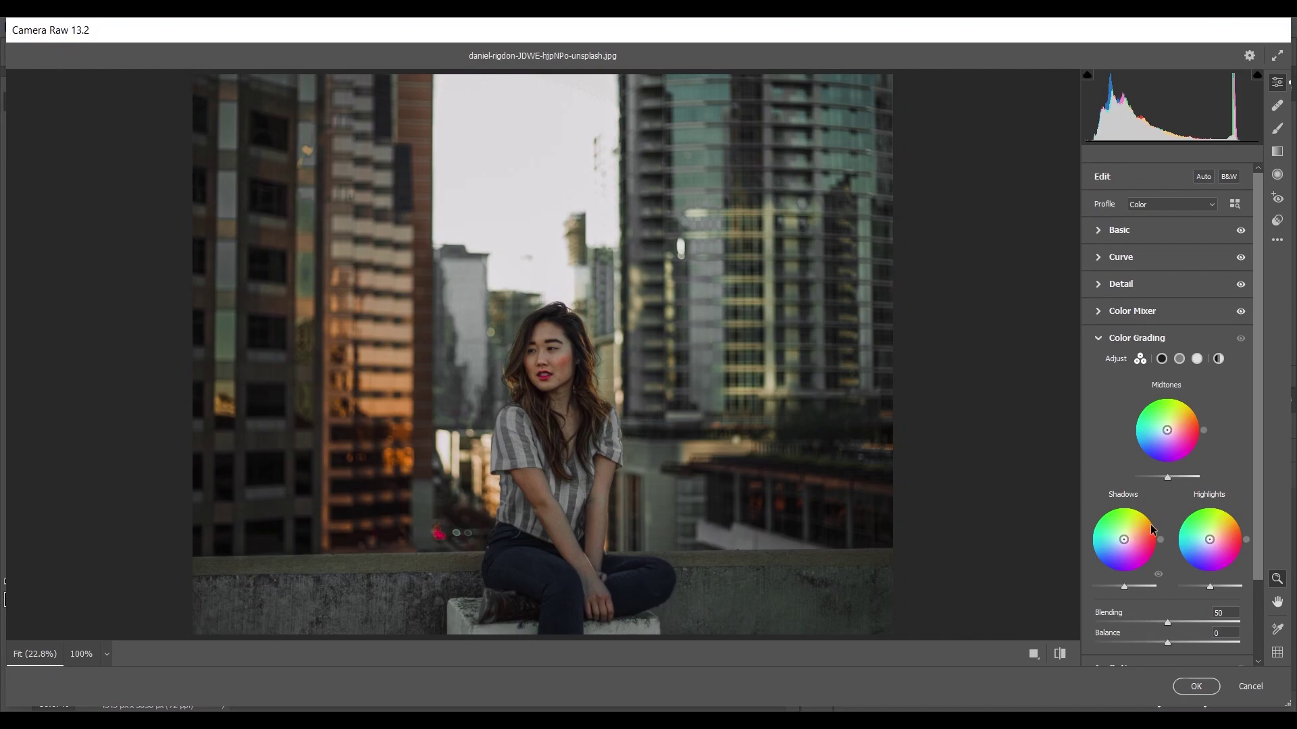
pyautogui.click(1162, 360)
pyautogui.moveTo(1167, 459)
pyautogui.mouseDown()
pyautogui.moveTo(1122, 463)
pyautogui.moveTo(1147, 466)
pyautogui.mouseUp()
pyautogui.moveTo(1178, 549); pyautogui.dragTo(1121, 538)
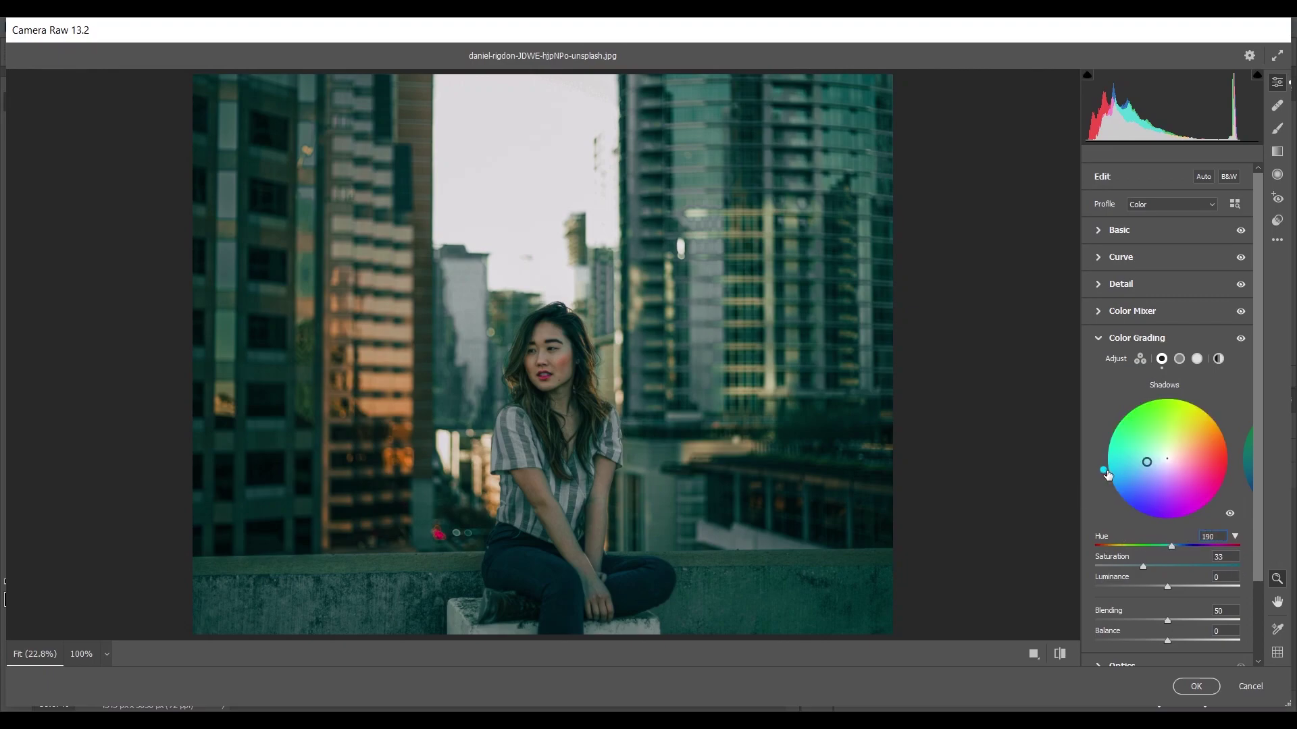
pyautogui.moveTo(1142, 566); pyautogui.dragTo(1109, 558)
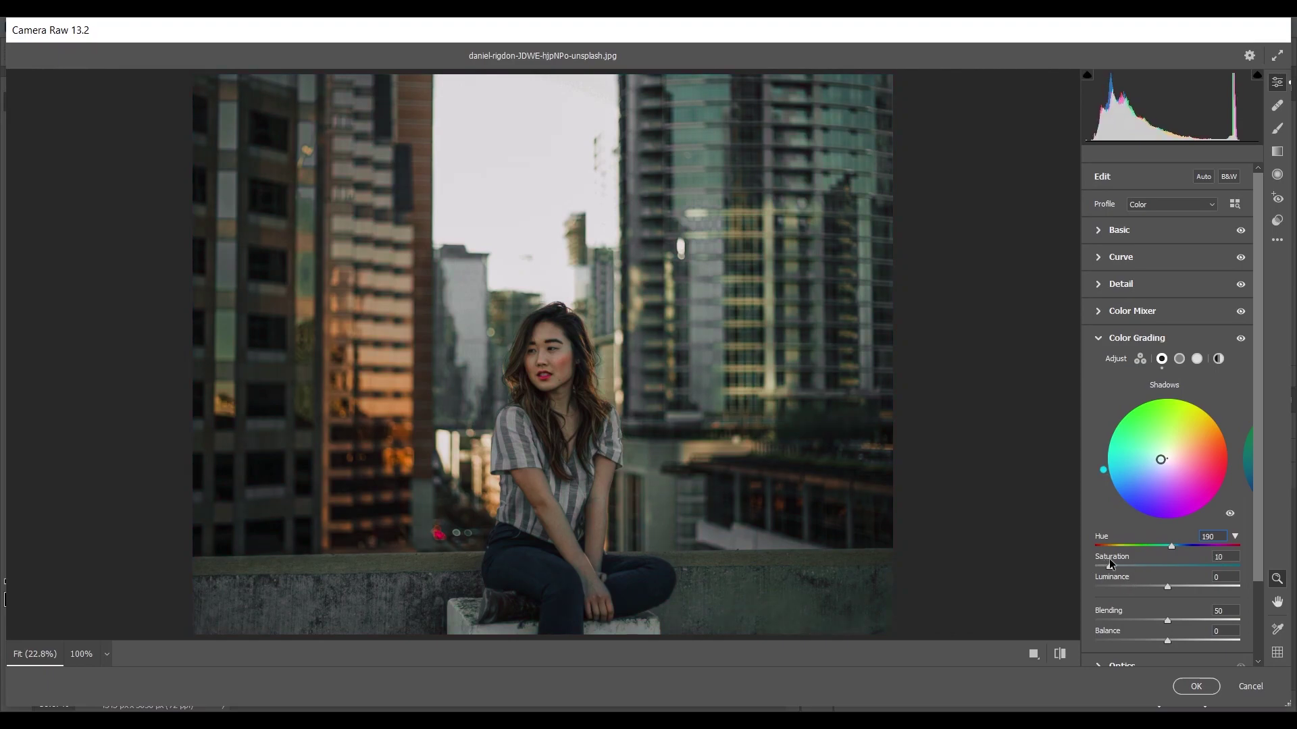
pyautogui.click(1226, 556)
pyautogui.press('Up')
pyautogui.press('Up')
pyautogui.moveTo(1189, 622); pyautogui.dragTo(1274, 629)
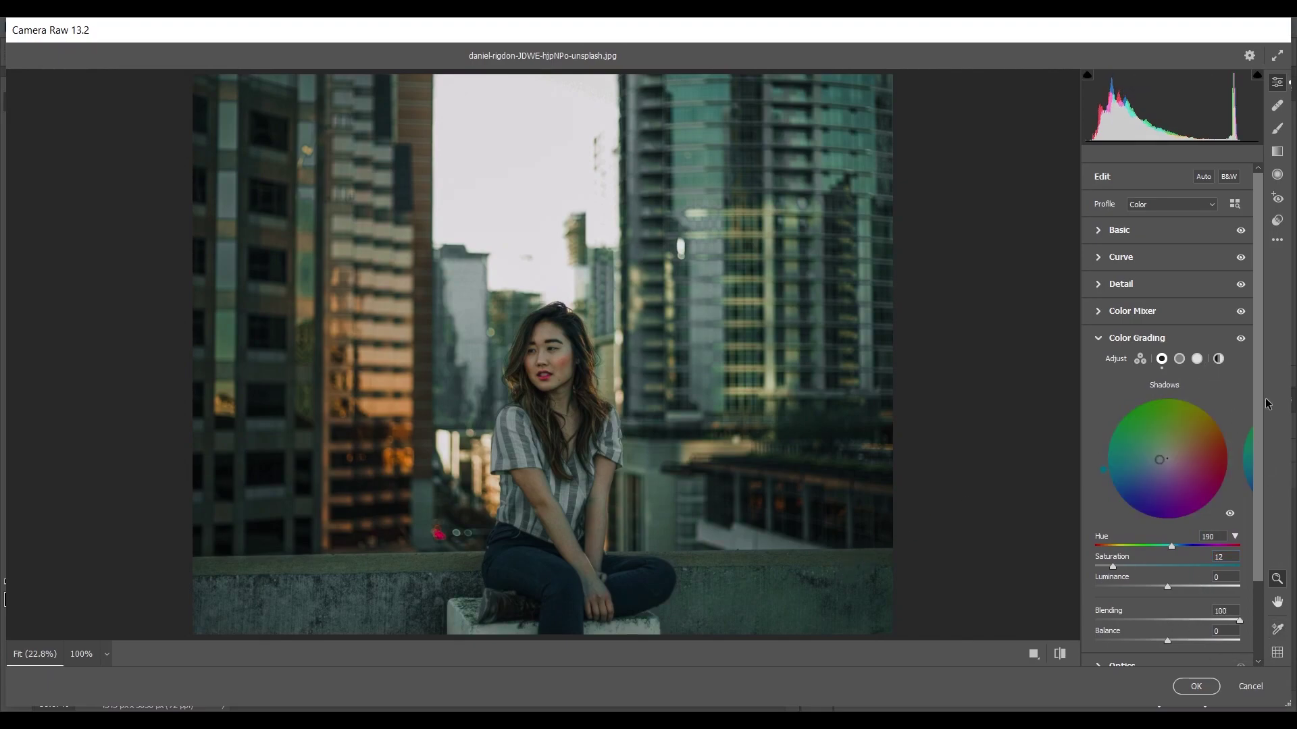
# Color grade the highlights with hue 135 and saturation about 25, and collapse the Color Grading settings
pyautogui.click(1197, 358)
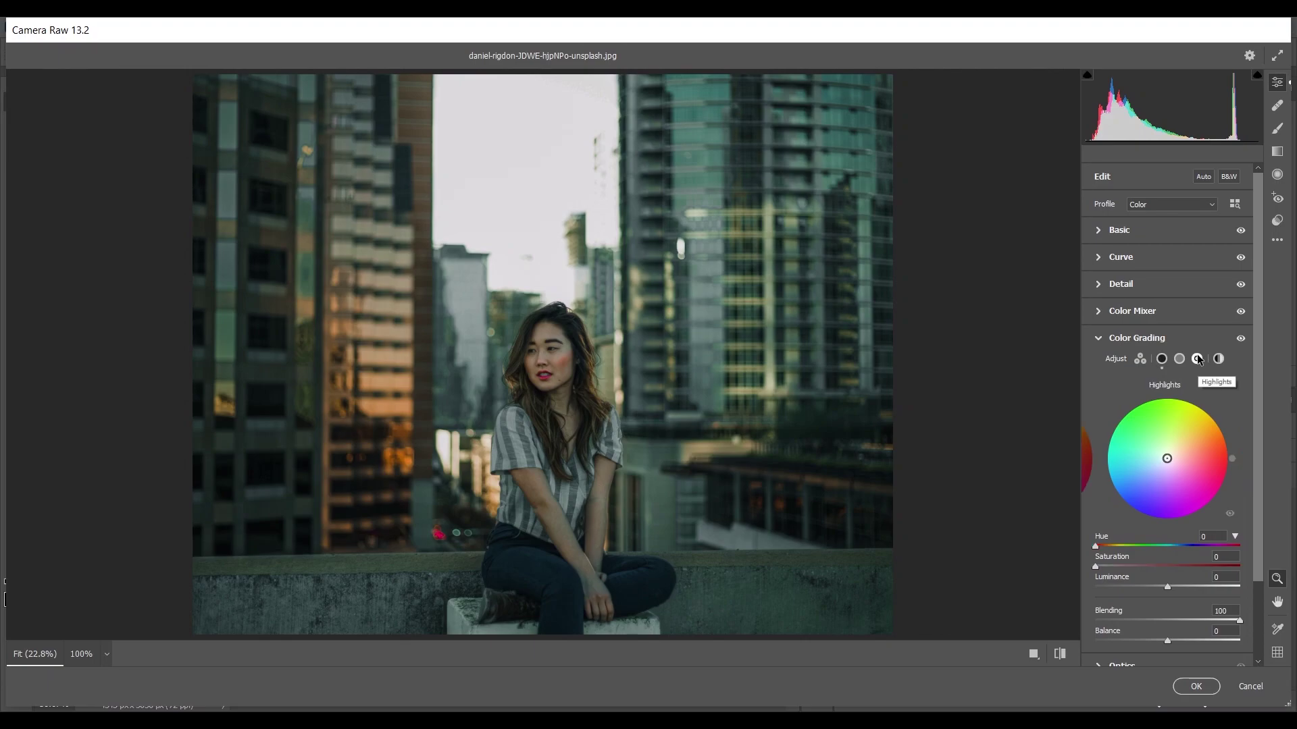
pyautogui.click(1138, 544)
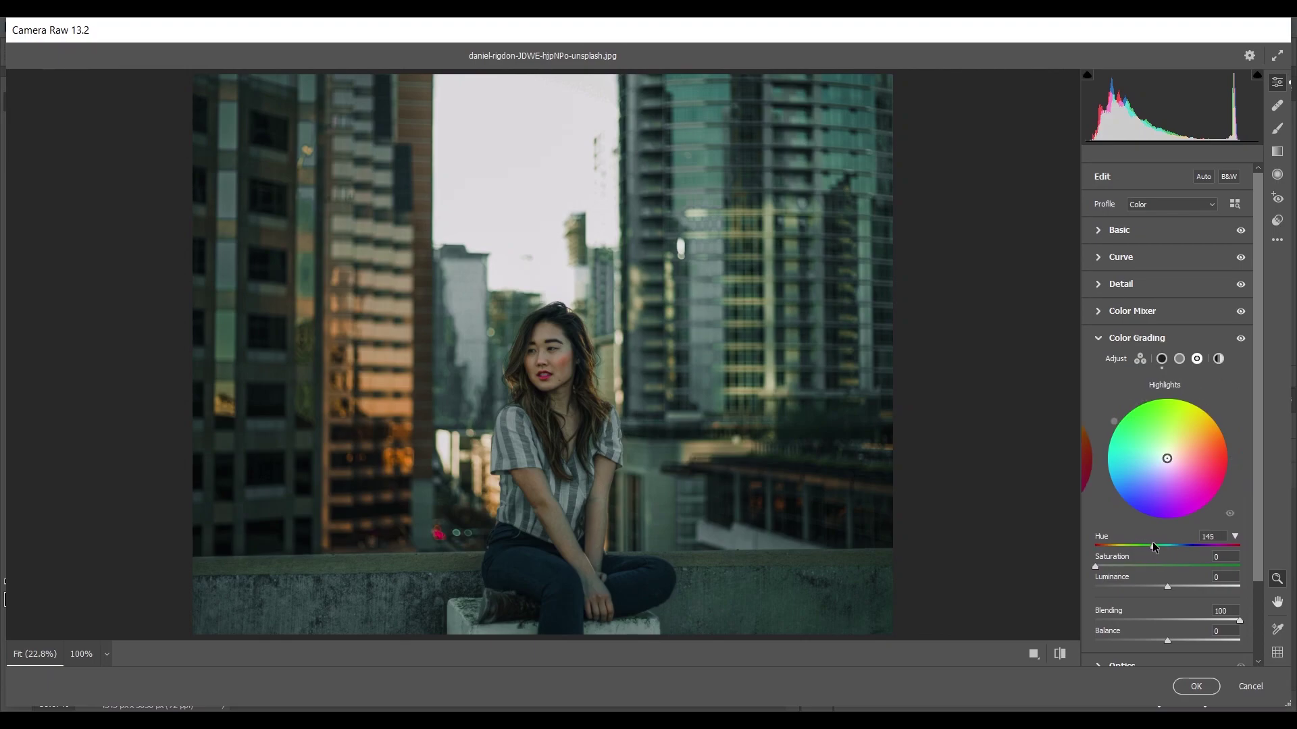
pyautogui.moveTo(1167, 458); pyautogui.dragTo(1136, 431)
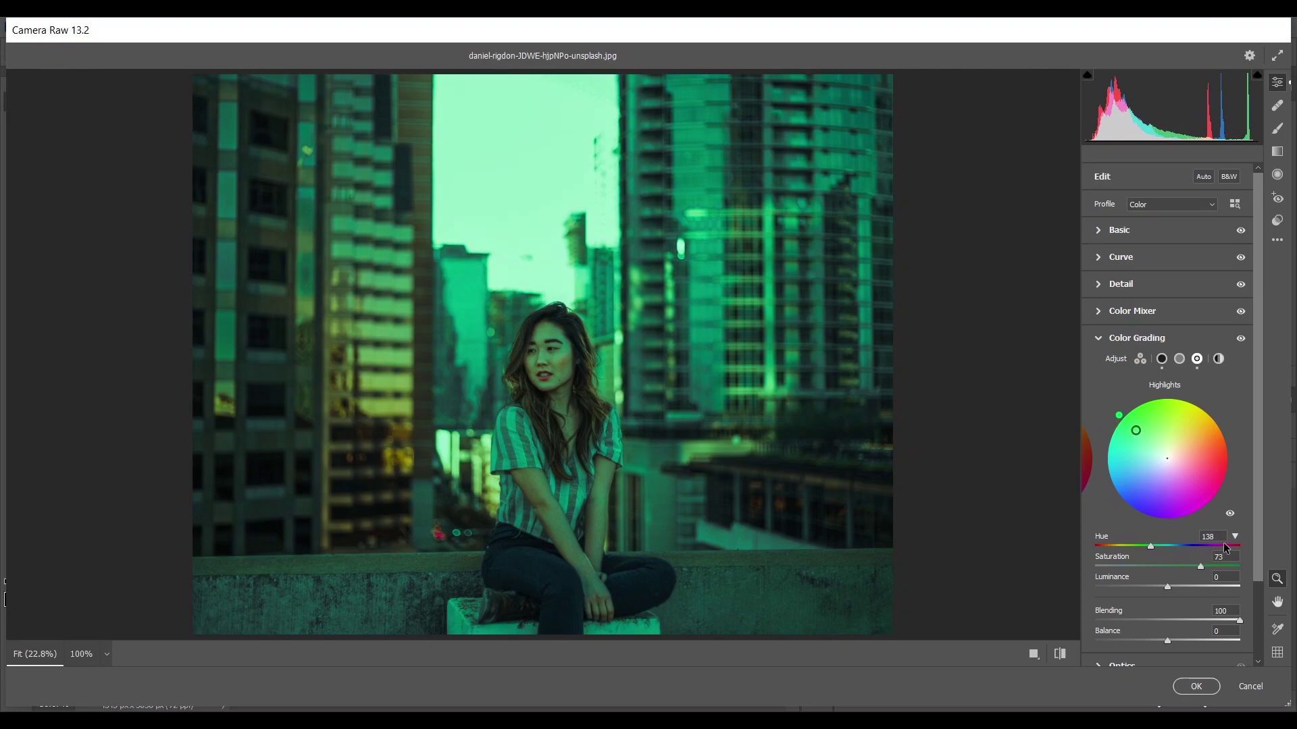
pyautogui.click(1149, 545)
pyautogui.click(1128, 564)
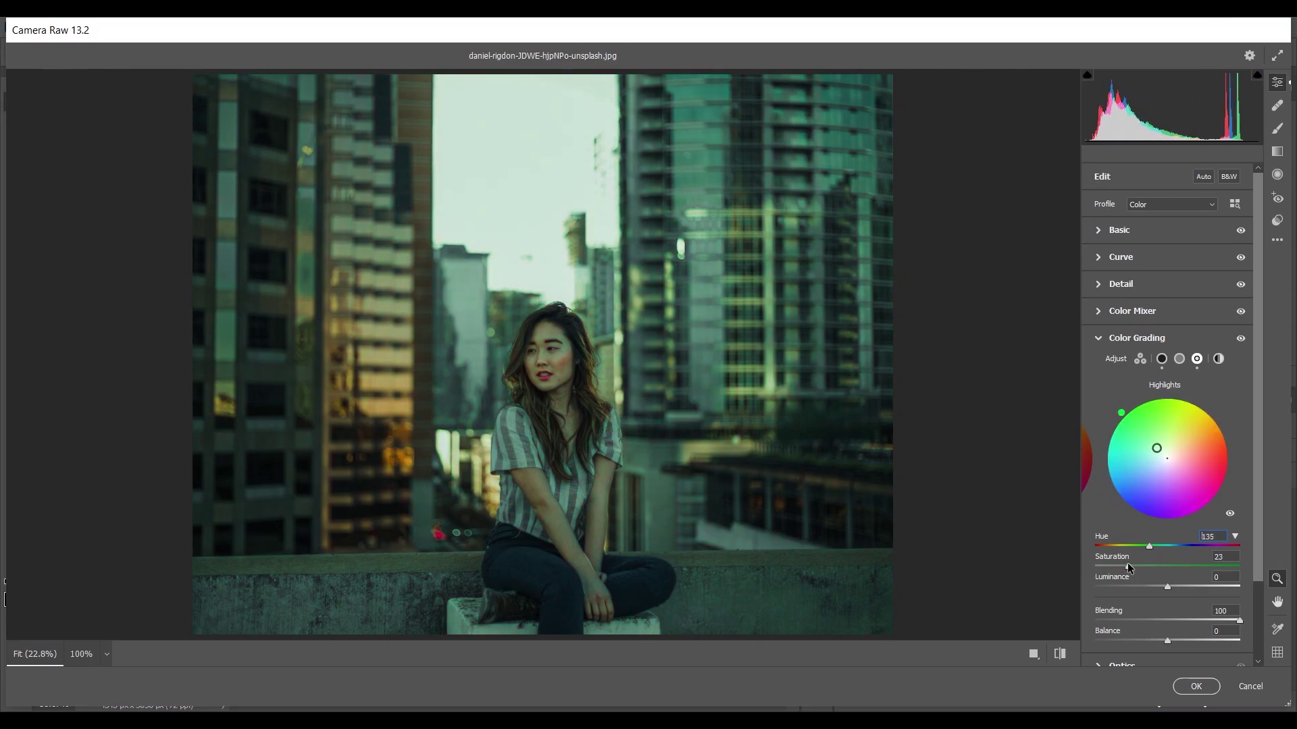
pyautogui.click(1236, 556)
pyautogui.press('Up')
pyautogui.press('Up')
pyautogui.scroll(-3, 1209, 473)
pyautogui.click(1135, 245)
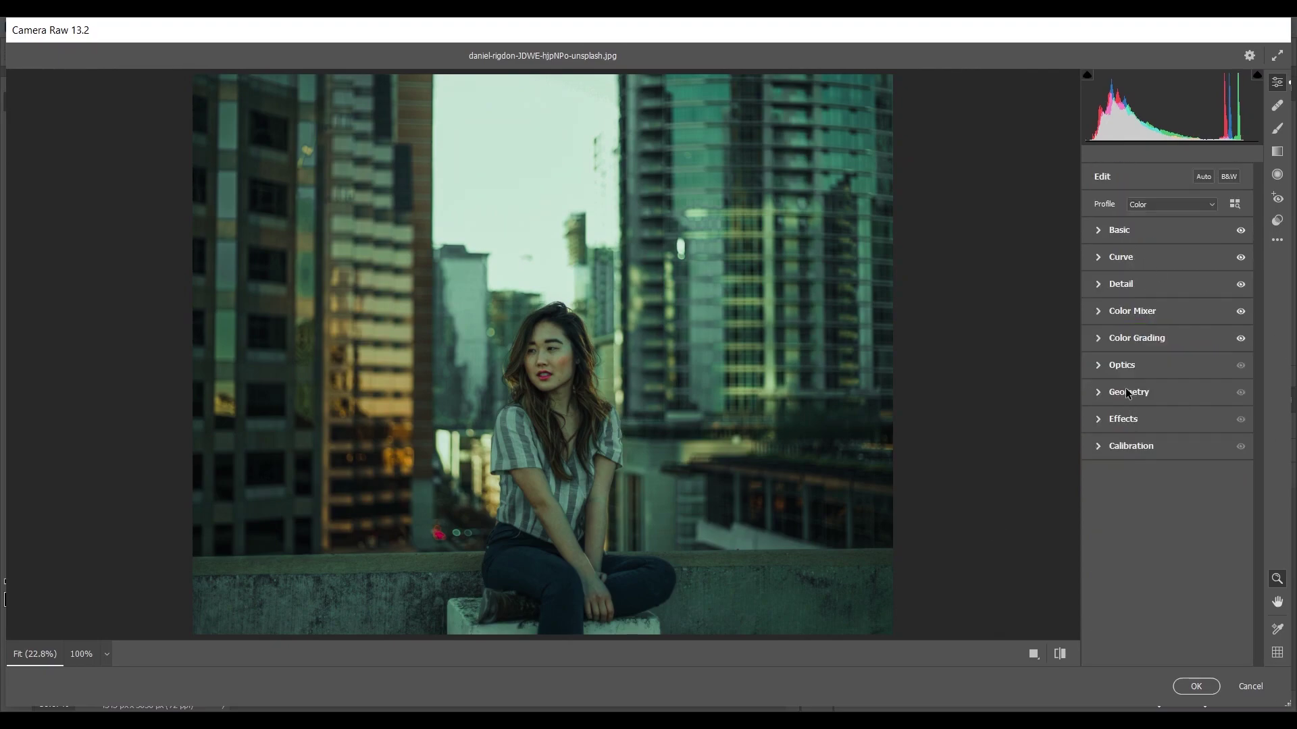
# Add film grain in the Effects settings with an amount of 20
pyautogui.click(1155, 419)
pyautogui.click(1130, 451)
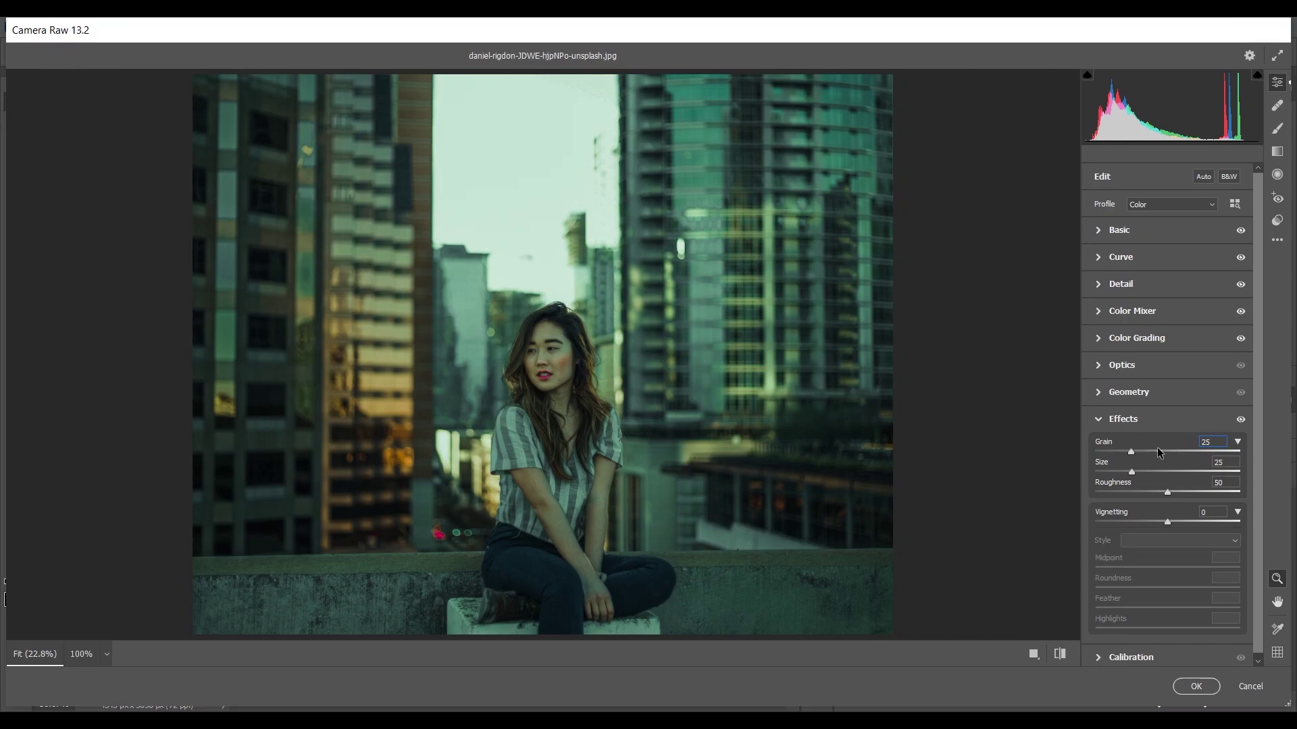
pyautogui.doubleClick(1219, 442)
pyautogui.write('20')
# In the Calibration settings, set the red primary hue to +17 and saturation to -11
pyautogui.scroll(-1, 1152, 490)
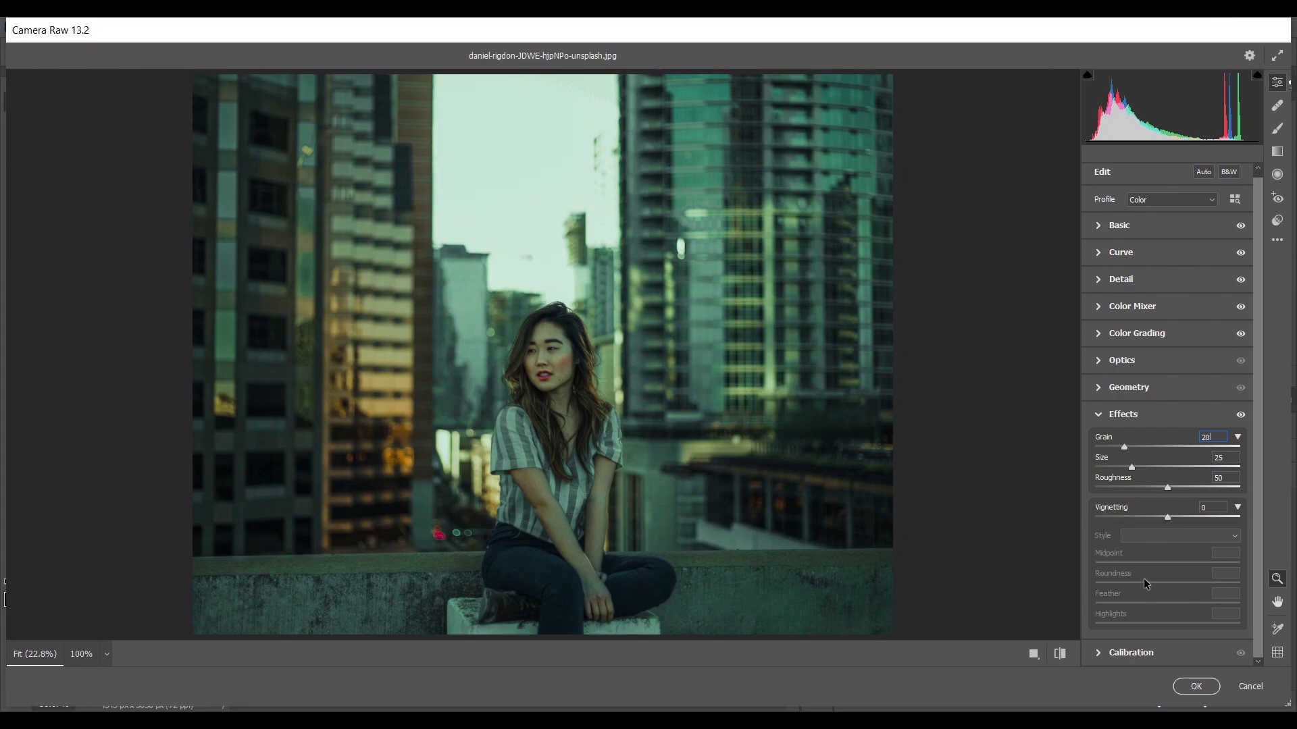
pyautogui.click(1132, 654)
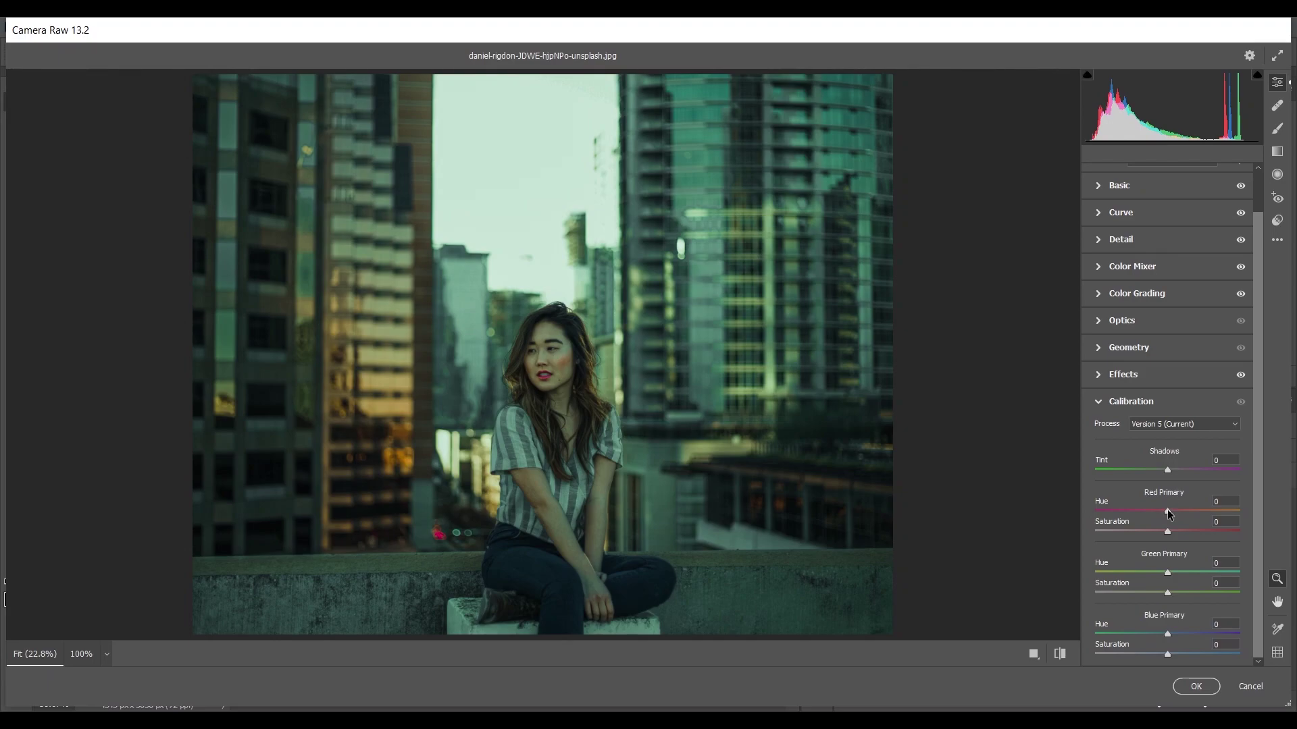
pyautogui.moveTo(1168, 514)
pyautogui.mouseDown()
pyautogui.moveTo(1225, 509)
pyautogui.moveTo(1175, 515)
pyautogui.mouseUp()
pyautogui.click(1222, 505)
pyautogui.press('Up')
pyautogui.press('Up')
pyautogui.press('Up')
pyautogui.press('Up')
pyautogui.press('Up')
pyautogui.press('Up')
pyautogui.click(1157, 531)
pyautogui.press('Tab')
pyautogui.press('Up')
# Set the blue primary calibration hue to -63 and saturation to -35
pyautogui.moveTo(1140, 635); pyautogui.dragTo(1126, 634)
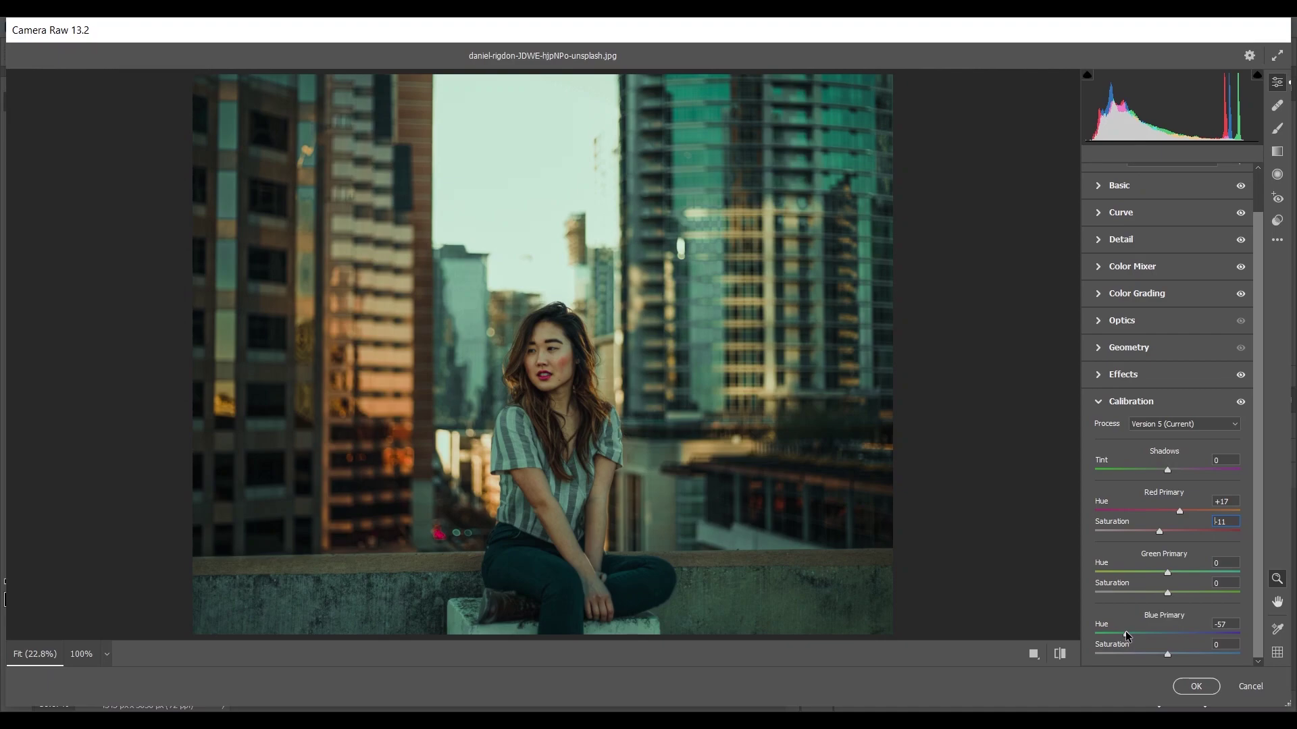
pyautogui.doubleClick(1125, 633)
pyautogui.moveTo(1123, 630); pyautogui.dragTo(1120, 632)
pyautogui.write('-63')
pyautogui.moveTo(1160, 653); pyautogui.dragTo(1147, 654)
pyautogui.moveTo(1138, 655); pyautogui.dragTo(1136, 653)
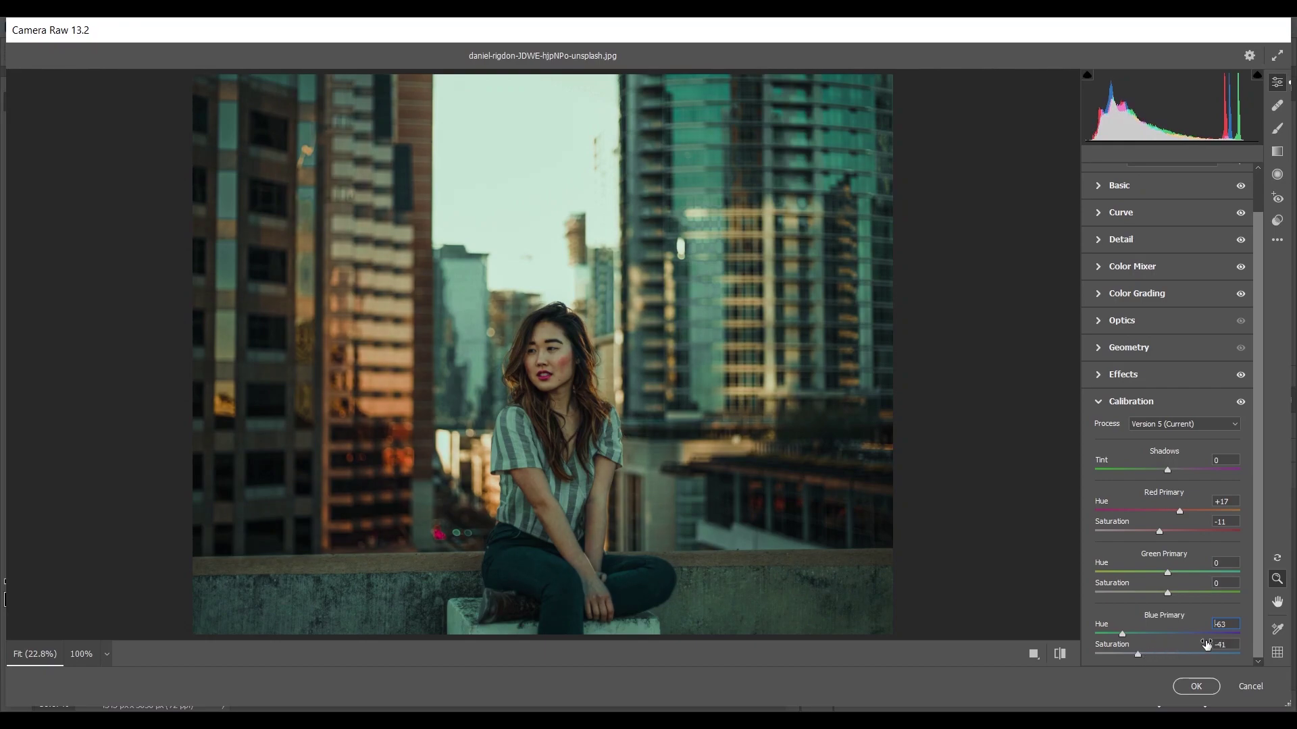
pyautogui.click(1235, 641)
pyautogui.press('Up')
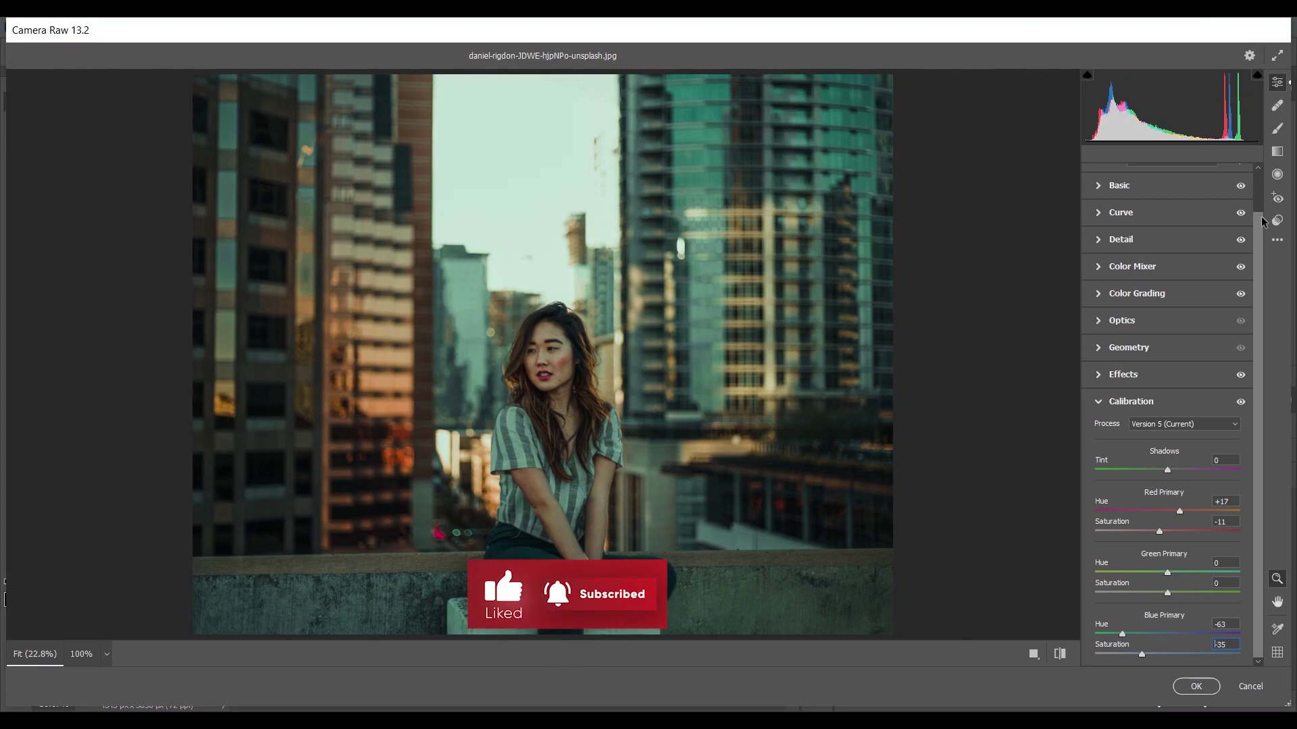
# Collapse the Calibration settings and compare the photo before and after side by side
pyautogui.scroll(1, 1136, 501)
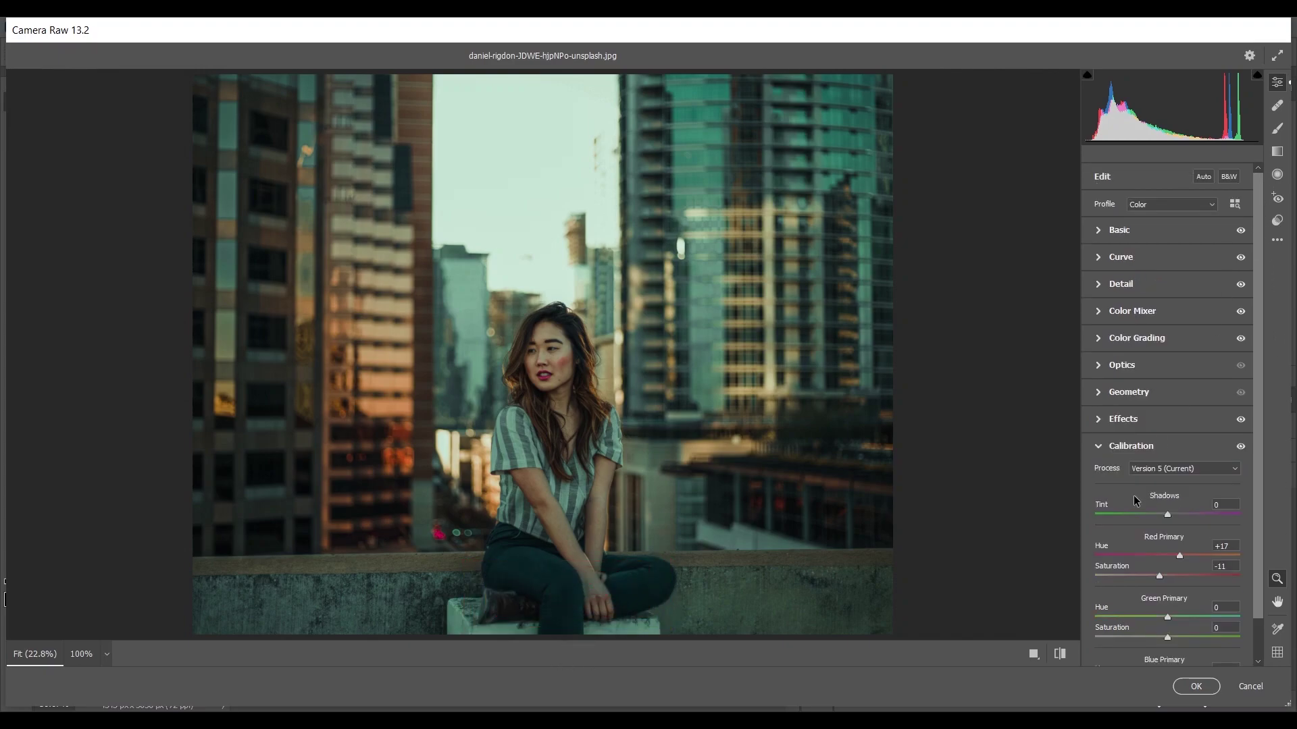
pyautogui.click(1110, 448)
pyautogui.press('q')
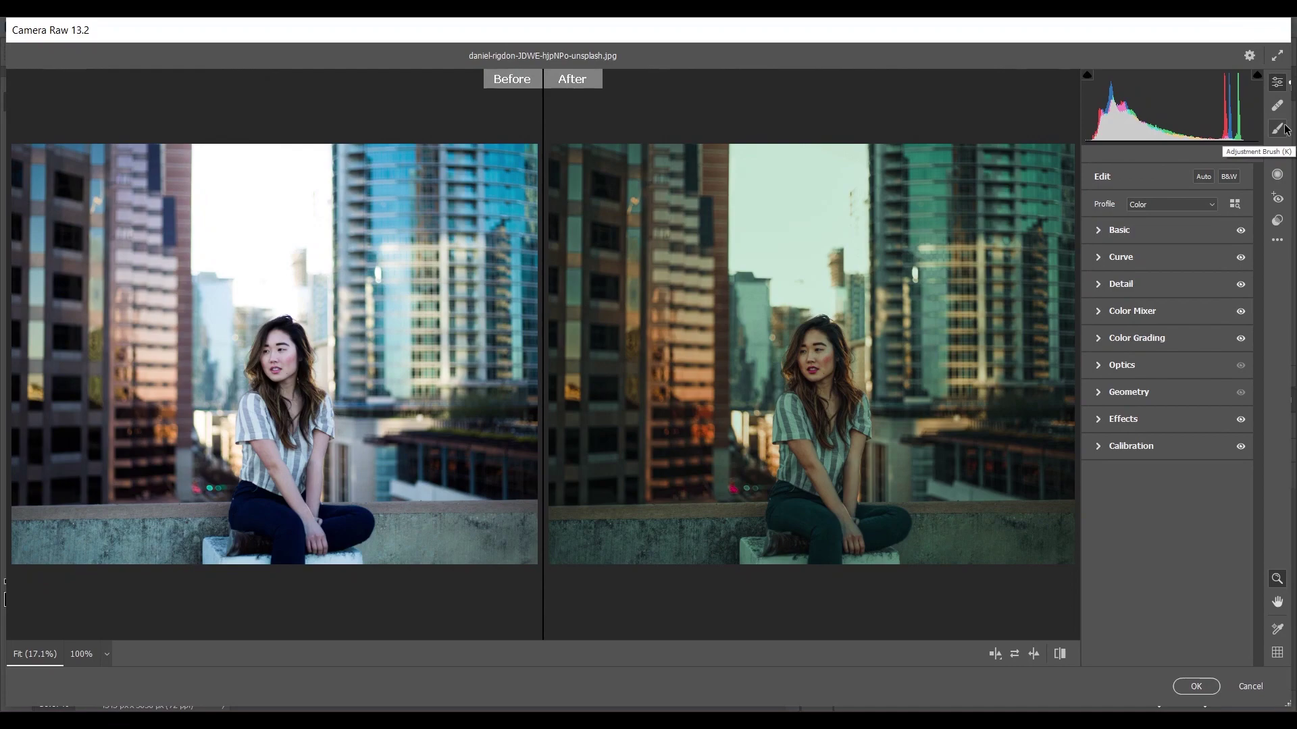
# Paint over the woman's face and arms with the Adjustment Brush at size 9, exposure +0.50 and highlights -30
pyautogui.click(1272, 127)
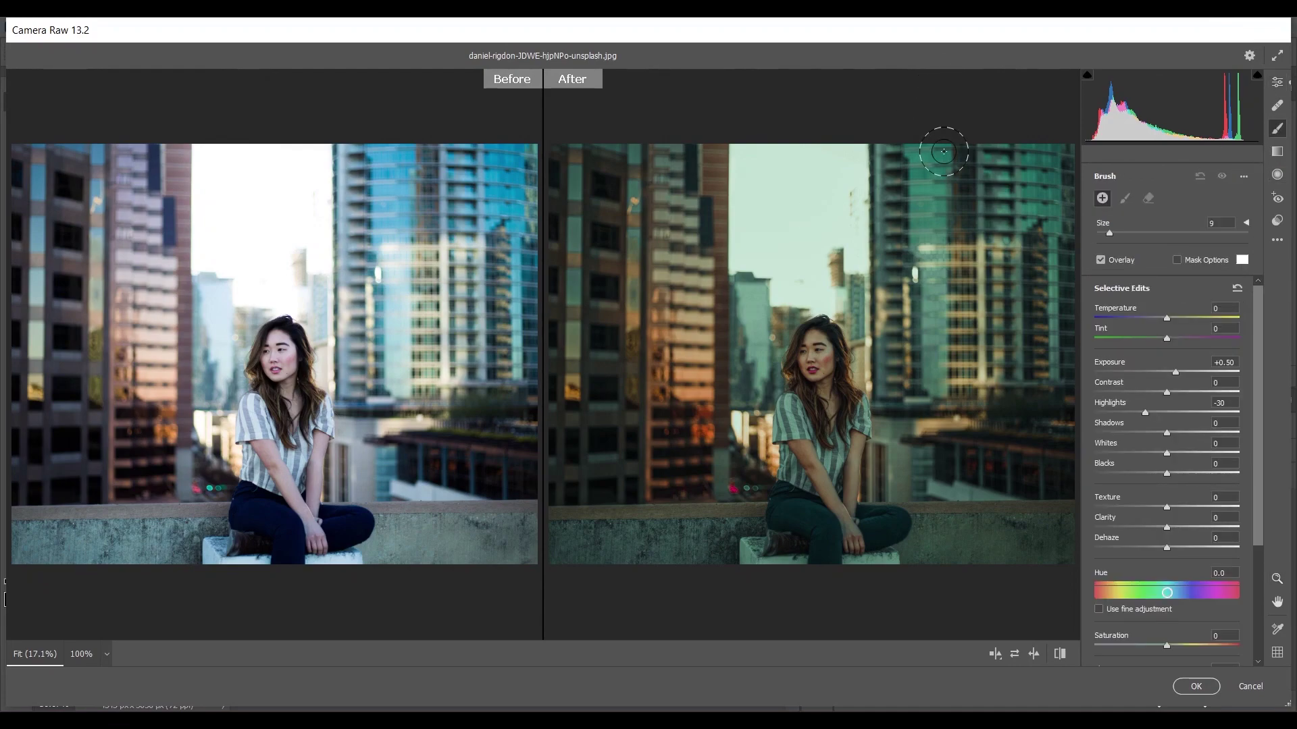
pyautogui.keyDown('ctrl'); pyautogui.click(802, 375); pyautogui.keyUp('ctrl')
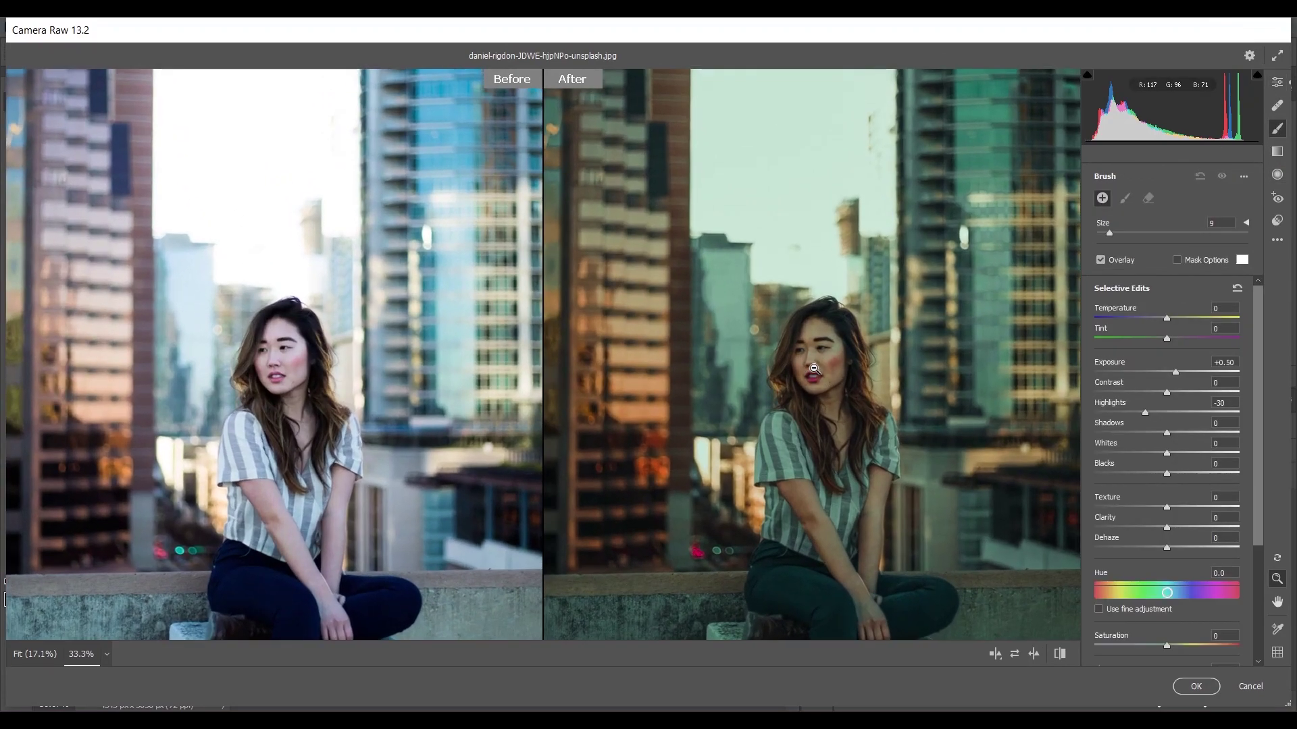
pyautogui.moveTo(814, 407); pyautogui.dragTo(815, 265)
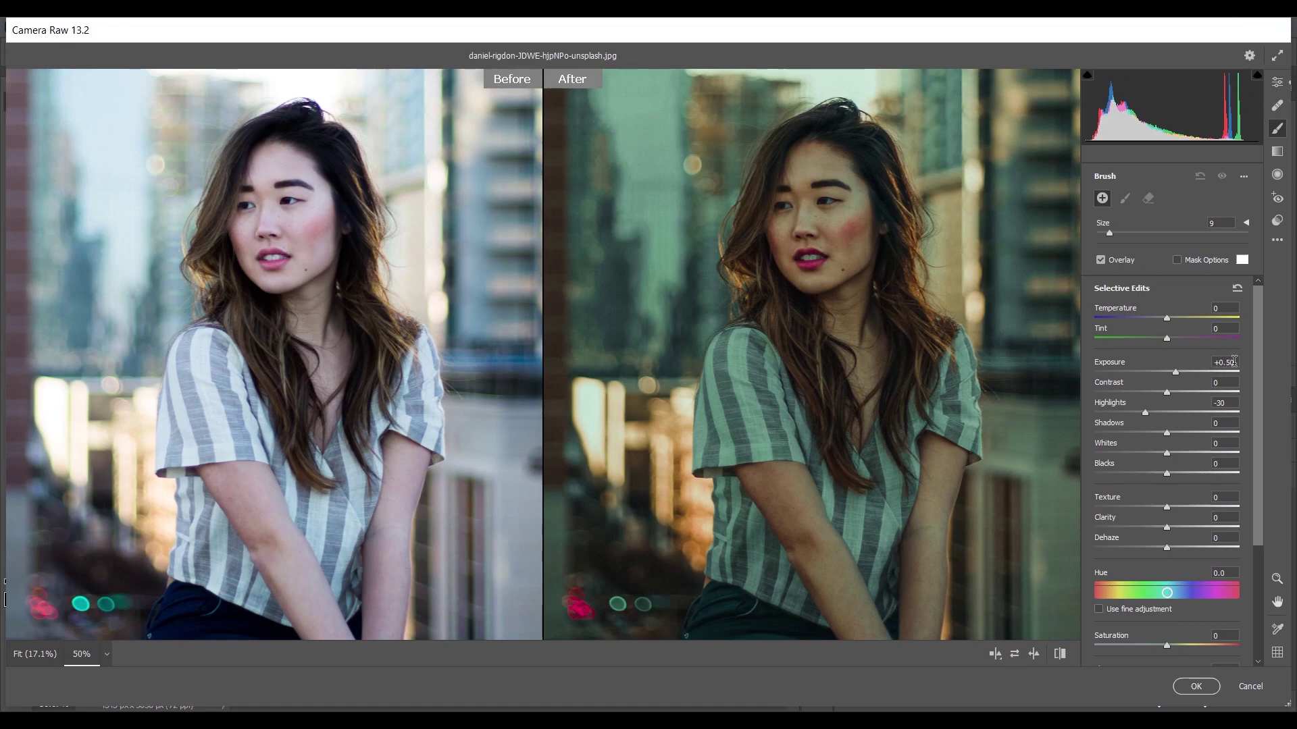
pyautogui.hotkey('ctrl', '-')
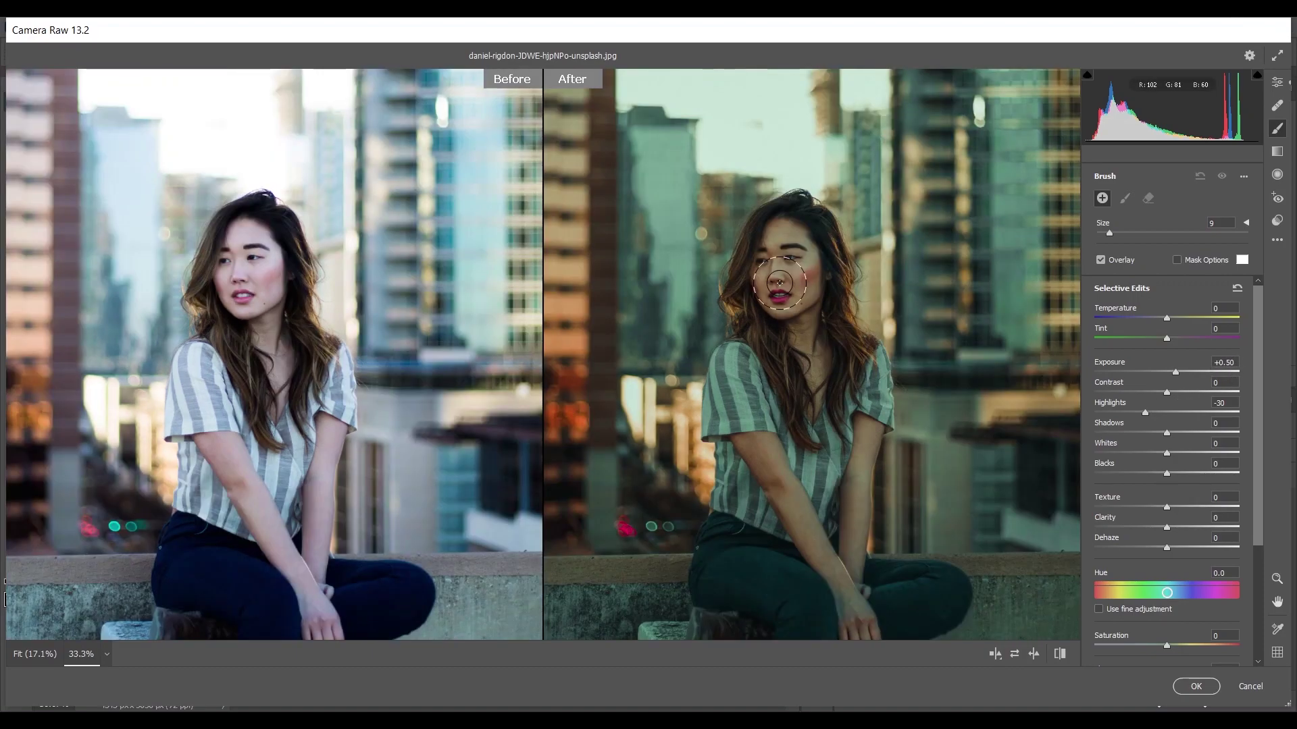
pyautogui.moveTo(783, 263)
pyautogui.mouseDown()
pyautogui.moveTo(772, 289)
pyautogui.moveTo(775, 253)
pyautogui.moveTo(801, 289)
pyautogui.mouseUp()
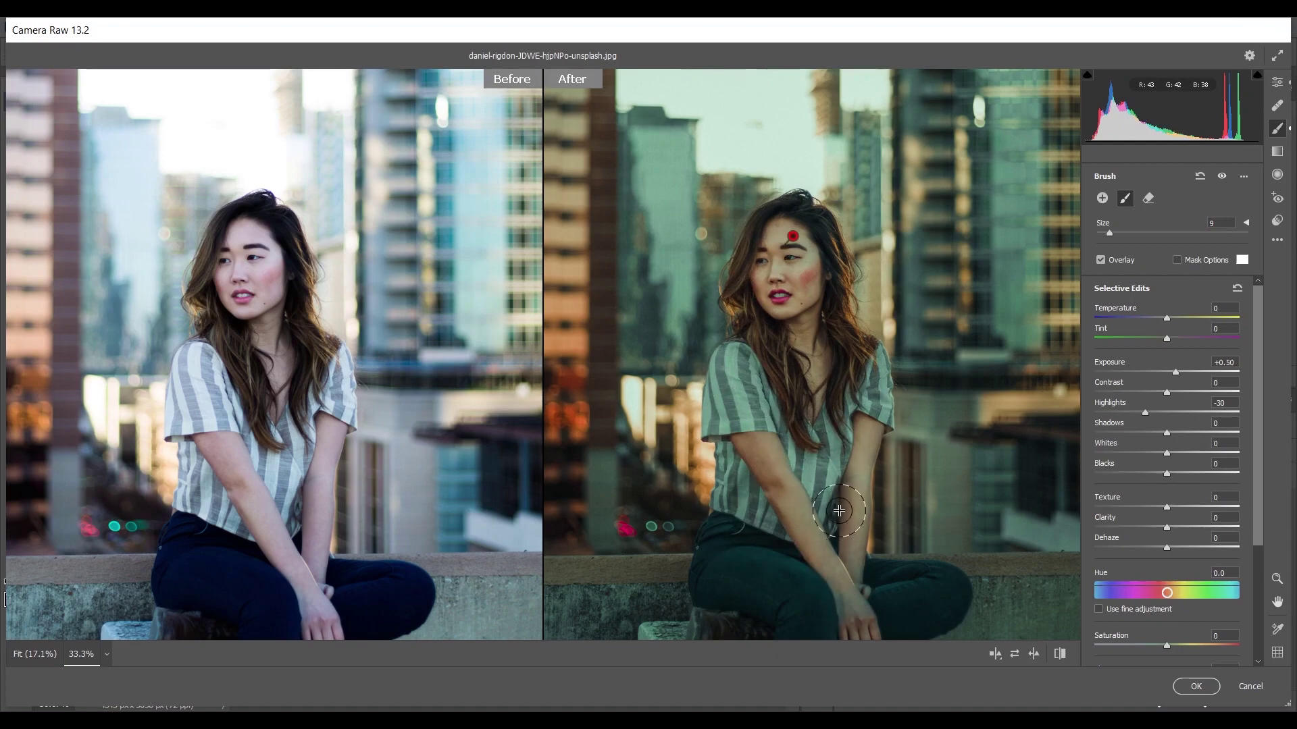
pyautogui.moveTo(824, 517); pyautogui.dragTo(798, 269)
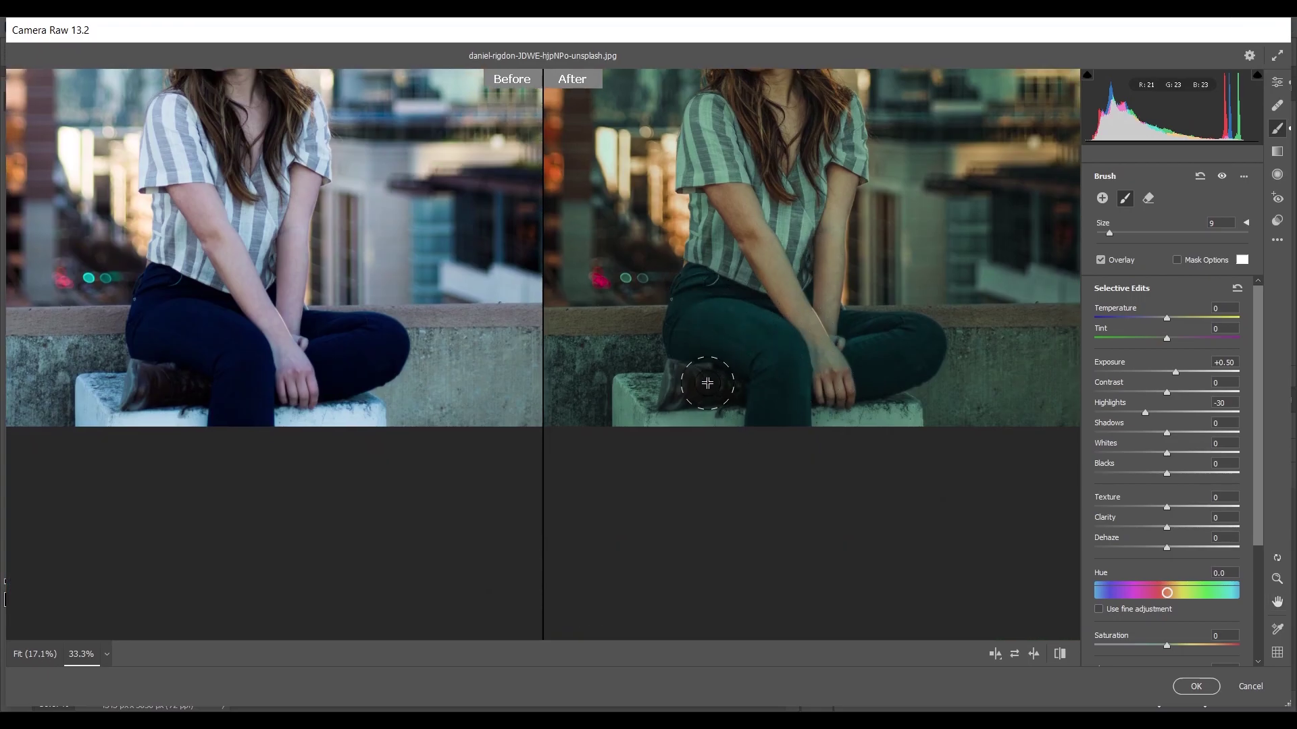
pyautogui.moveTo(838, 159); pyautogui.dragTo(714, 346)
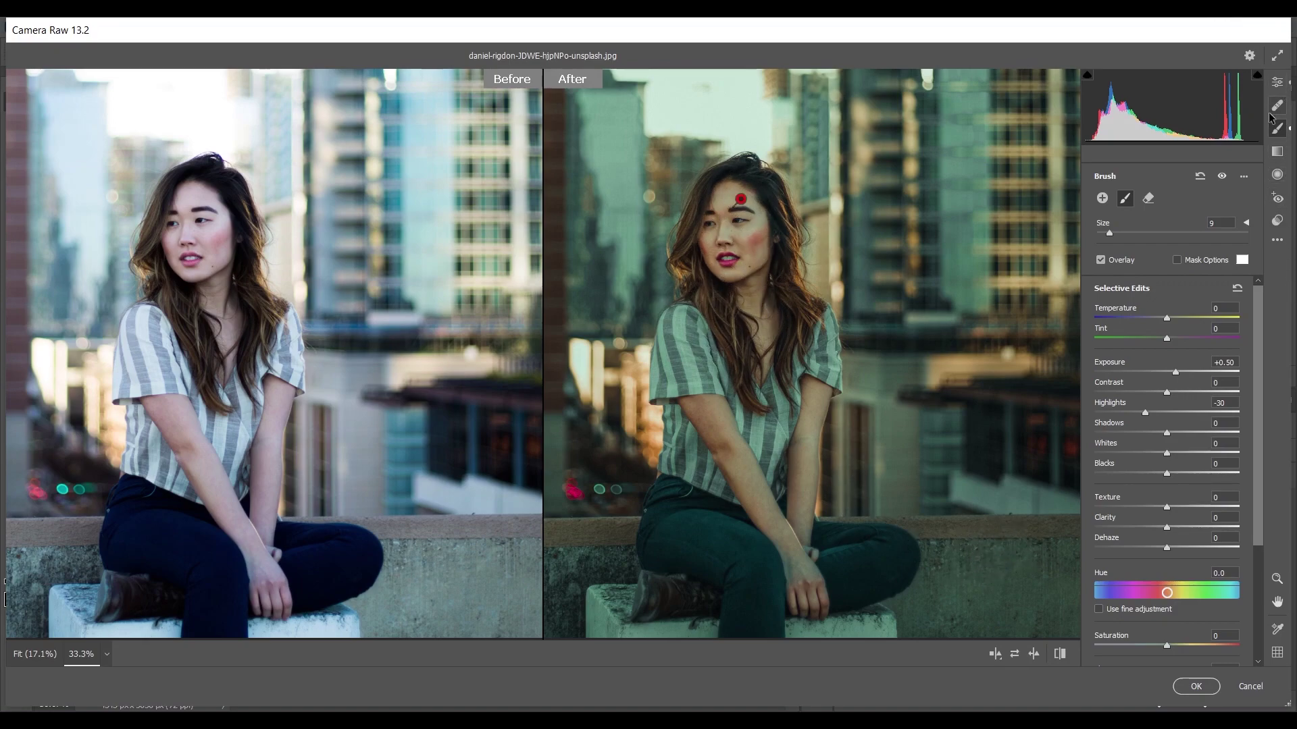
# Toggle the brush adjustments off and on to compare their effect on the skin
pyautogui.click(1221, 177)
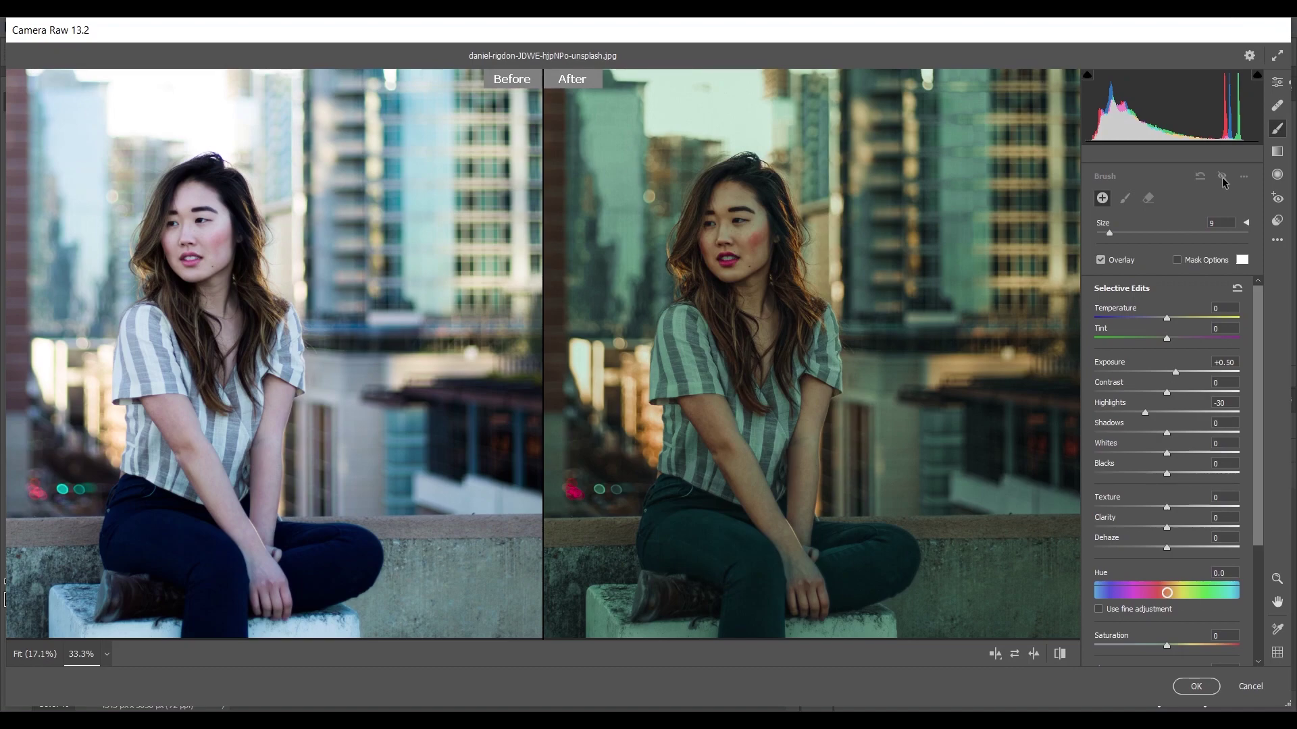
pyautogui.click(1221, 177)
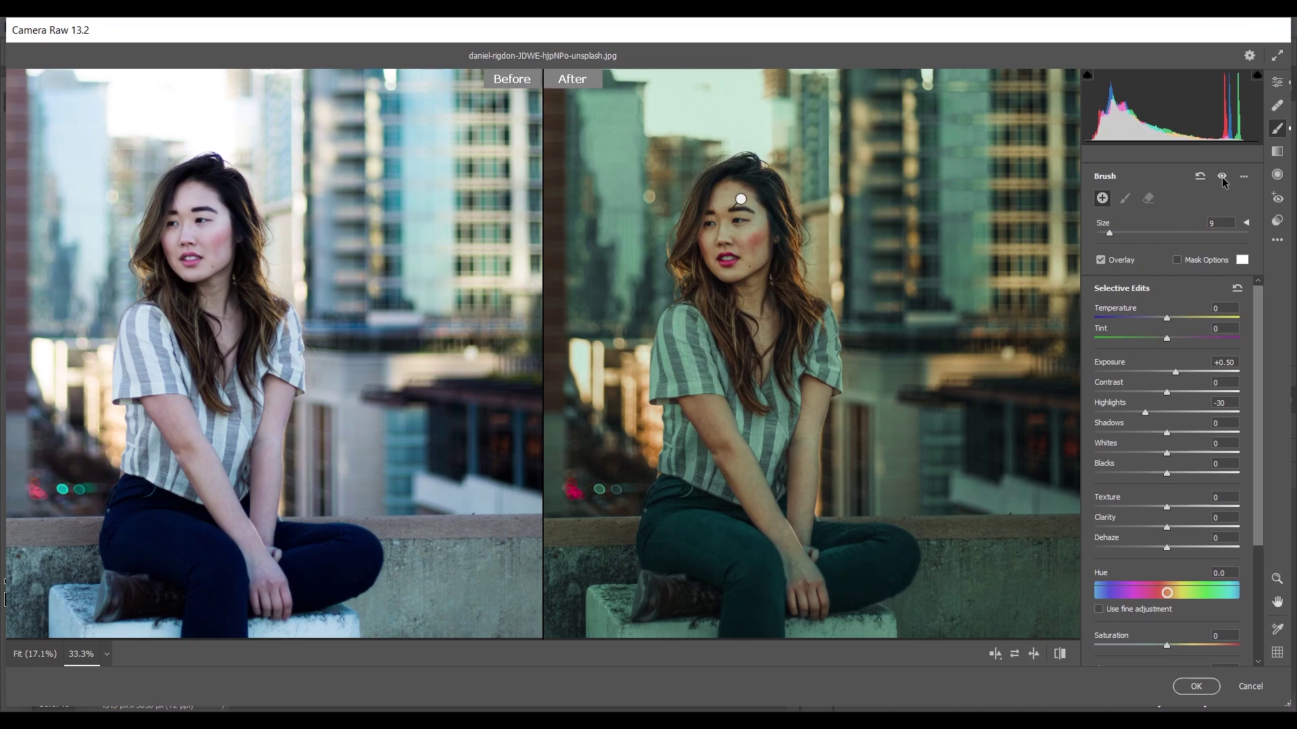
pyautogui.click(1222, 177)
pyautogui.click(1221, 177)
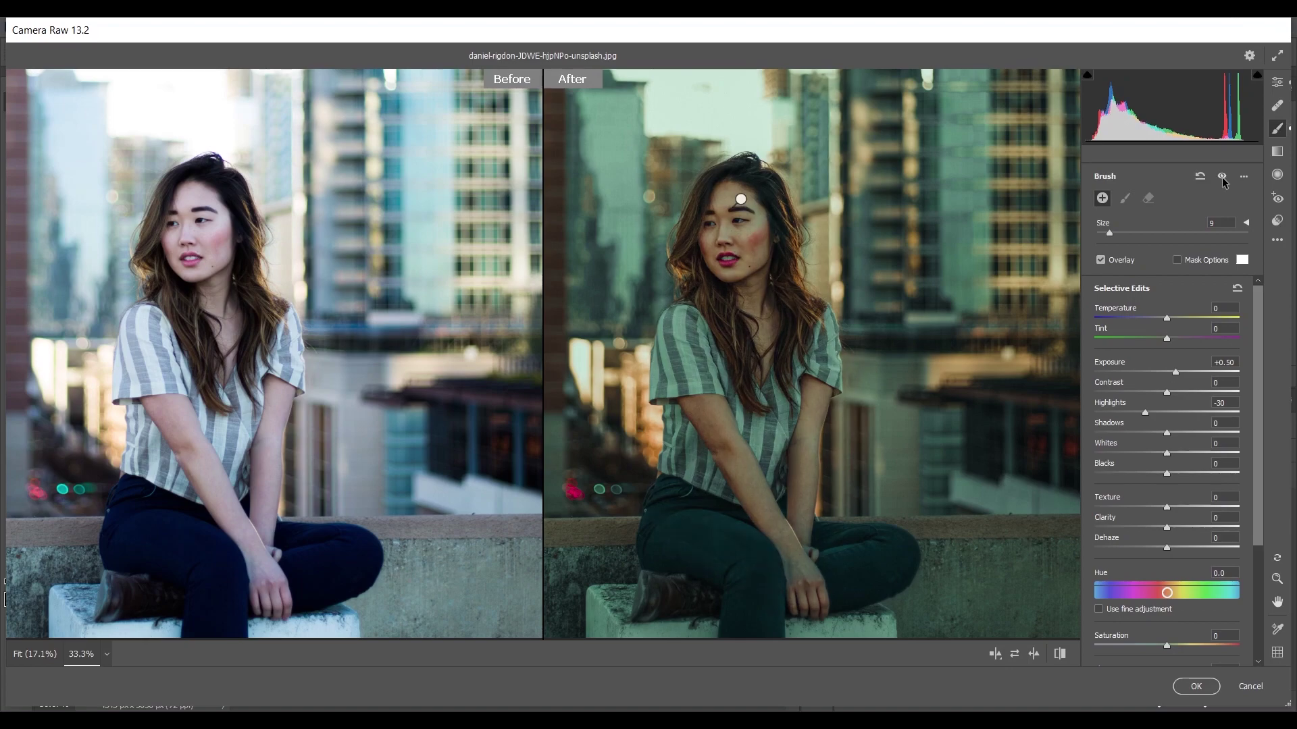
# Set the brush adjustment's highlights to -40 and exposure to +0.45, and apply the Camera Raw Filter
pyautogui.click(1135, 411)
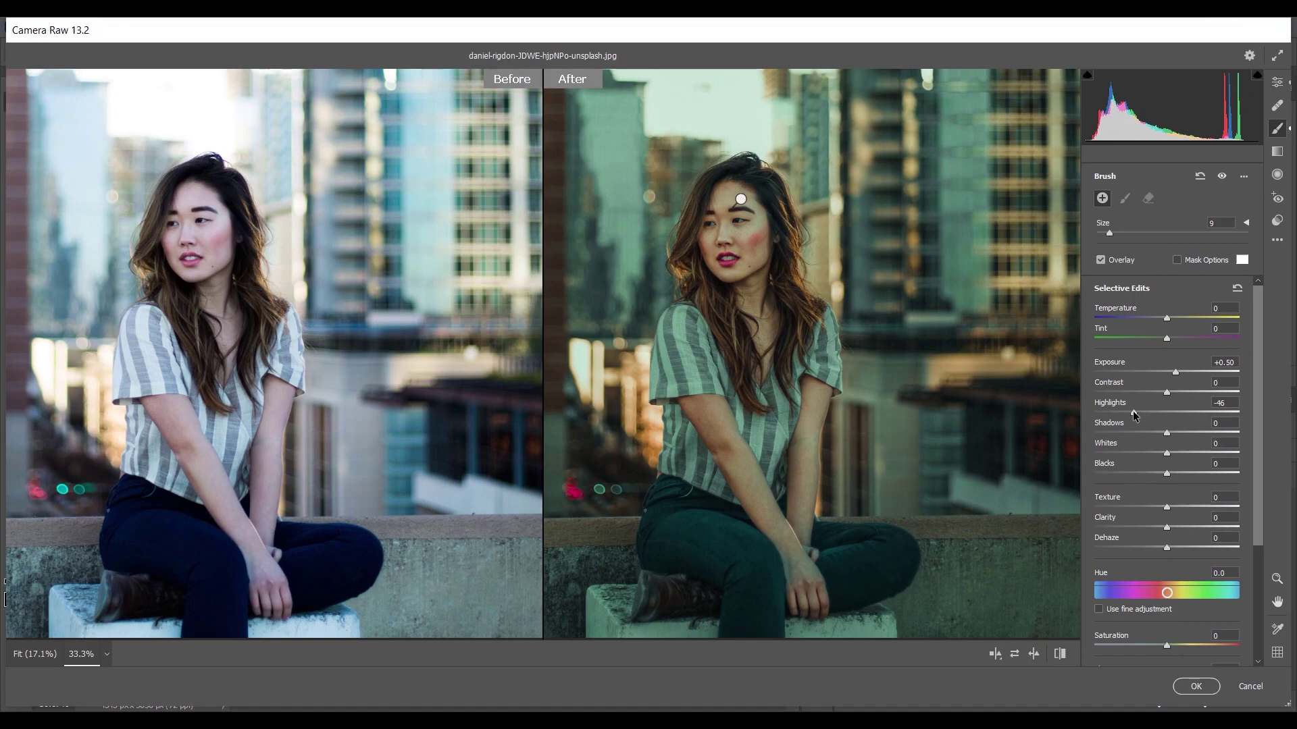
pyautogui.click(957, 358)
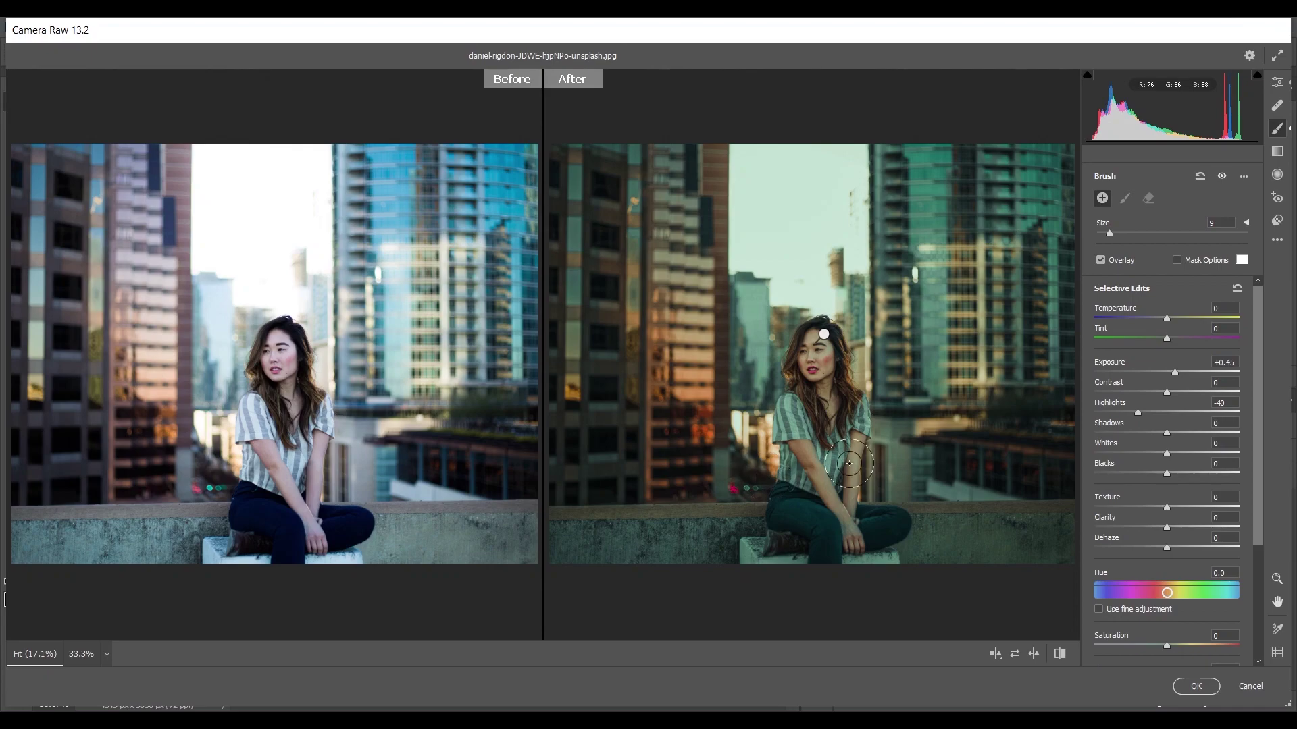
pyautogui.moveTo(824, 336)
pyautogui.click(1195, 686)
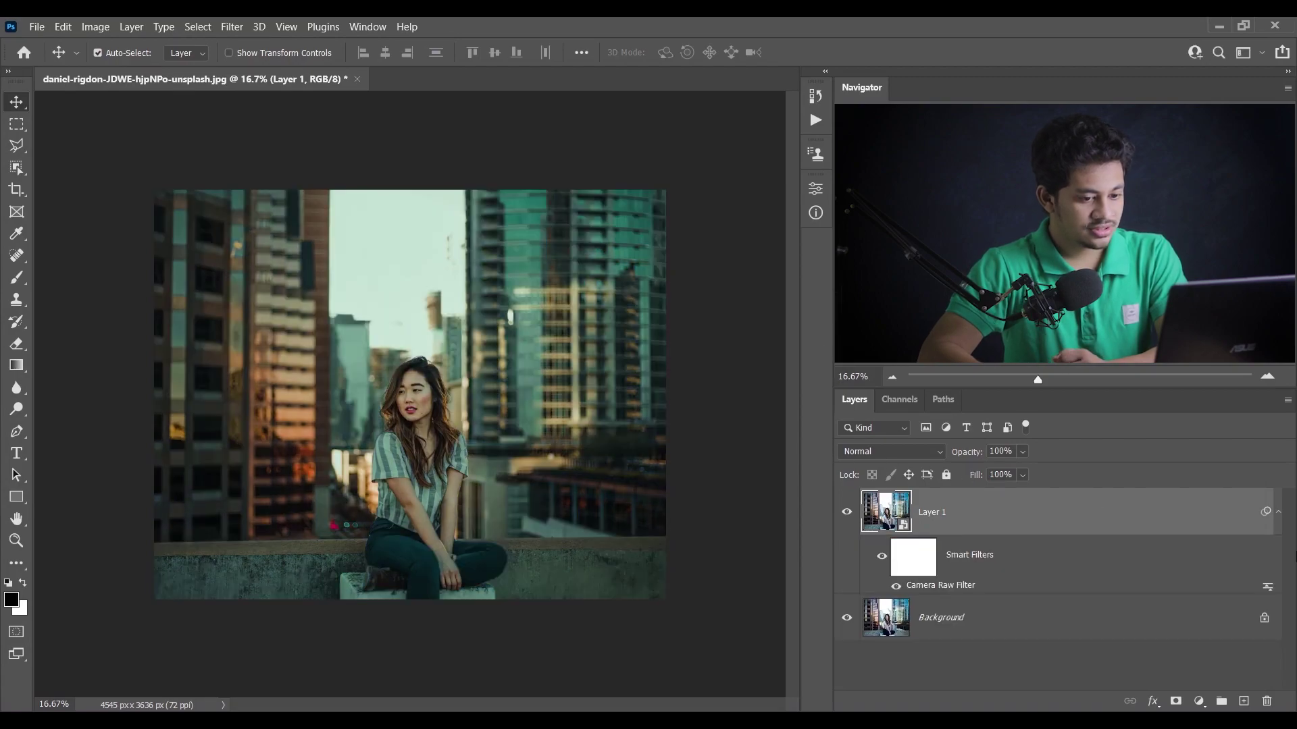
# Collapse Layer 1's smart filters and toggle the layer's visibility to compare the graded photo with the original up close
pyautogui.click(1279, 511)
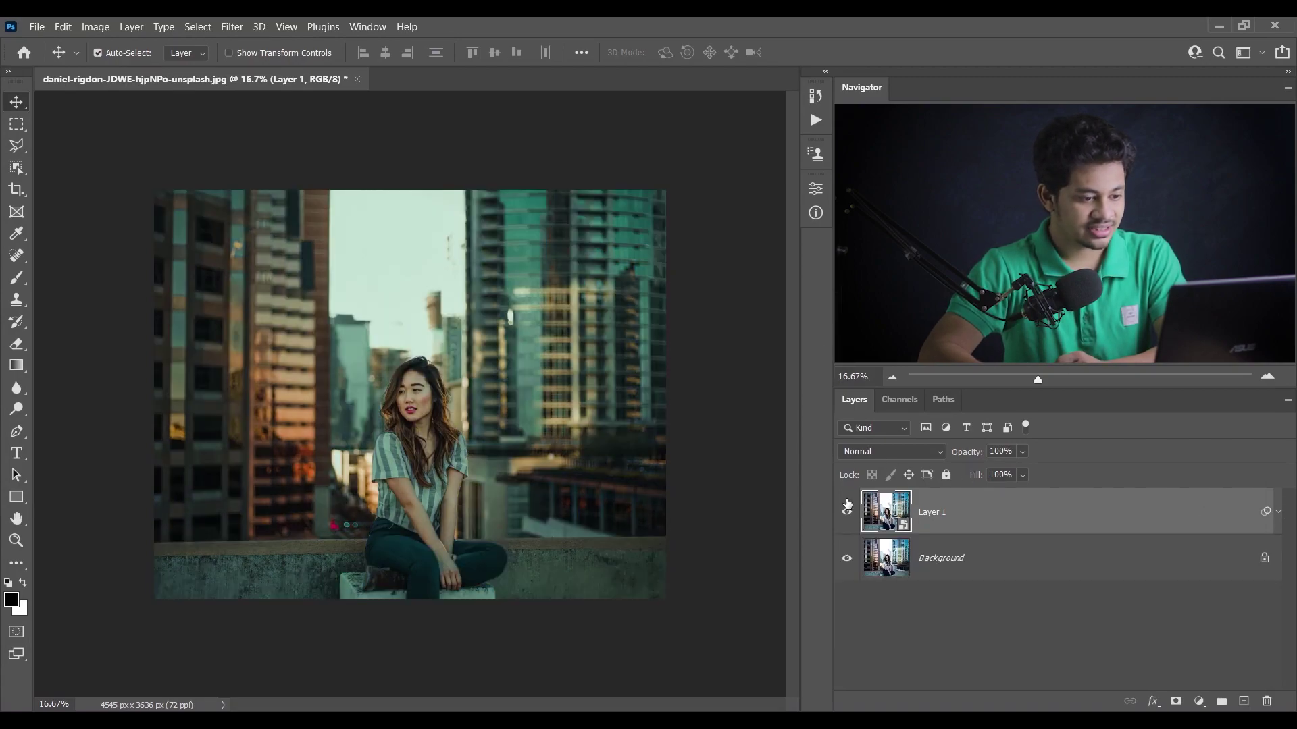
pyautogui.click(846, 515)
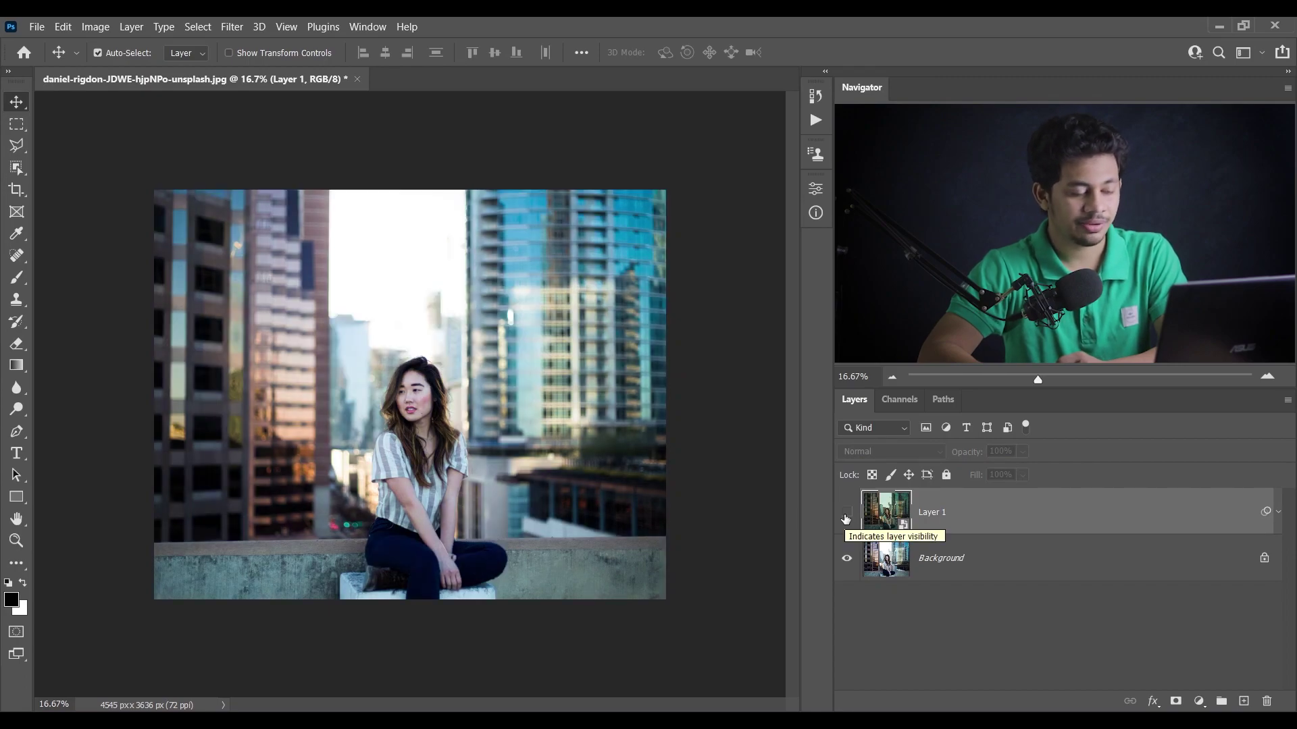
pyautogui.click(846, 515)
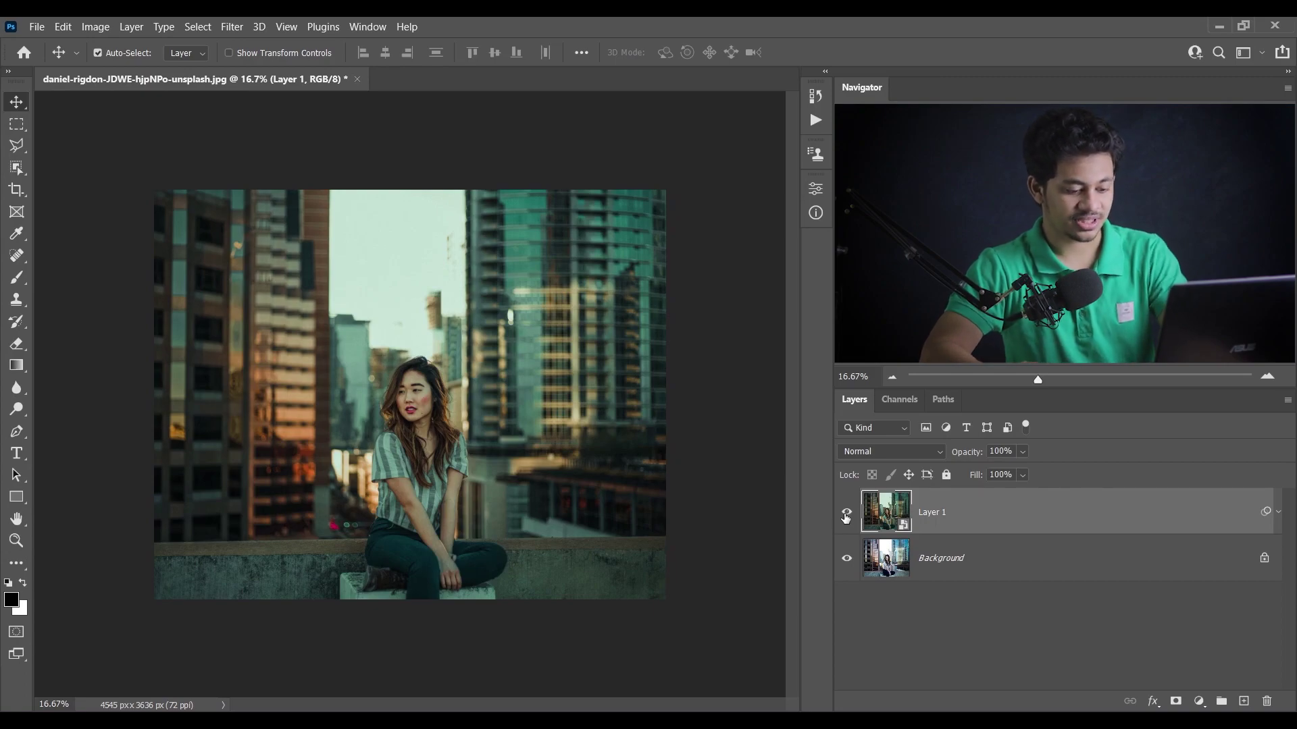
pyautogui.hotkey('ctrl', '+')
pyautogui.click(846, 516)
pyautogui.click(845, 516)
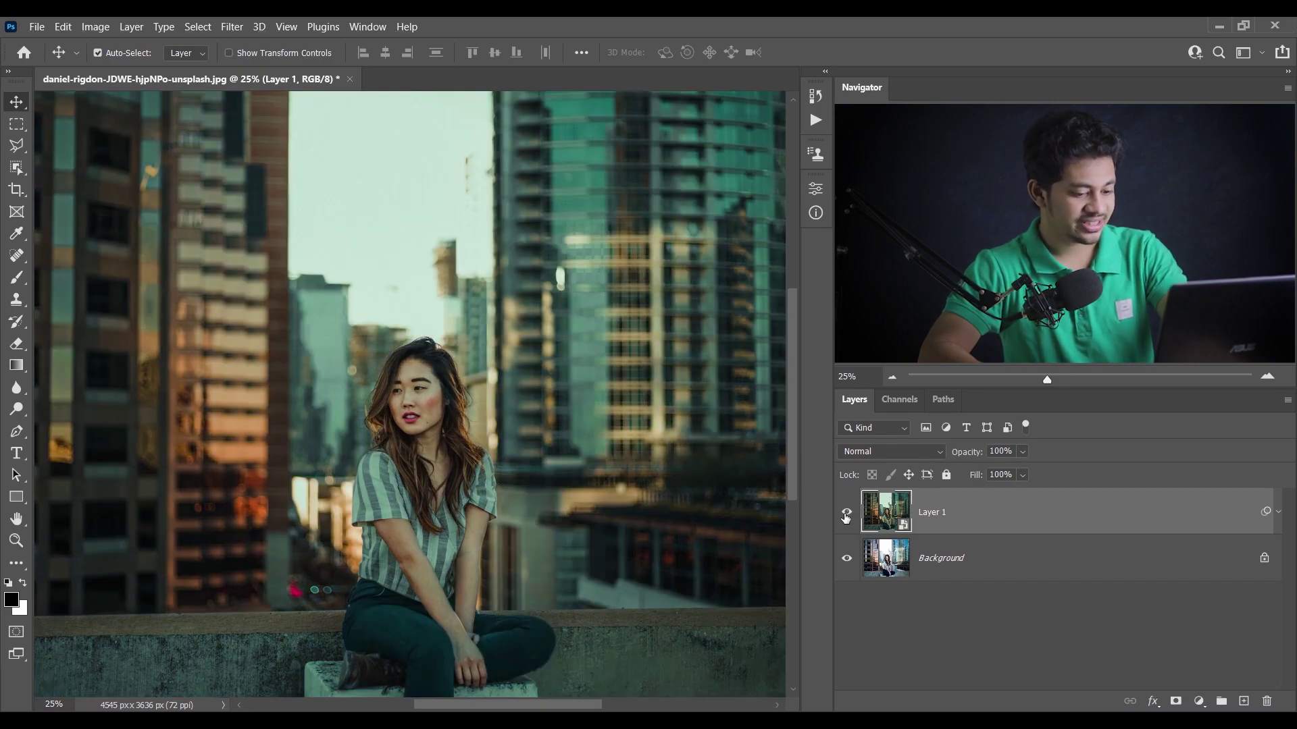
pyautogui.hotkey('ctrl', '+')
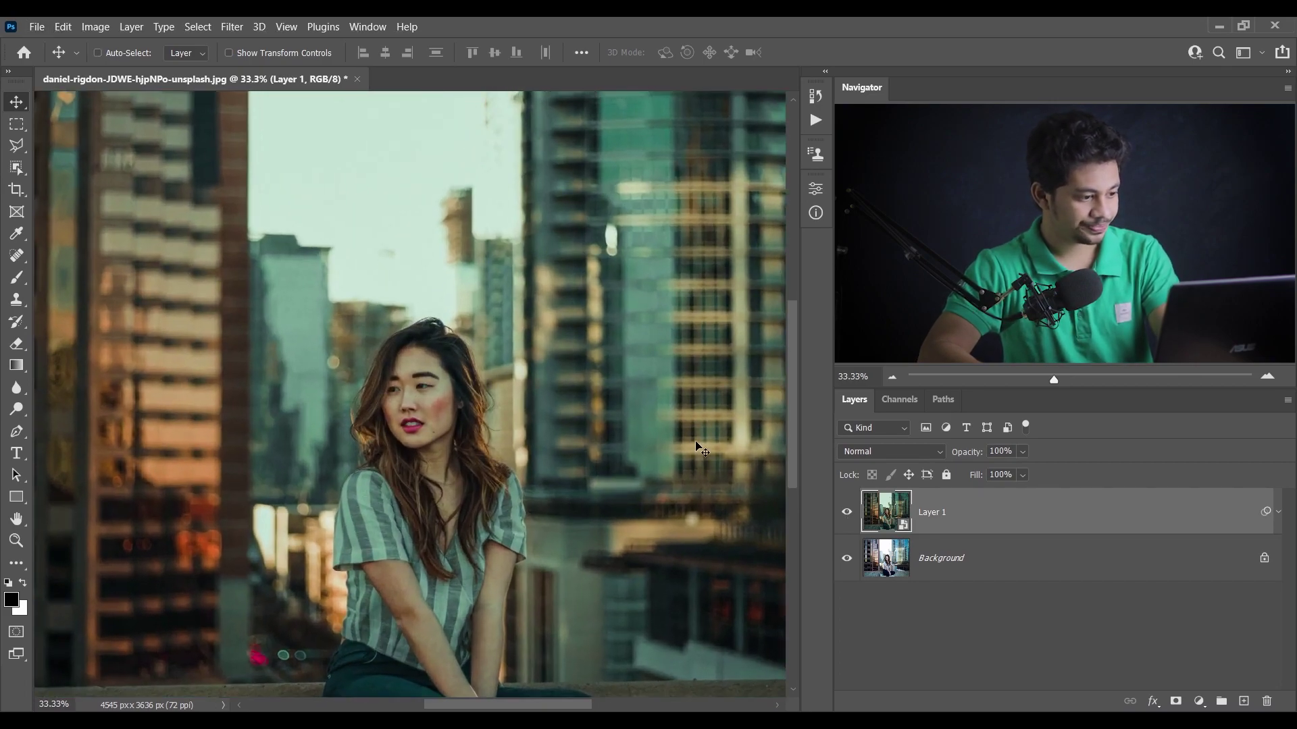
pyautogui.scroll(-2, 533, 489)
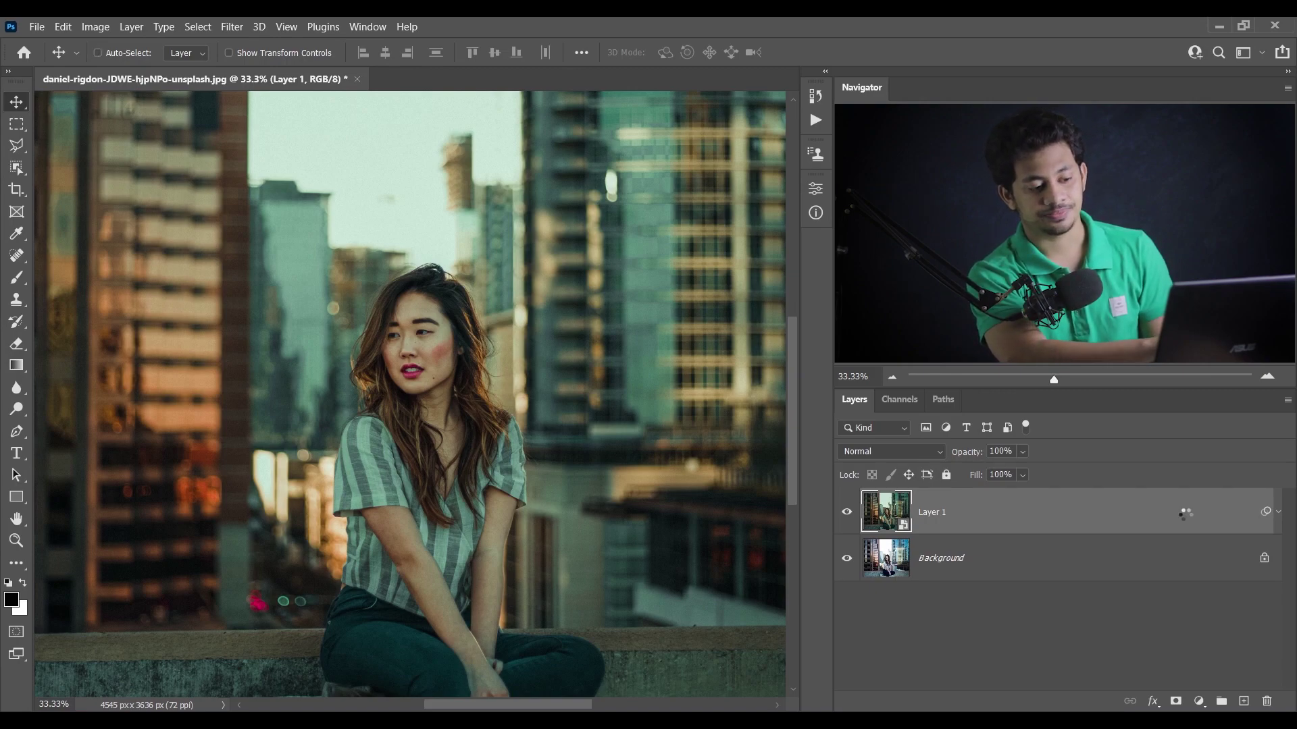
# Stamp all visible layers into a new layer on top and run the Smooth Skin action on it
pyautogui.hotkey('ctrl', 'shift', 'alt', 'n')
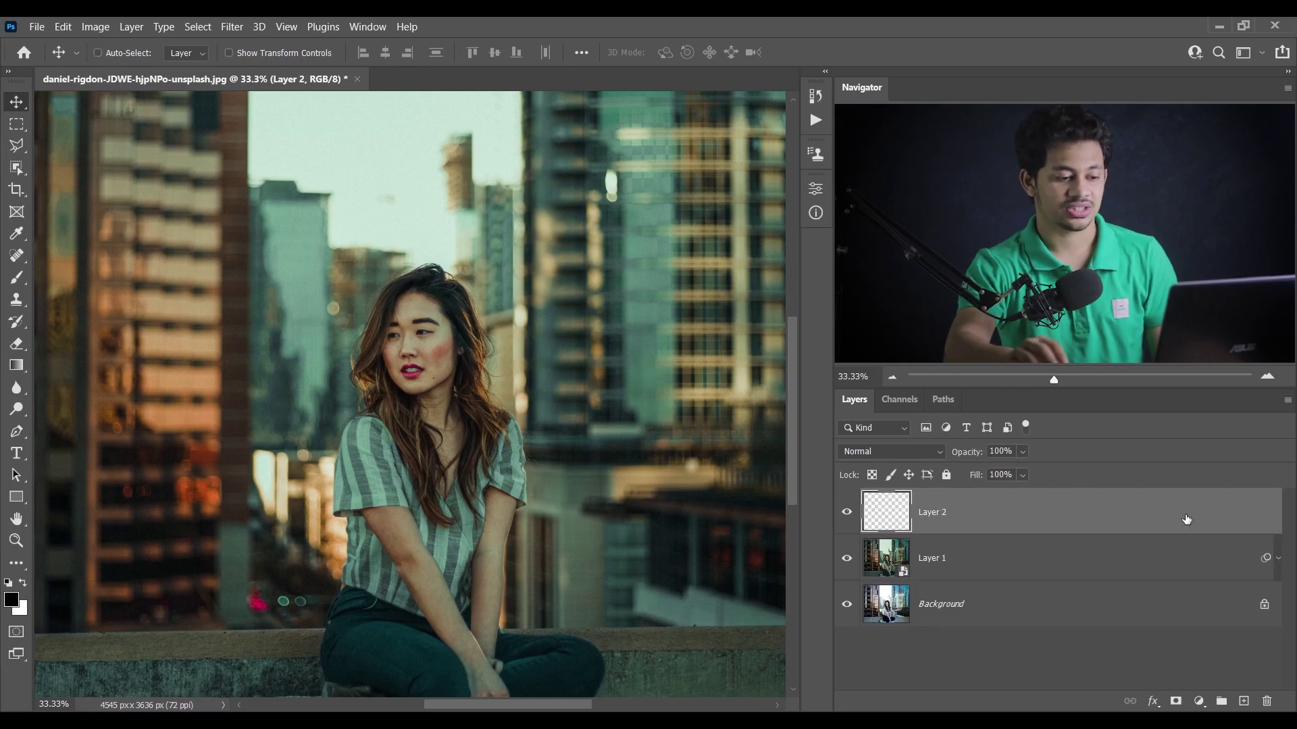
pyautogui.hotkey('ctrl', 'shift', 'alt', 'e')
pyautogui.click(815, 123)
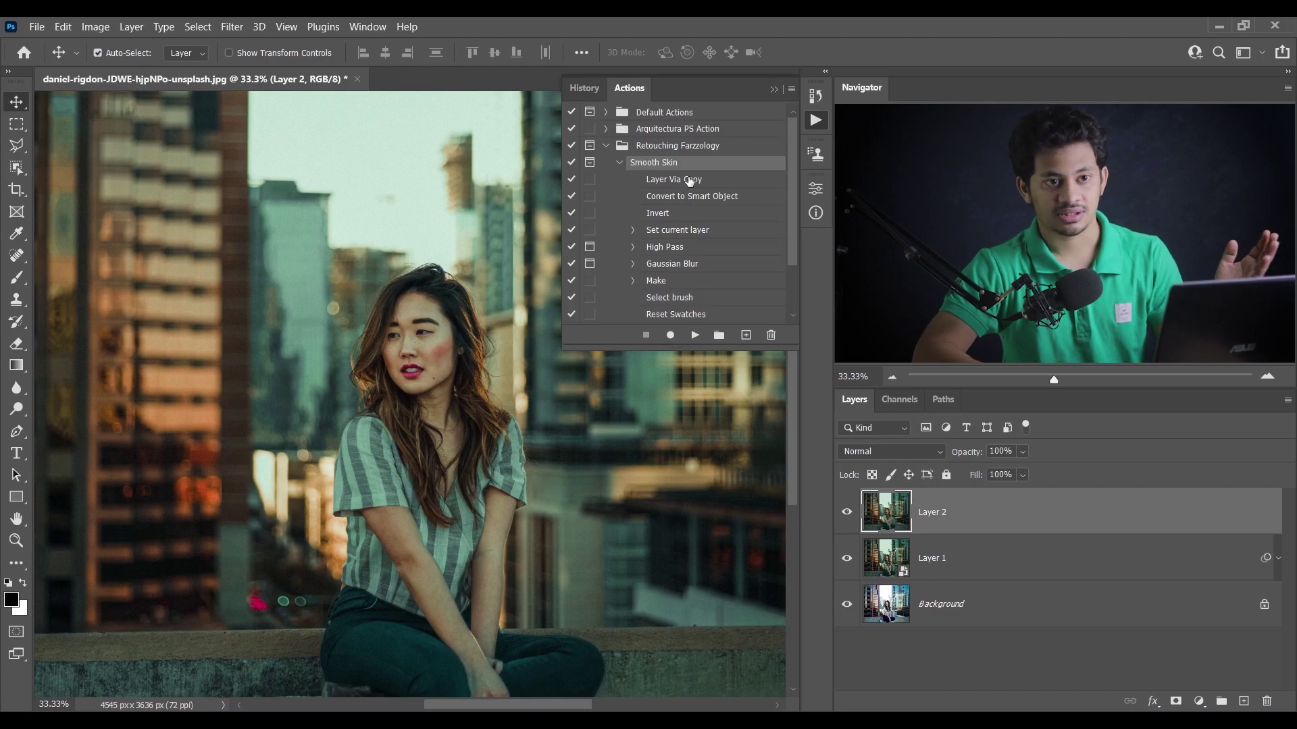
pyautogui.click(695, 335)
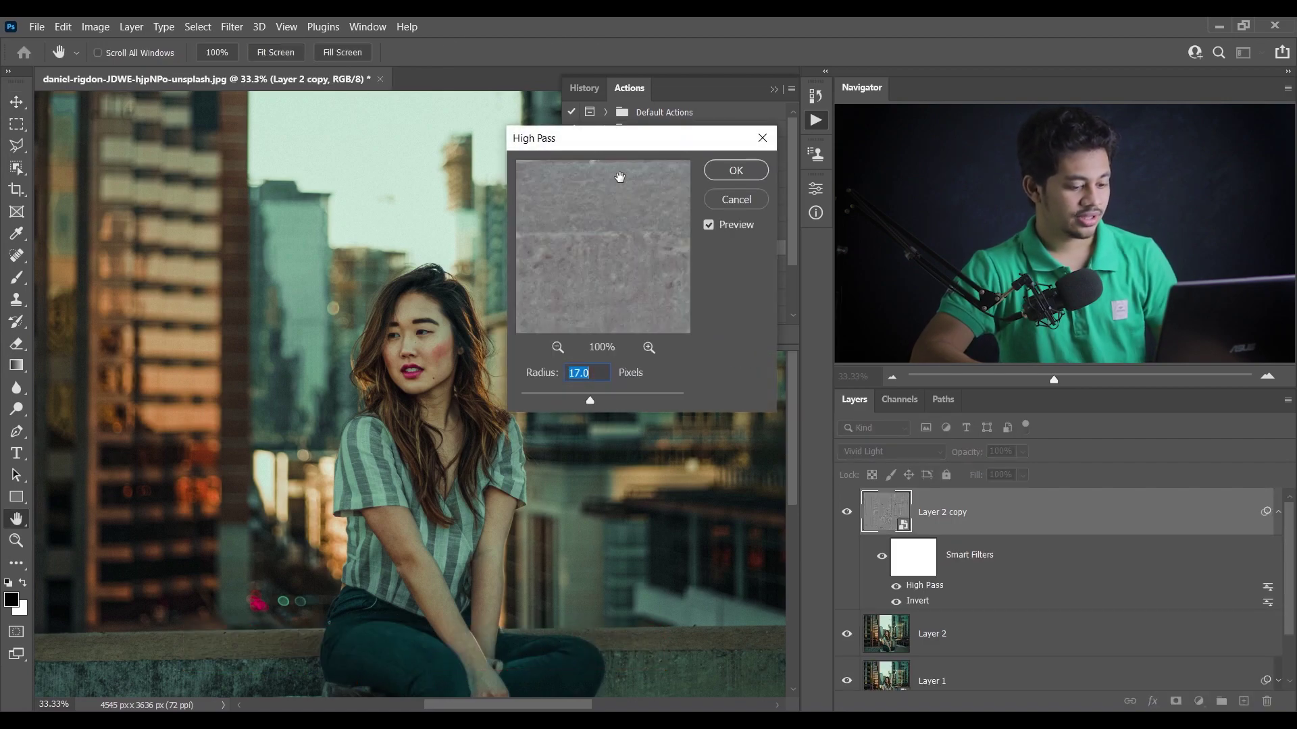
# Set the action's High Pass radius to 7 pixels and accept the Gaussian Blur radius of 4.5 pixels
pyautogui.hotkey('ctrl', '+')
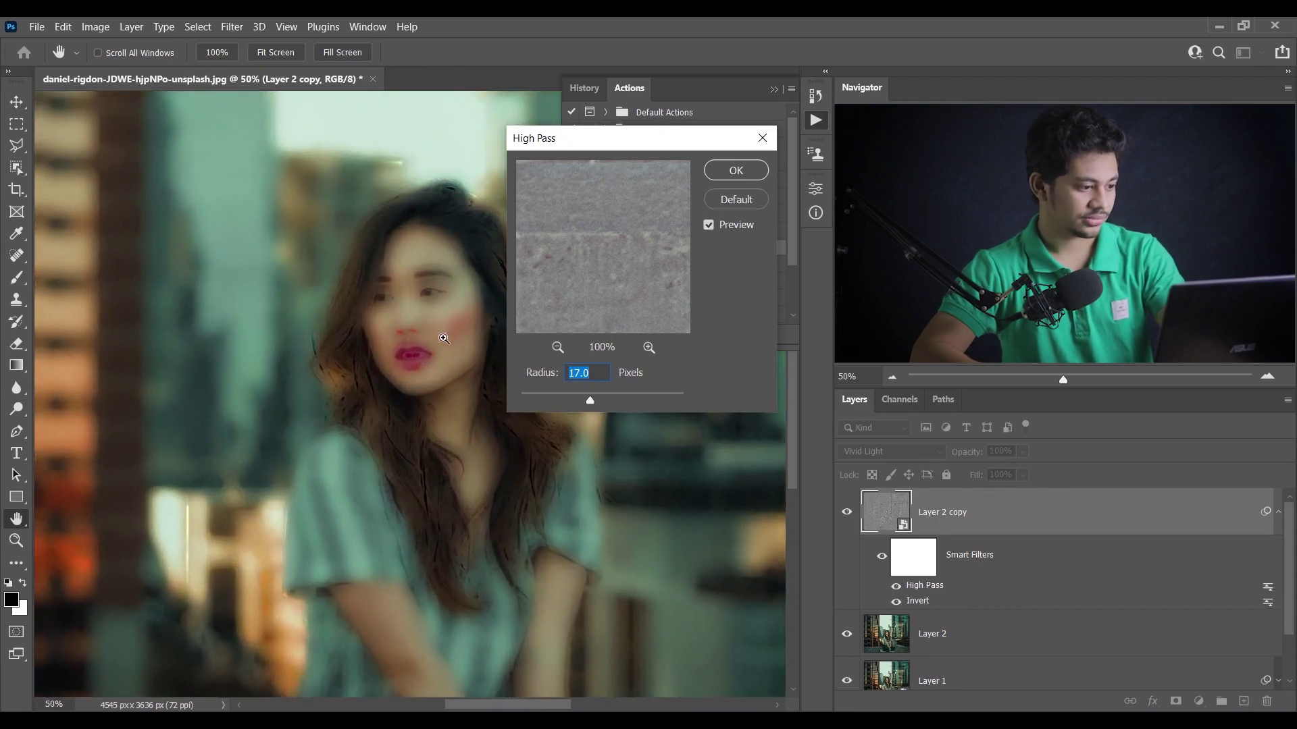
pyautogui.hotkey('ctrl', '+')
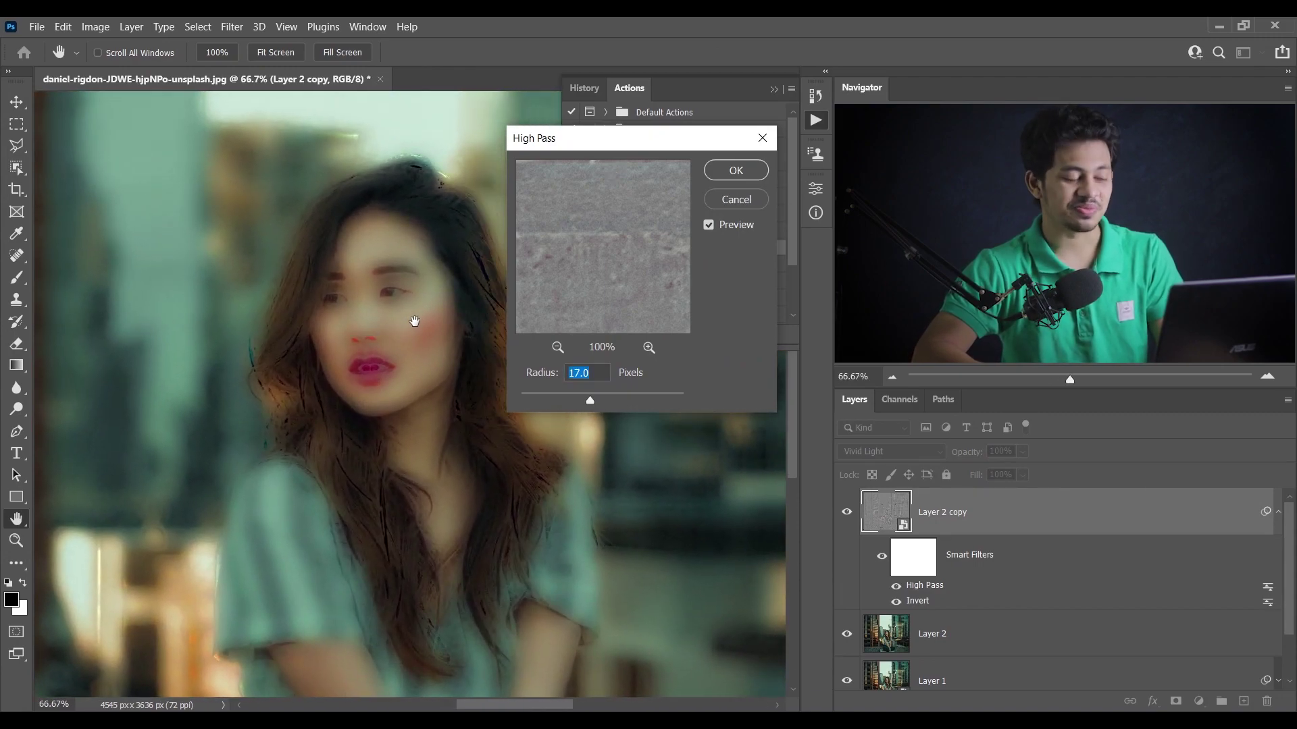
pyautogui.write('7')
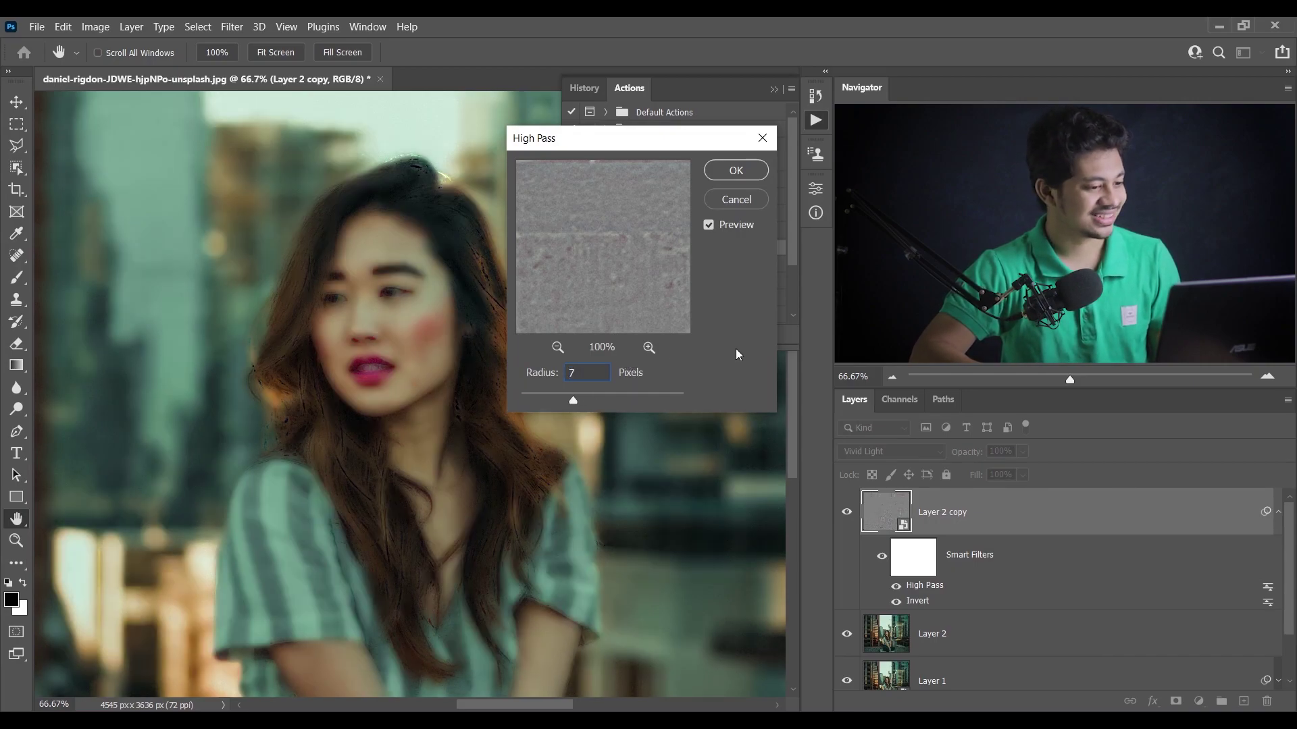
pyautogui.click(721, 176)
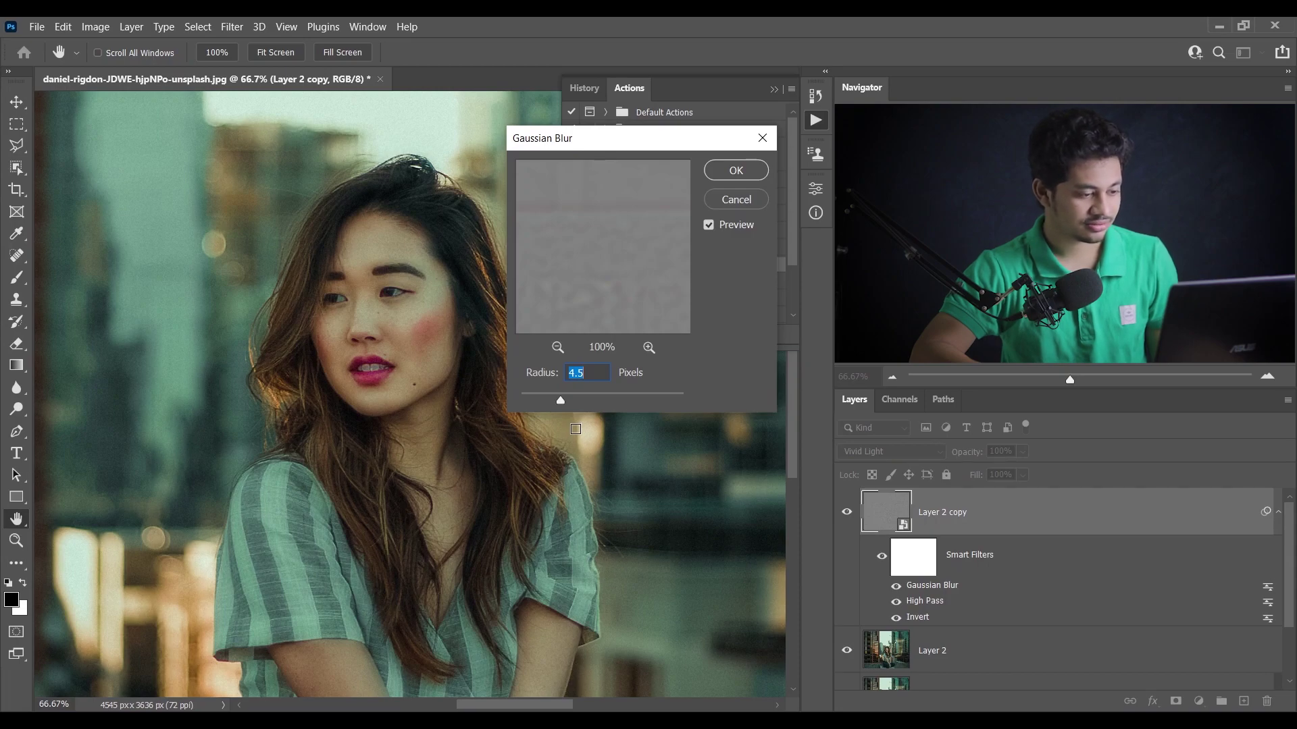
pyautogui.click(719, 176)
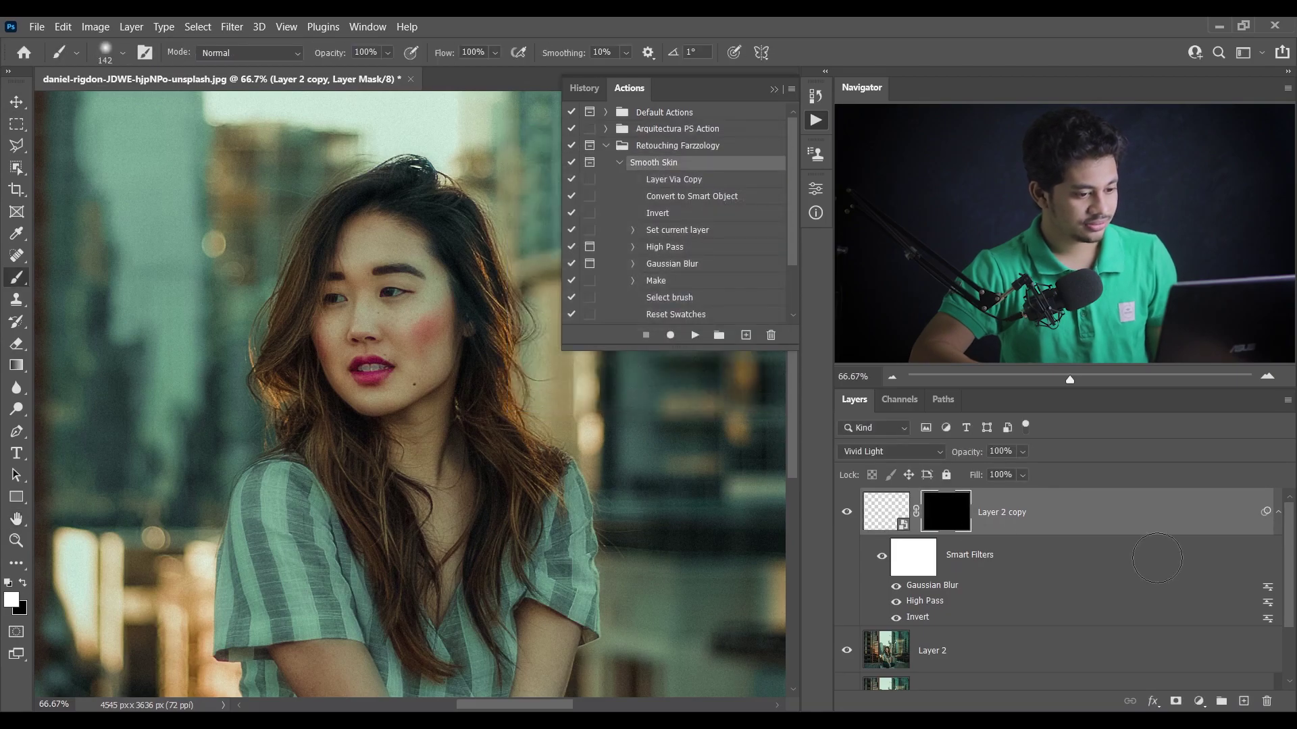
# Paint white on the Layer 2 copy mask over the face and neck to smooth the skin, resizing the brush to fit
pyautogui.hotkey('ctrl', '1')
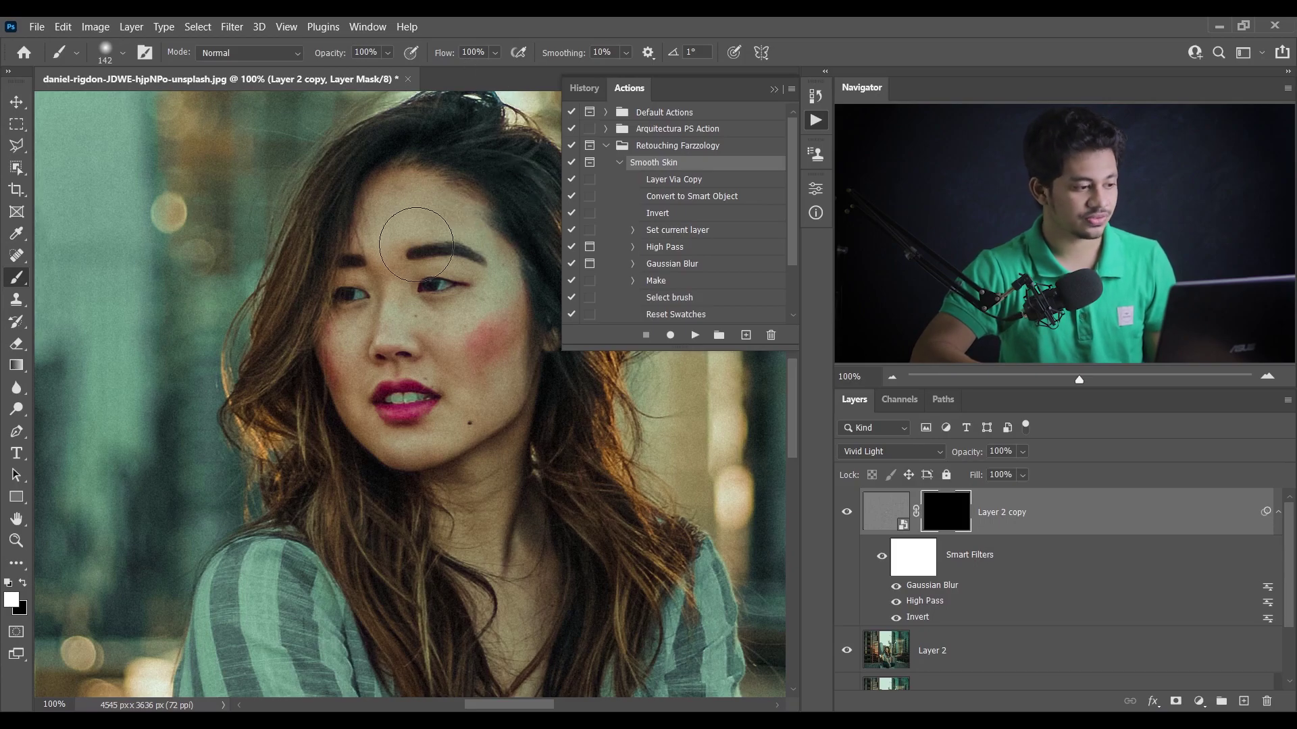
pyautogui.moveTo(432, 243); pyautogui.dragTo(402, 243)
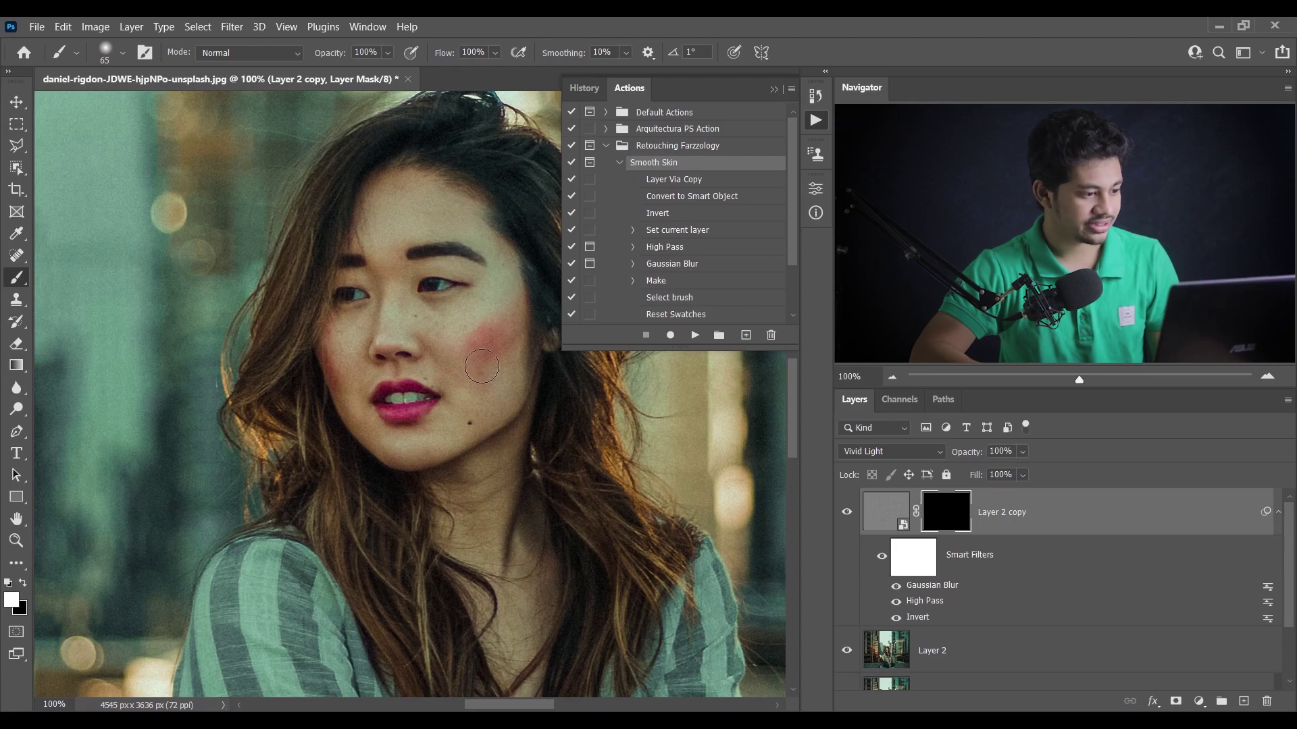
pyautogui.moveTo(478, 353)
pyautogui.mouseDown()
pyautogui.moveTo(498, 353)
pyautogui.moveTo(475, 351)
pyautogui.mouseUp()
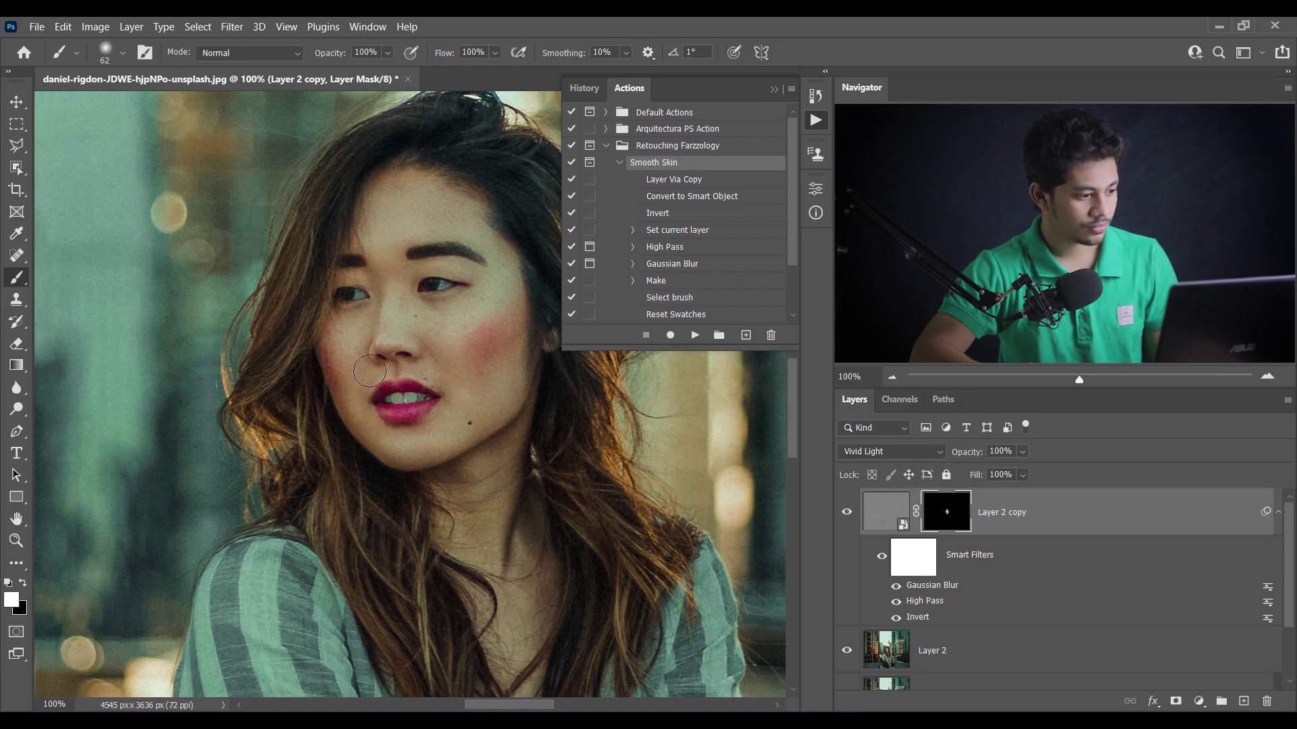
pyautogui.scroll(-2, 503, 473)
pyautogui.moveTo(500, 476); pyautogui.dragTo(521, 476)
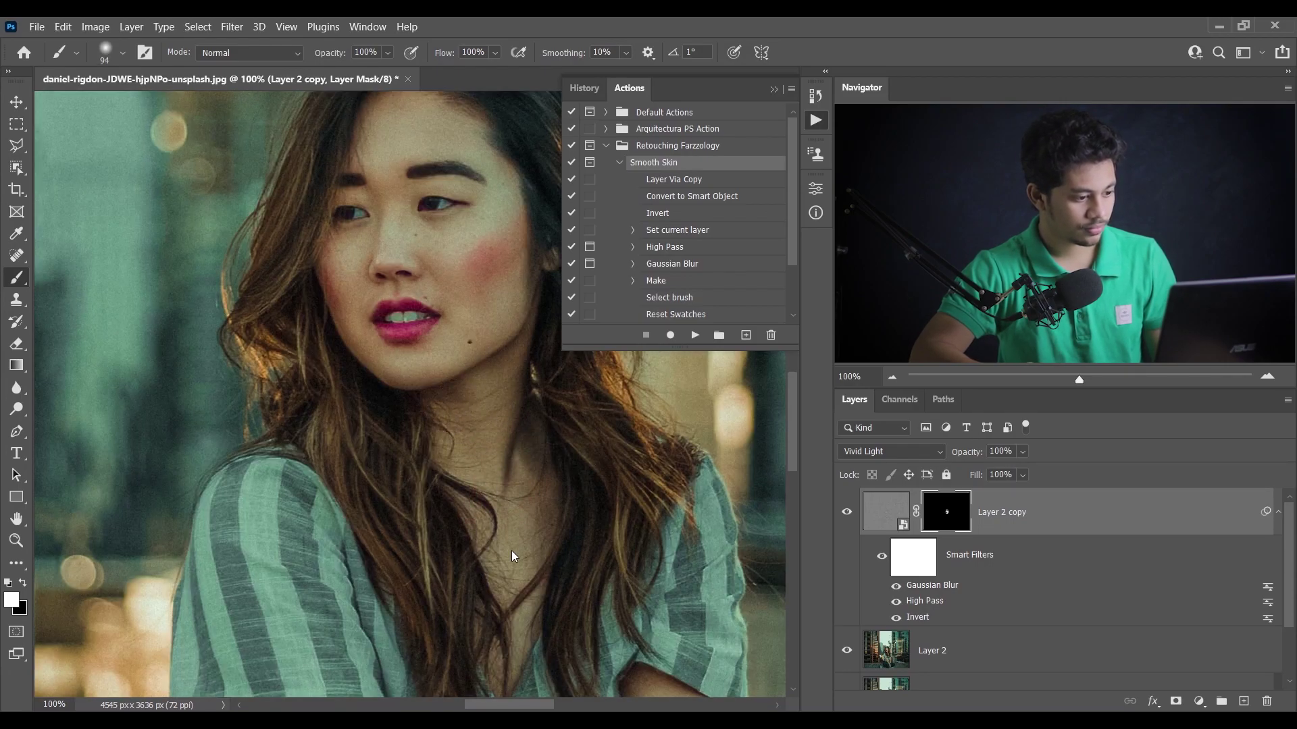
# Smooth the skin of both arms and the hand by painting white on the Layer 2 copy mask
pyautogui.scroll(-2, 504, 405)
pyautogui.scroll(-3, 405, 405)
pyautogui.moveTo(310, 341); pyautogui.dragTo(342, 342)
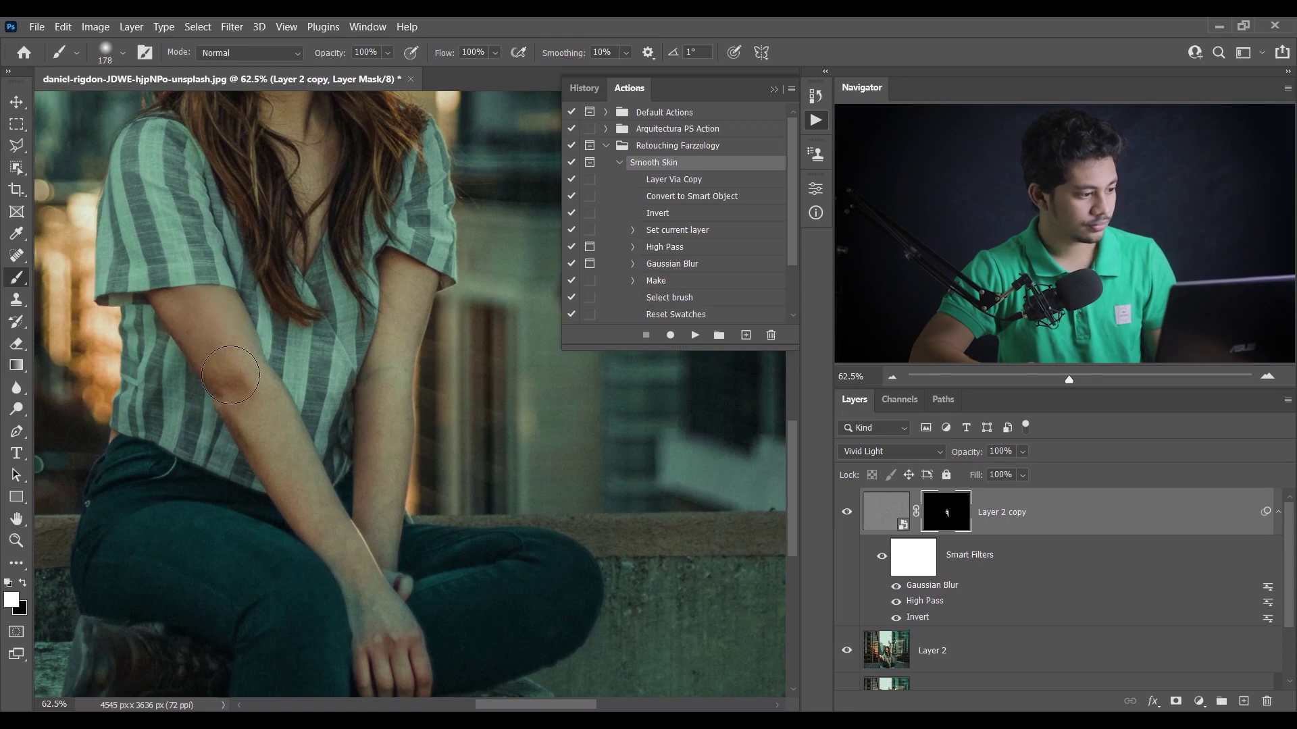
pyautogui.moveTo(374, 622)
pyautogui.mouseDown()
pyautogui.moveTo(396, 414)
pyautogui.moveTo(384, 414)
pyautogui.mouseUp()
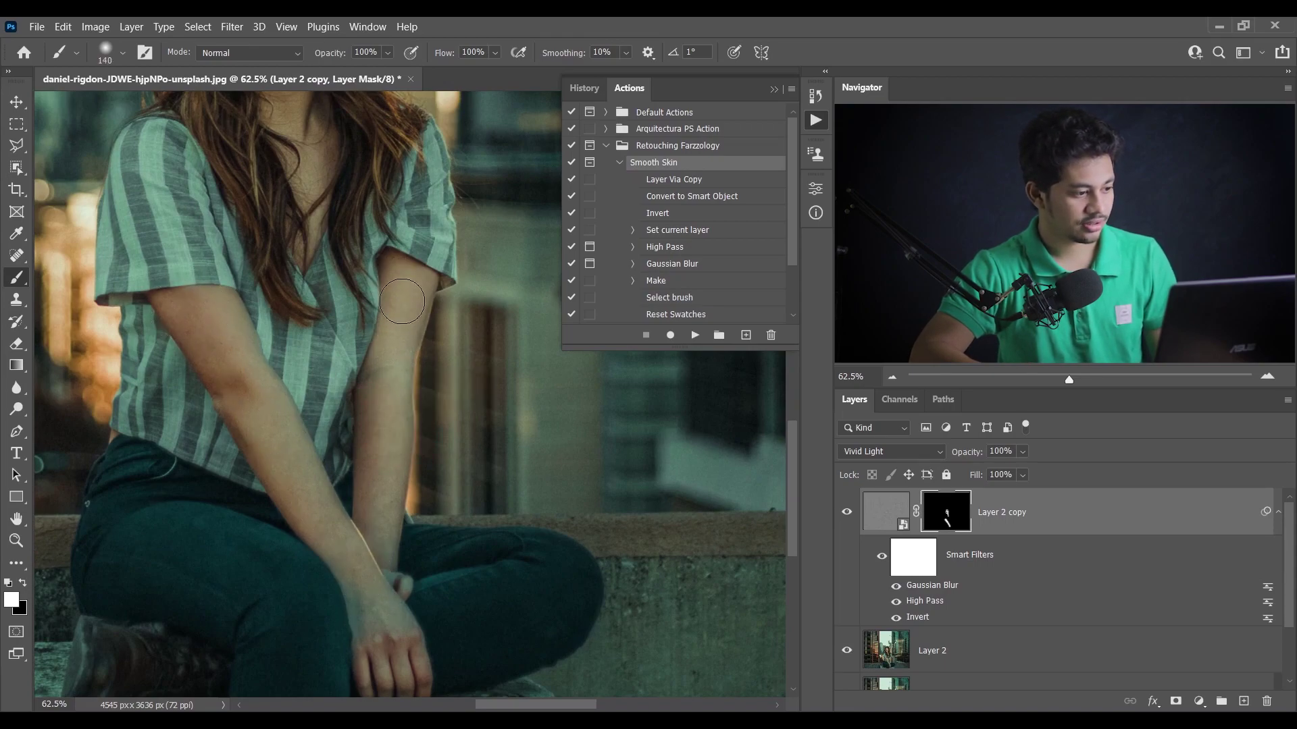
pyautogui.moveTo(389, 462); pyautogui.dragTo(377, 349)
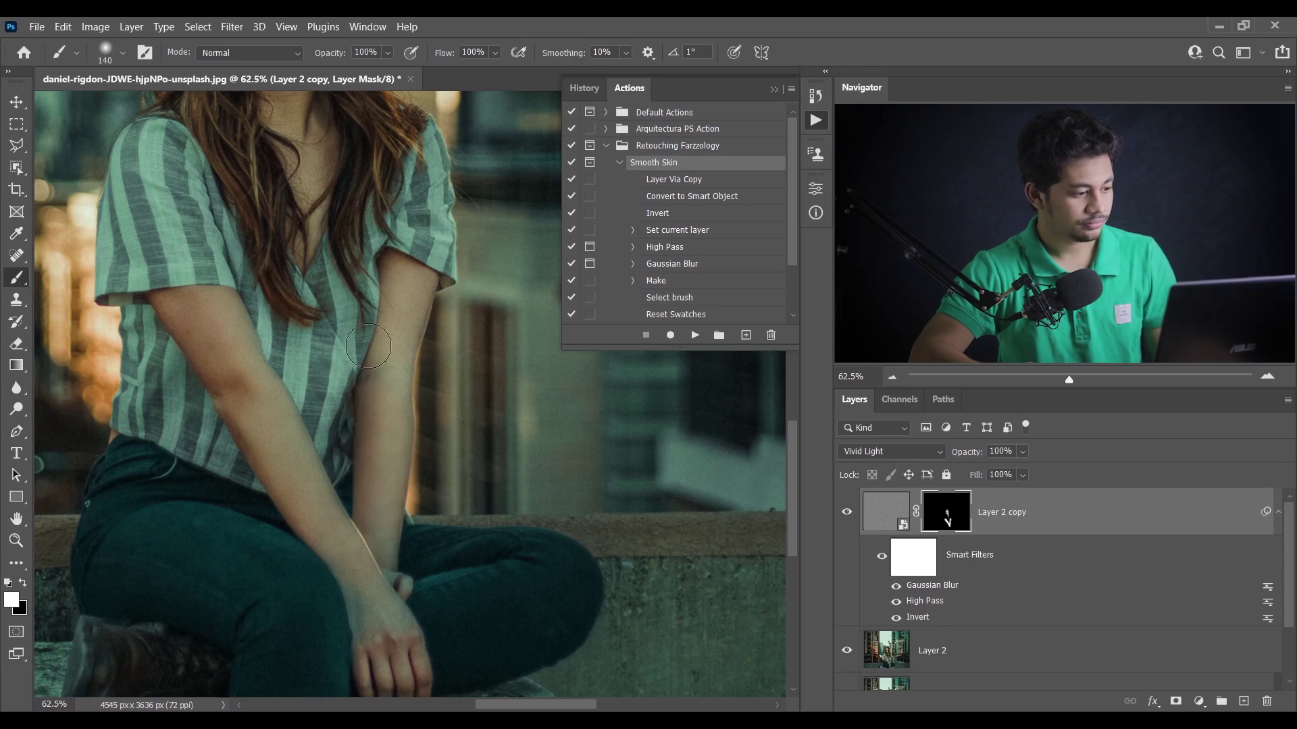
pyautogui.scroll(-3, 377, 349)
pyautogui.scroll(6, 303, 223)
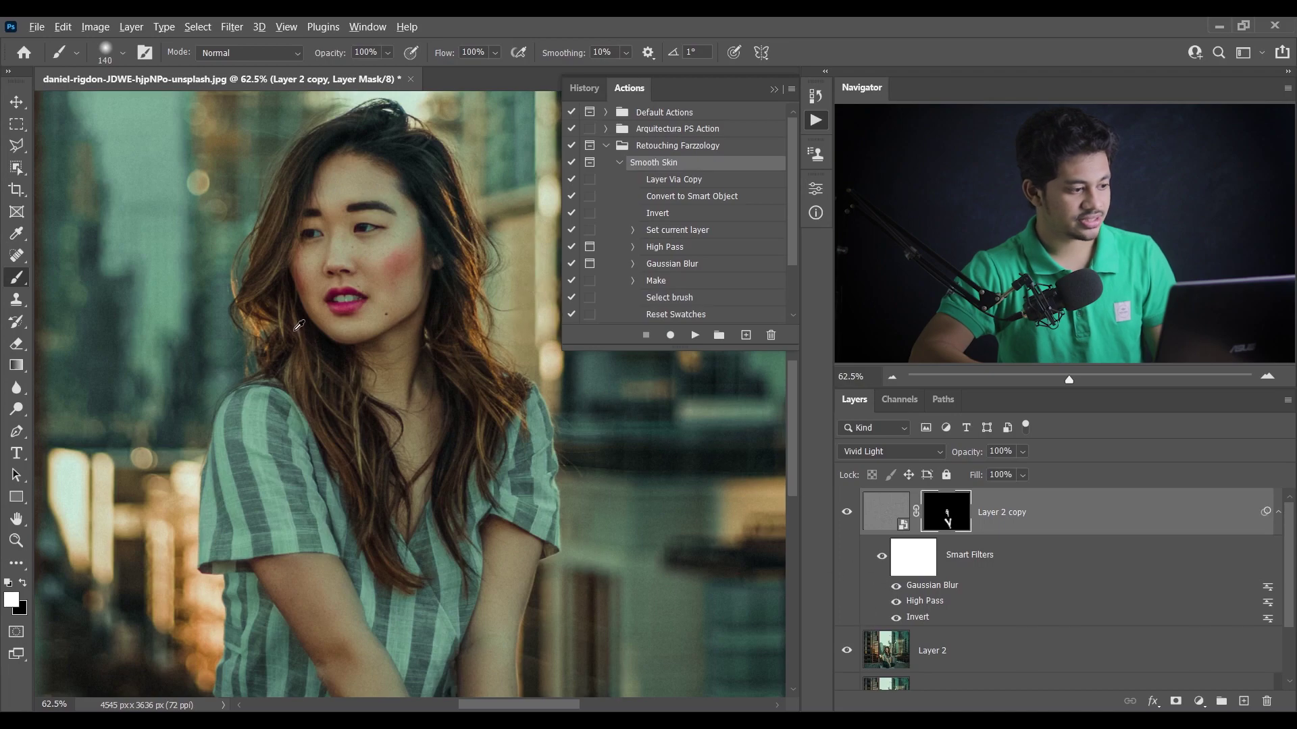
# Toggle the visibility of Layer 2 copy to compare the woman's skin before and after smoothing
pyautogui.scroll(2, 299, 325)
pyautogui.click(846, 518)
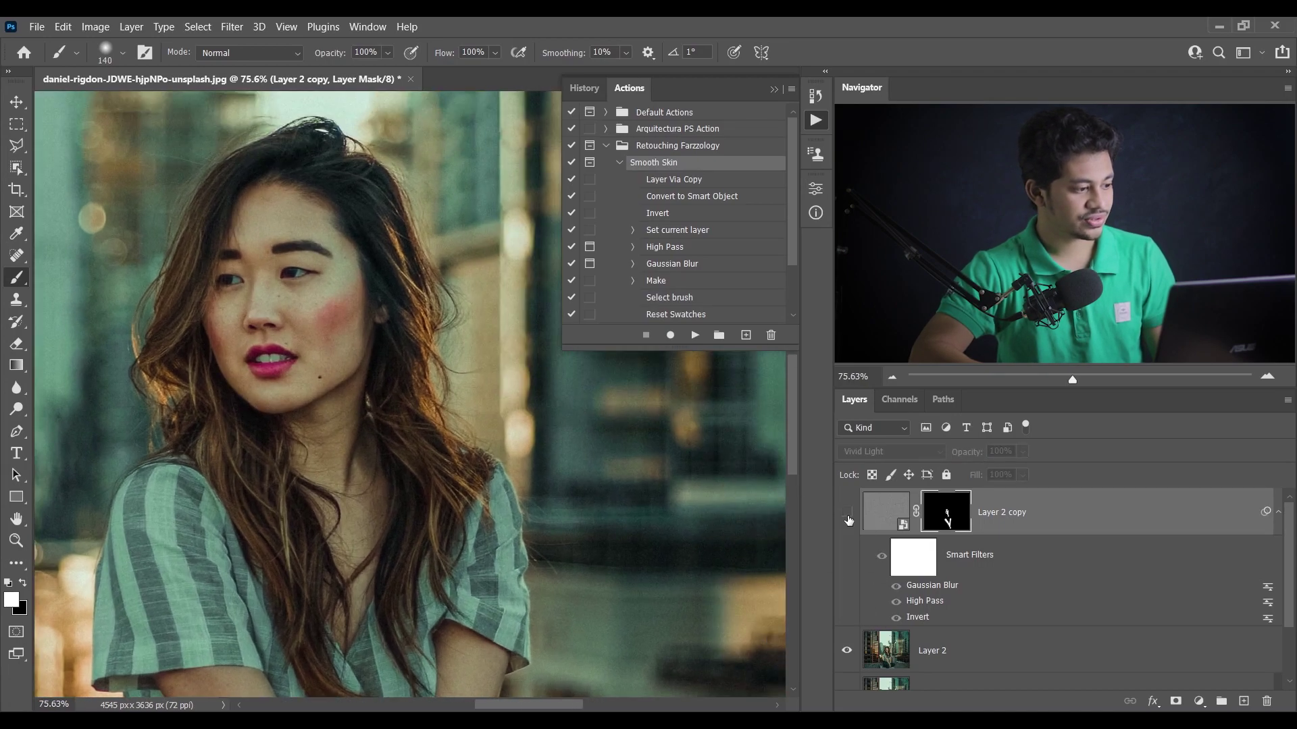
pyautogui.click(849, 518)
pyautogui.click(848, 519)
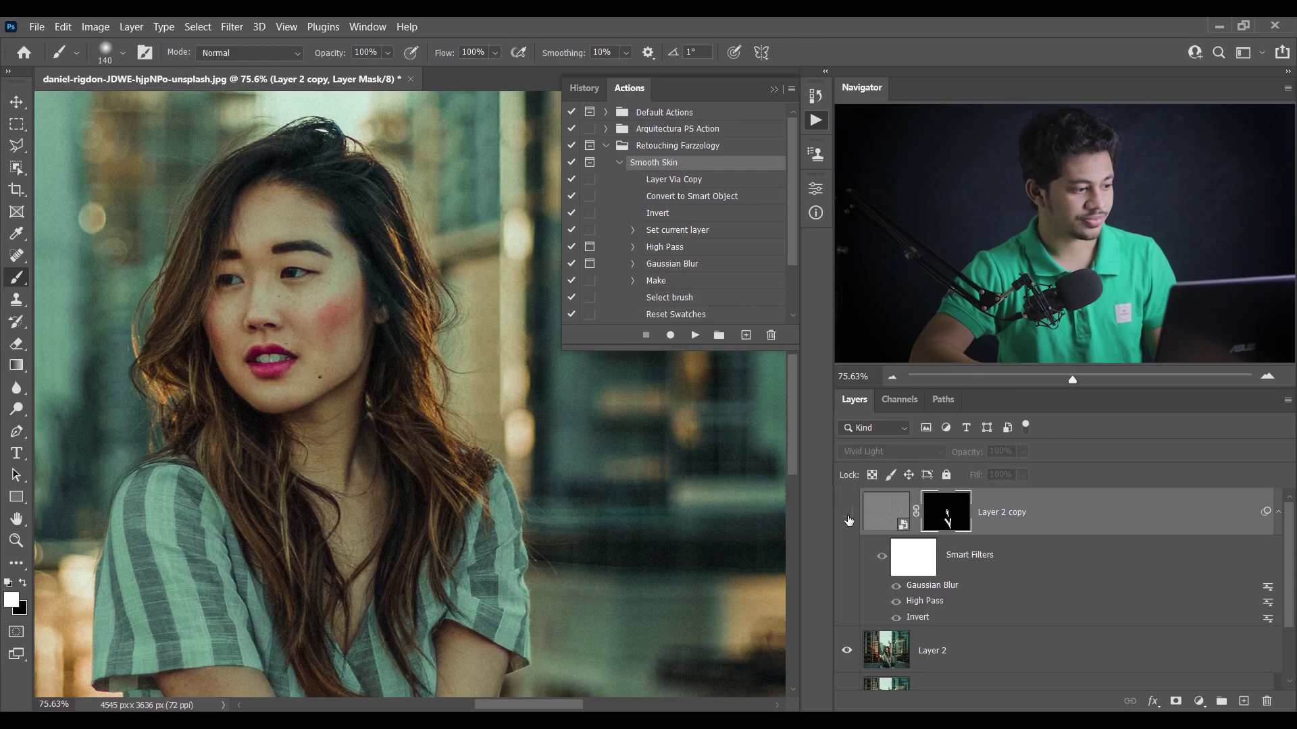
pyautogui.click(848, 519)
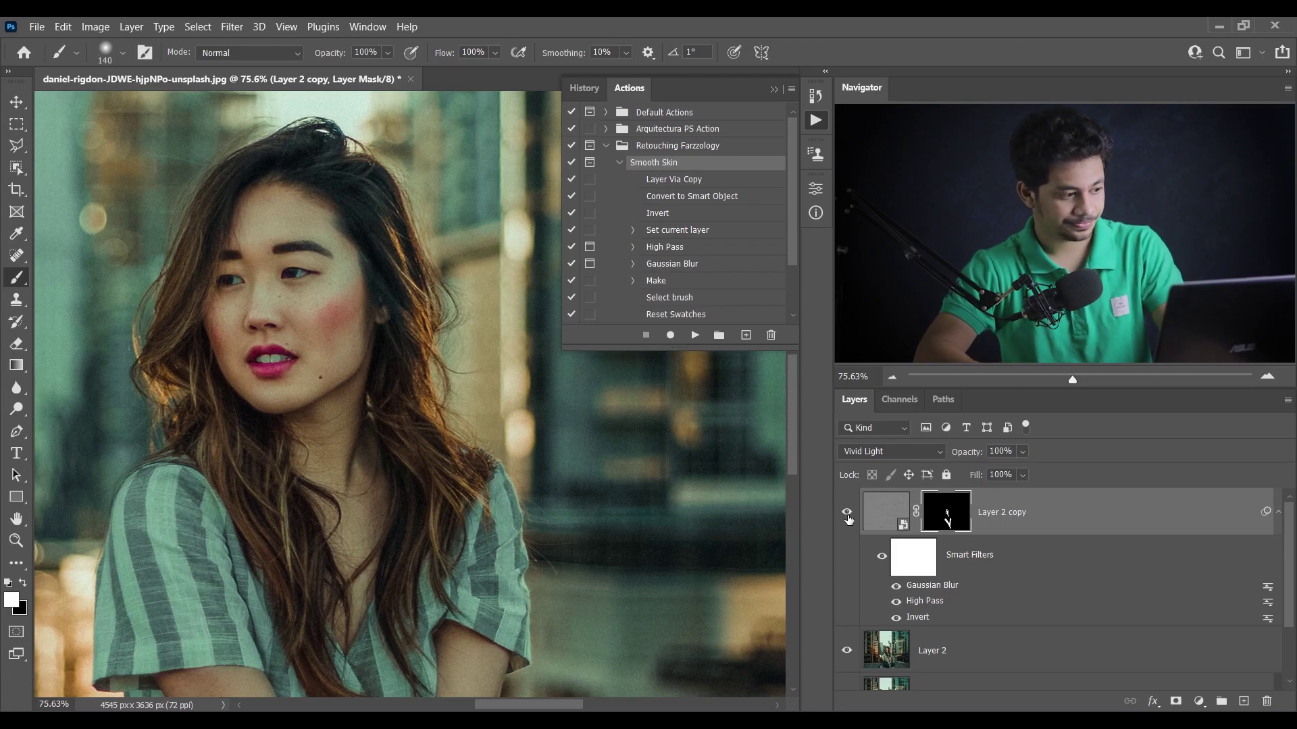
pyautogui.hotkey('ctrl', '-')
pyautogui.hotkey('ctrl', '-')
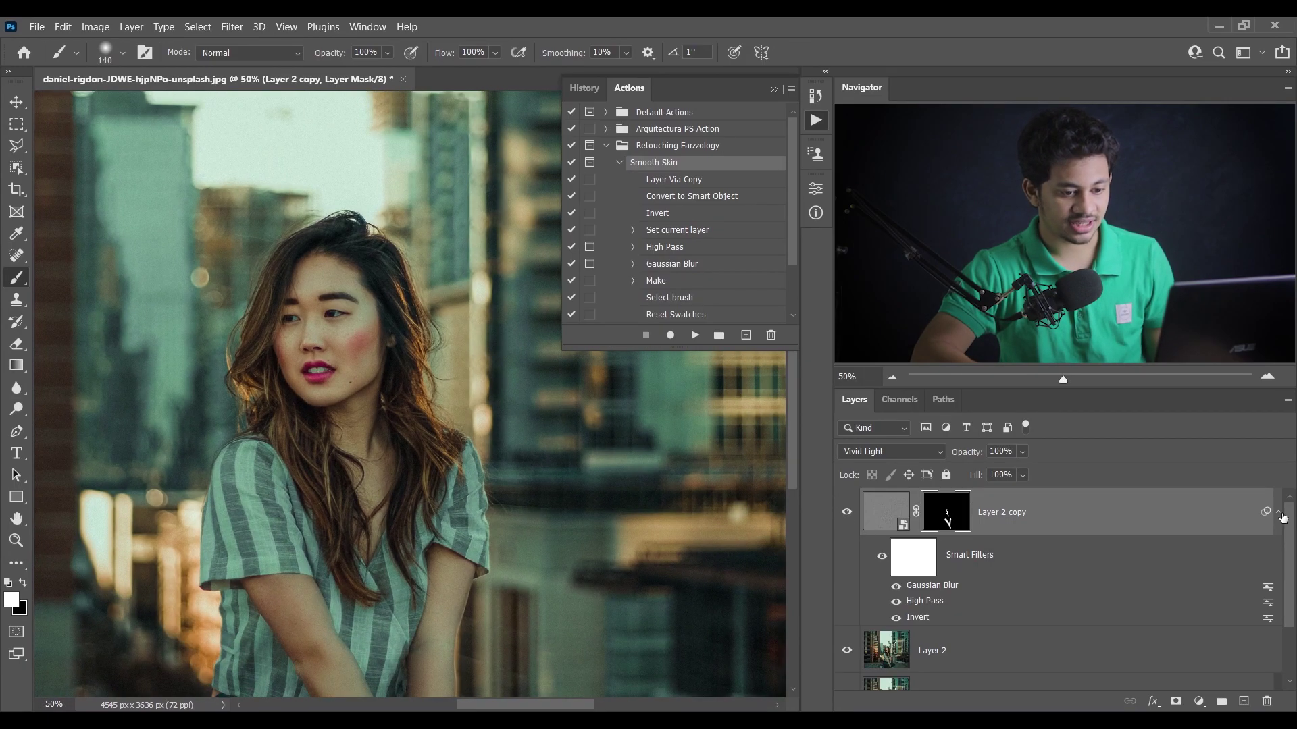
# Collapse the smart filter list of Layer 2 copy and hide the list of recorded actions
pyautogui.click(1280, 514)
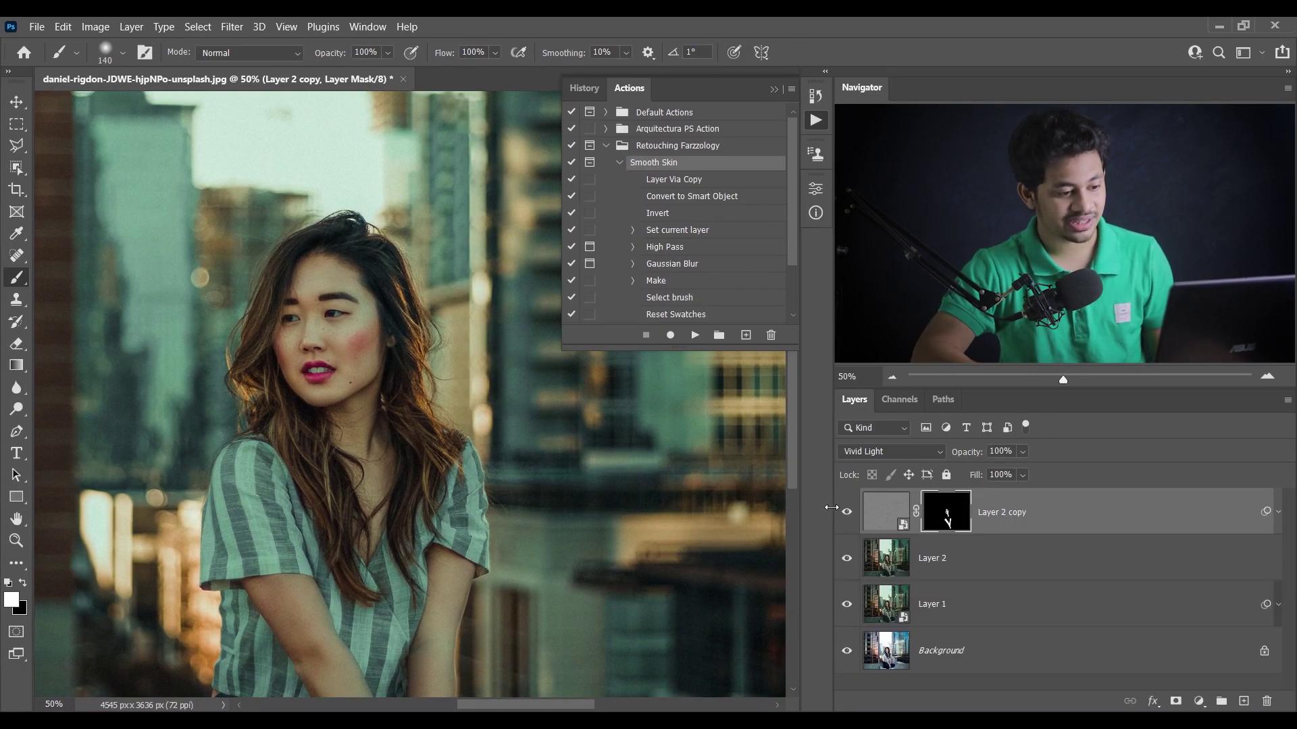
pyautogui.click(842, 511)
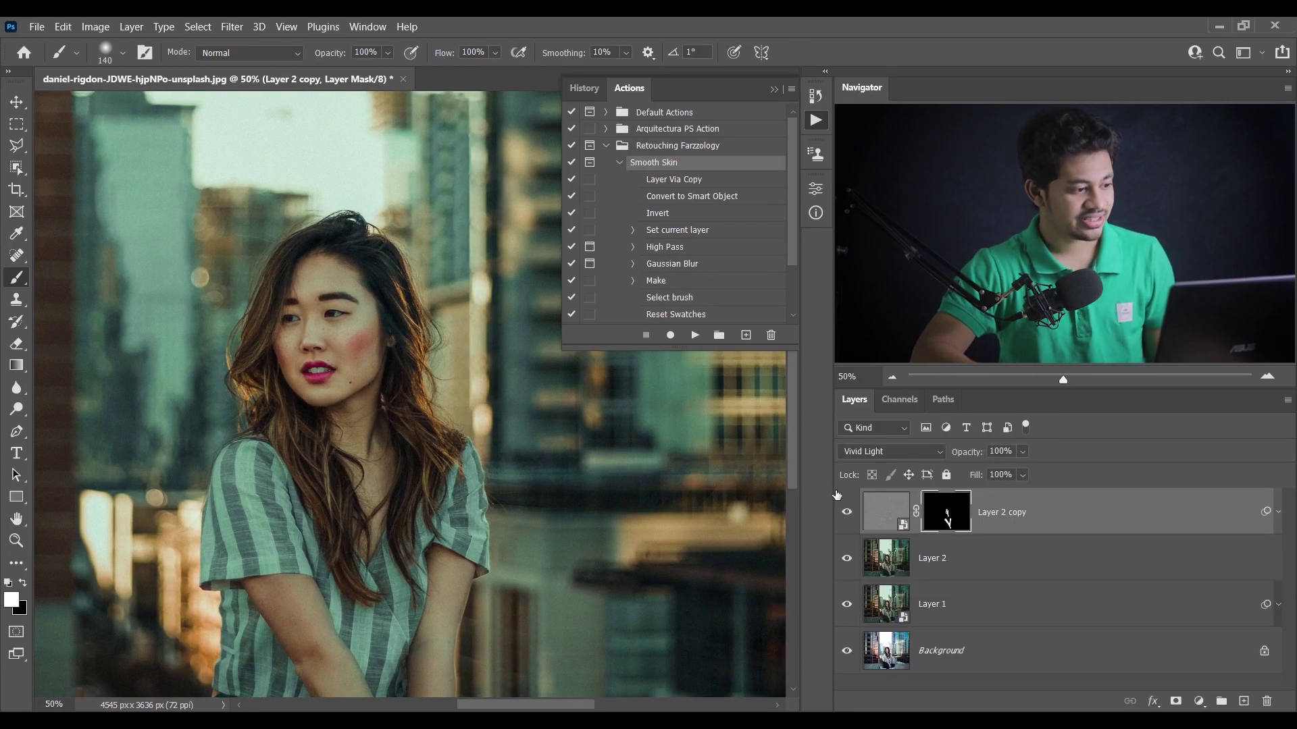
pyautogui.click(817, 120)
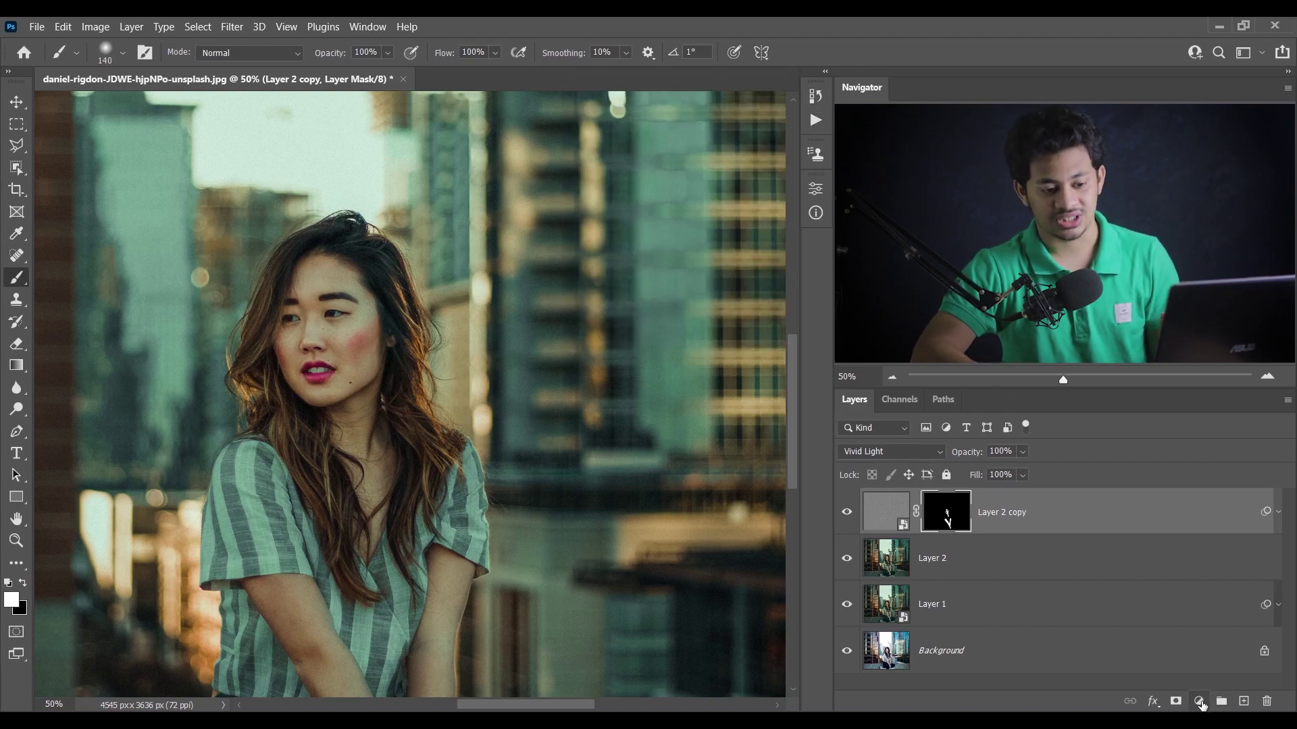
# Add a Curves adjustment layer above Layer 2 copy and lift the midtones with a point at input 107, output 148
pyautogui.click(1200, 703)
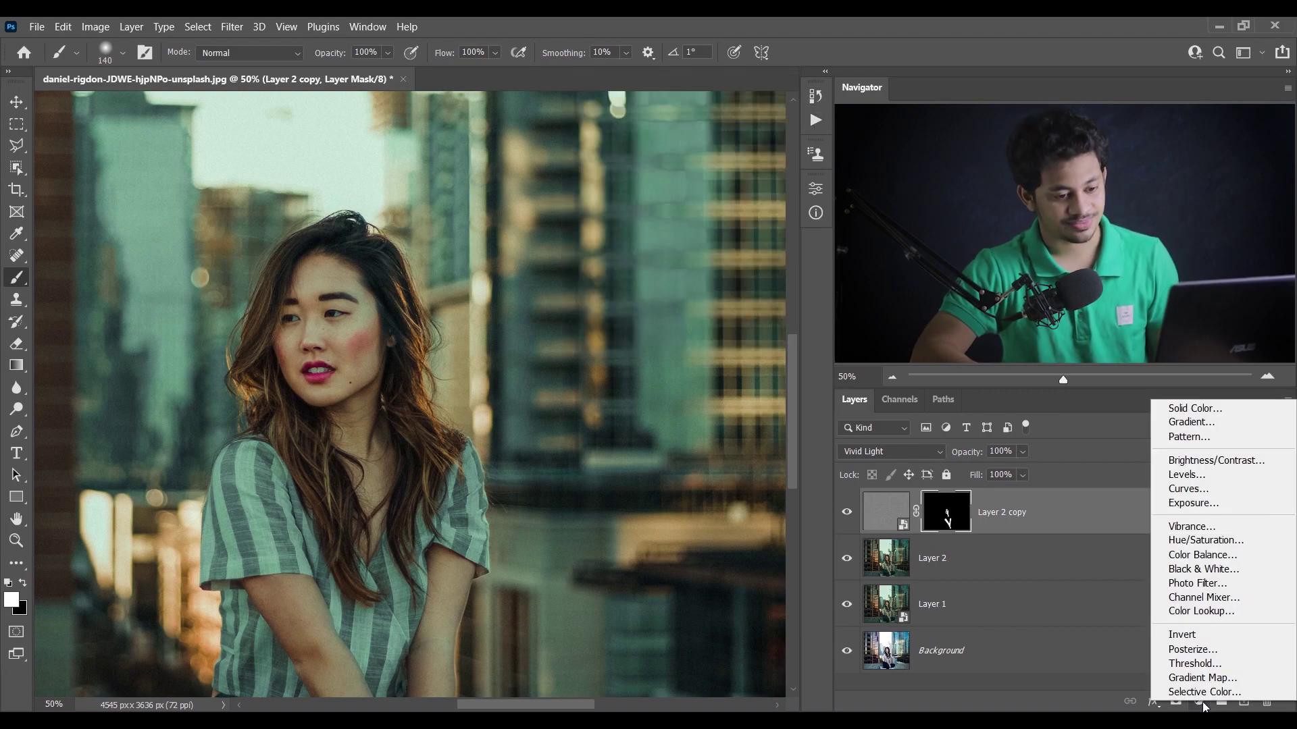
pyautogui.click(1206, 497)
pyautogui.moveTo(679, 363); pyautogui.dragTo(669, 351)
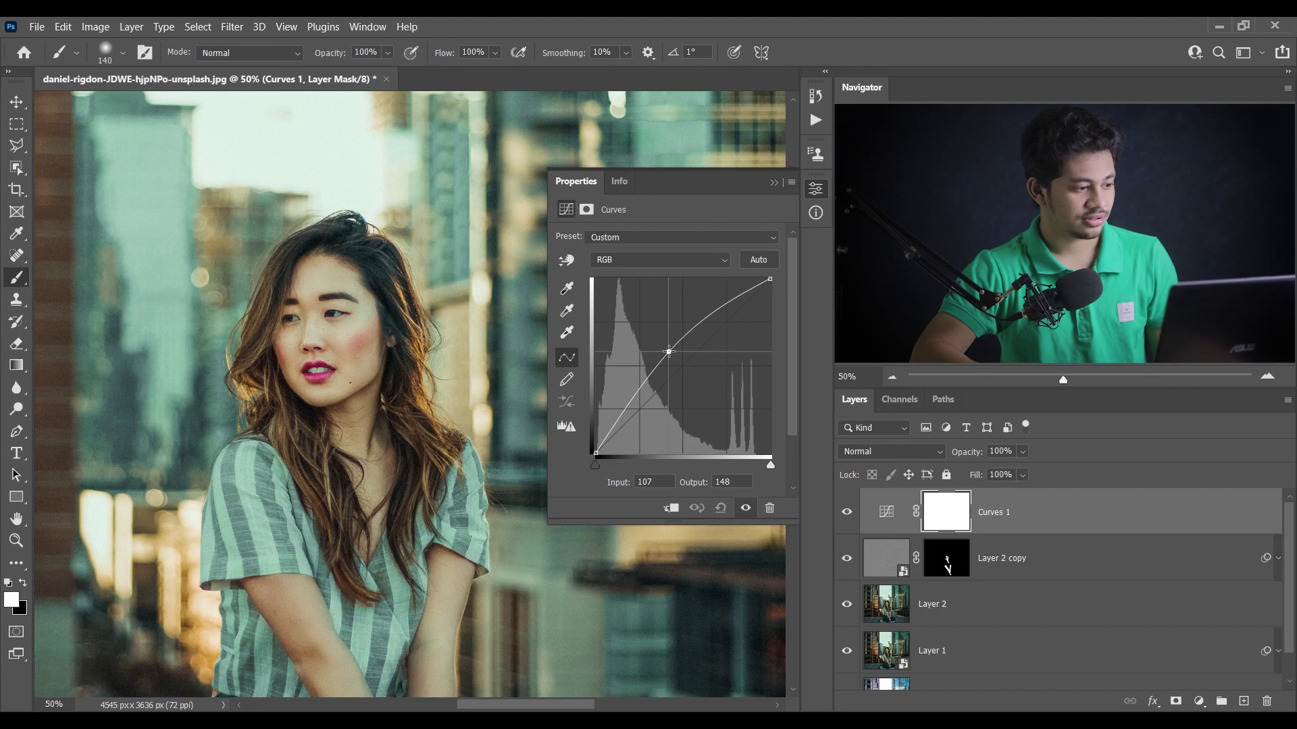
pyautogui.click(819, 191)
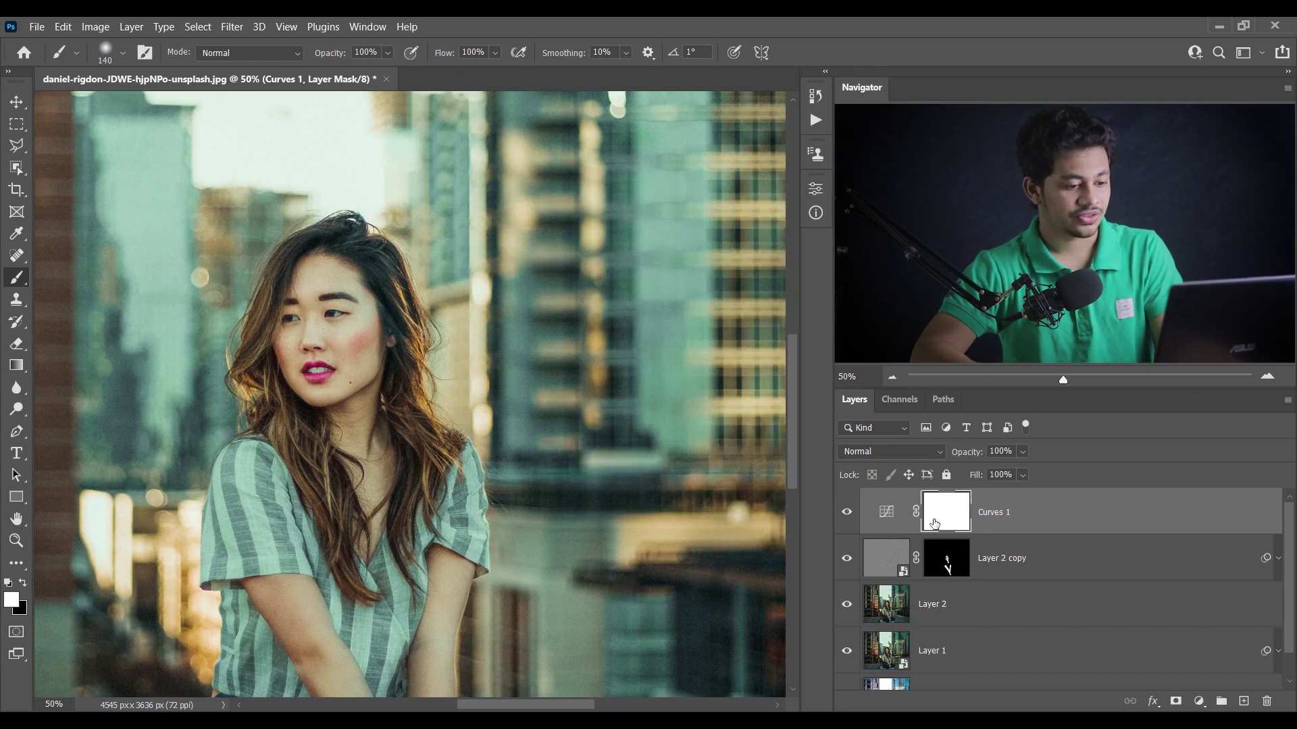
# Invert the Curves 1 mask to black and set the brush flow to 5%
pyautogui.hotkey('ctrl', 'i')
pyautogui.hotkey('ctrl', '+')
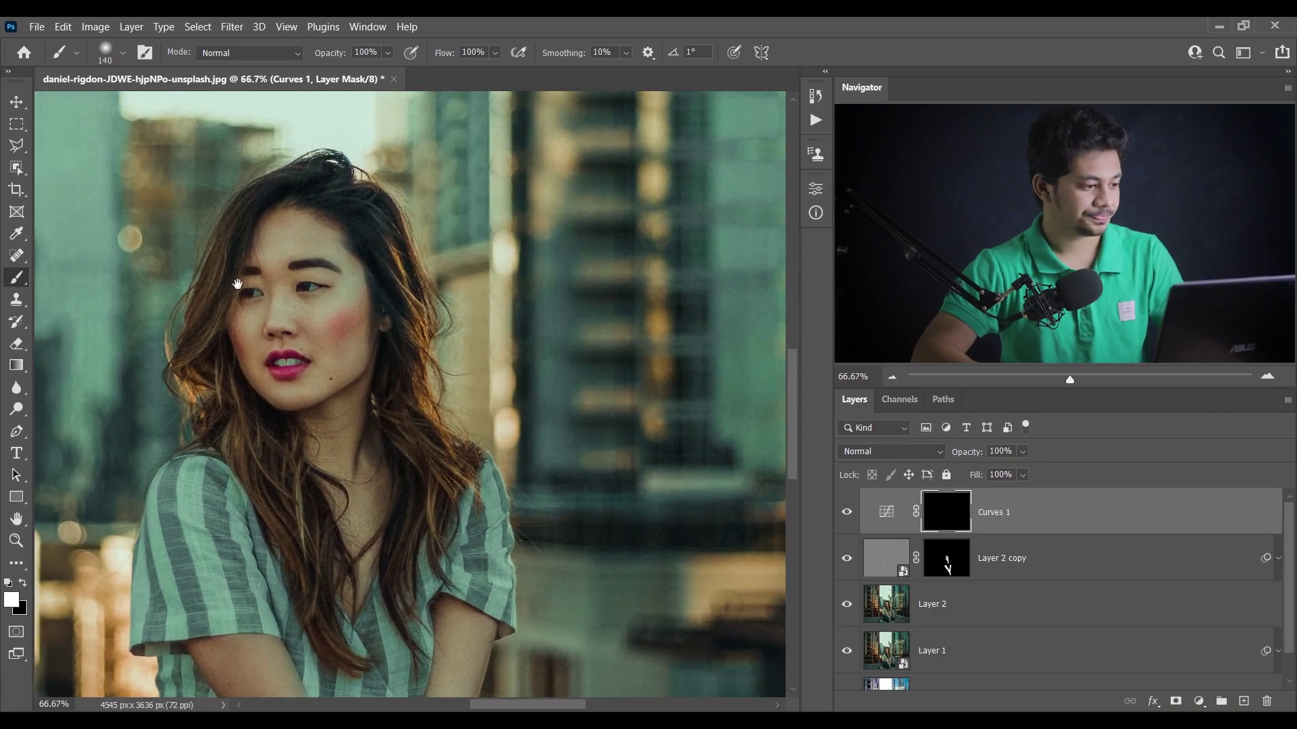
pyautogui.moveTo(236, 283); pyautogui.dragTo(388, 359)
pyautogui.hotkey('ctrl', '+')
pyautogui.moveTo(458, 385); pyautogui.dragTo(449, 364)
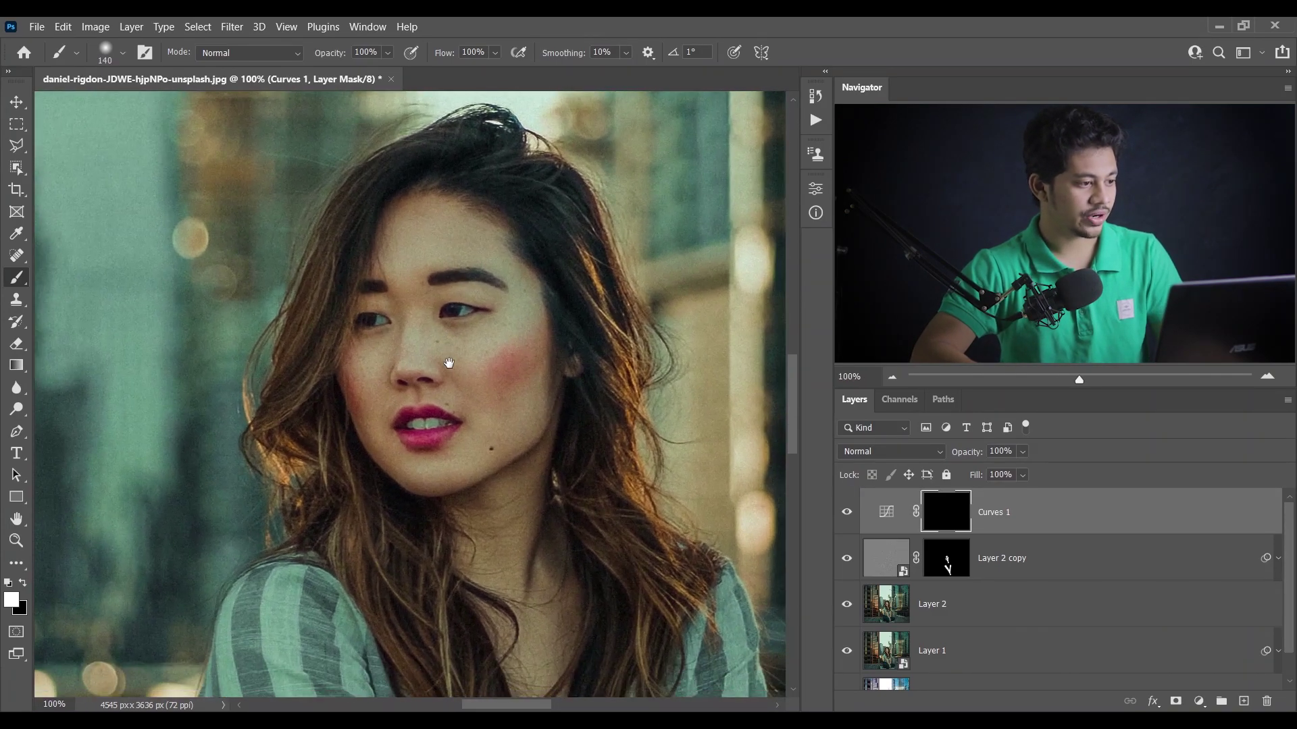
pyautogui.click(466, 51)
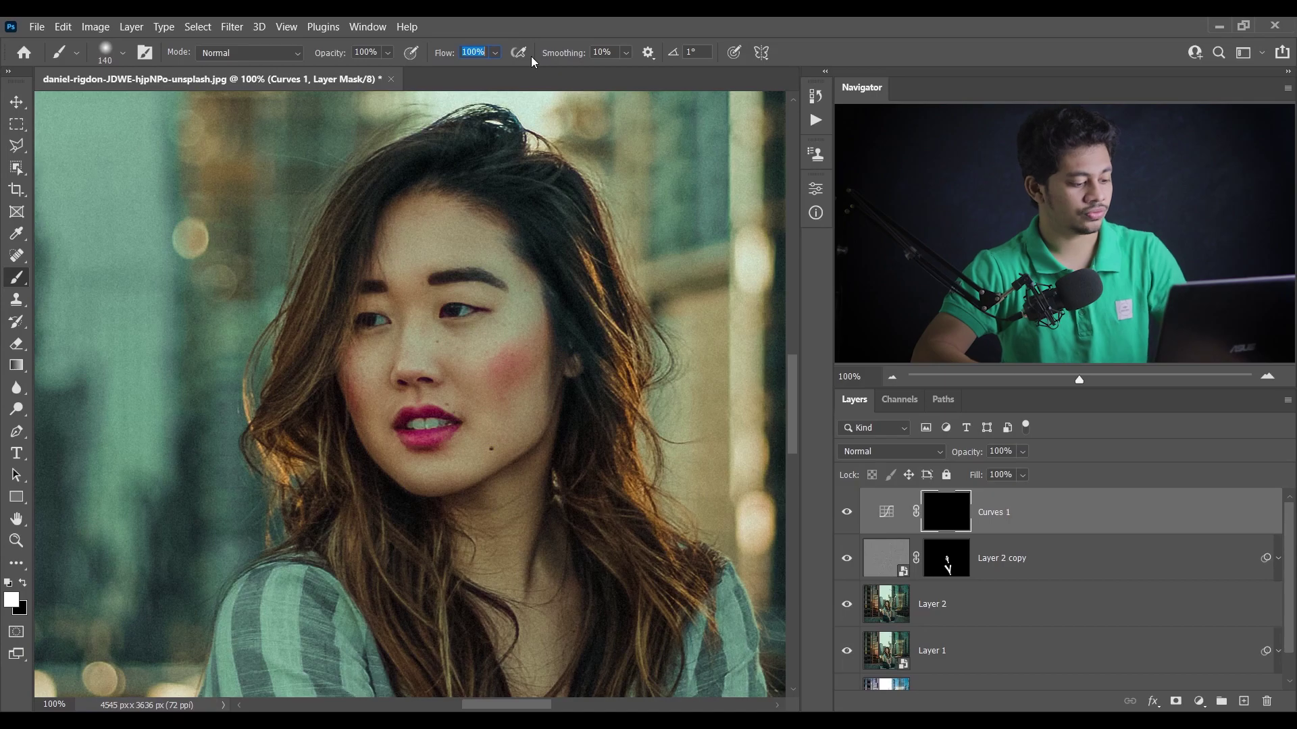
pyautogui.press('Return')
# Brighten the nose bridge, the area between the eyebrows and the cheek by painting white on the Curves 1 mask, resizing the brush to fit
pyautogui.scroll(3, 358, 358)
pyautogui.moveTo(514, 349)
pyautogui.mouseDown()
pyautogui.moveTo(457, 351)
pyautogui.moveTo(434, 319)
pyautogui.mouseUp()
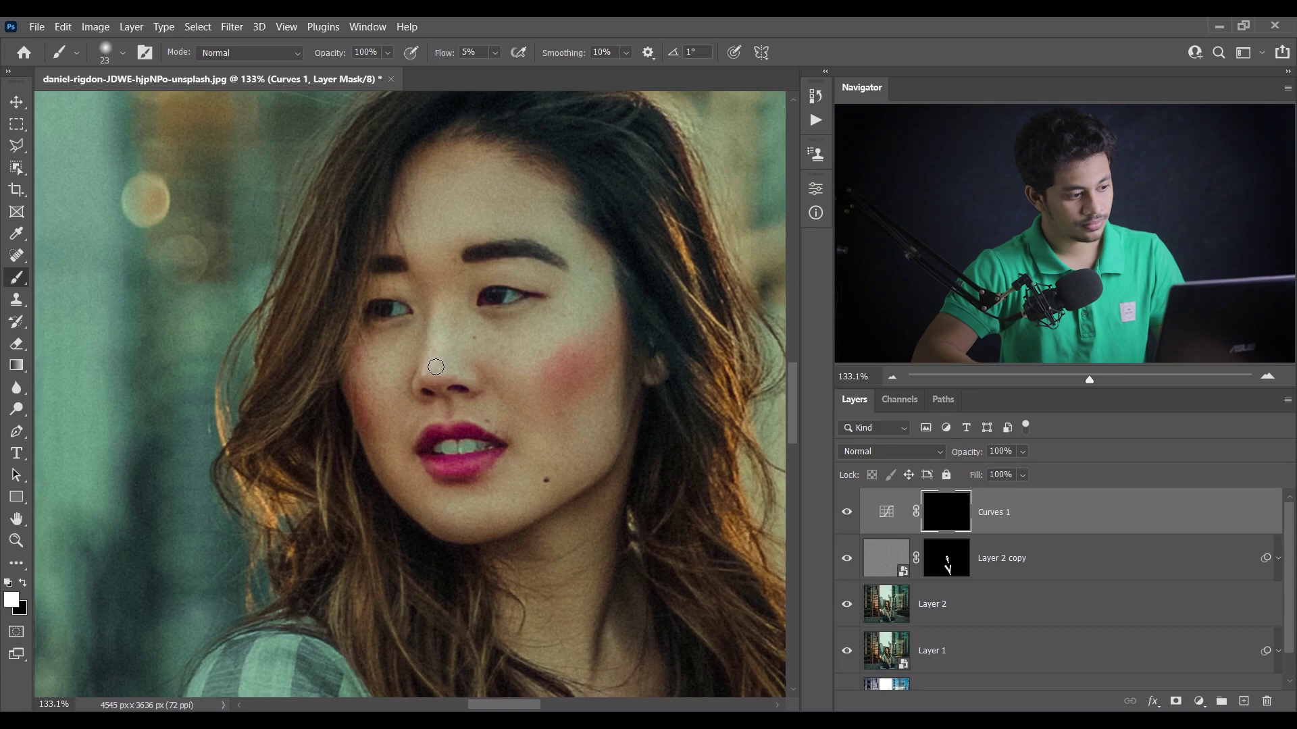
pyautogui.moveTo(448, 309); pyautogui.dragTo(439, 287)
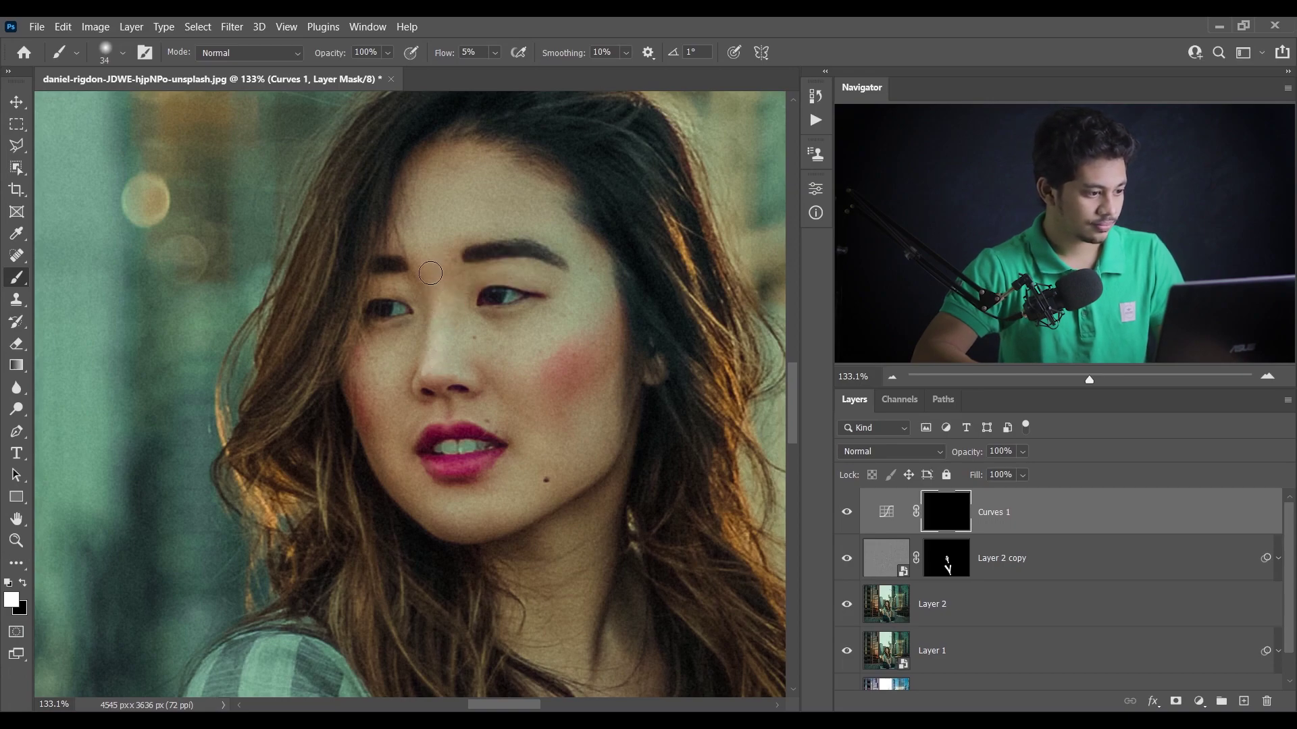
pyautogui.moveTo(473, 342)
pyautogui.mouseDown()
pyautogui.moveTo(452, 373)
pyautogui.moveTo(438, 360)
pyautogui.mouseUp()
pyautogui.moveTo(434, 295); pyautogui.dragTo(440, 294)
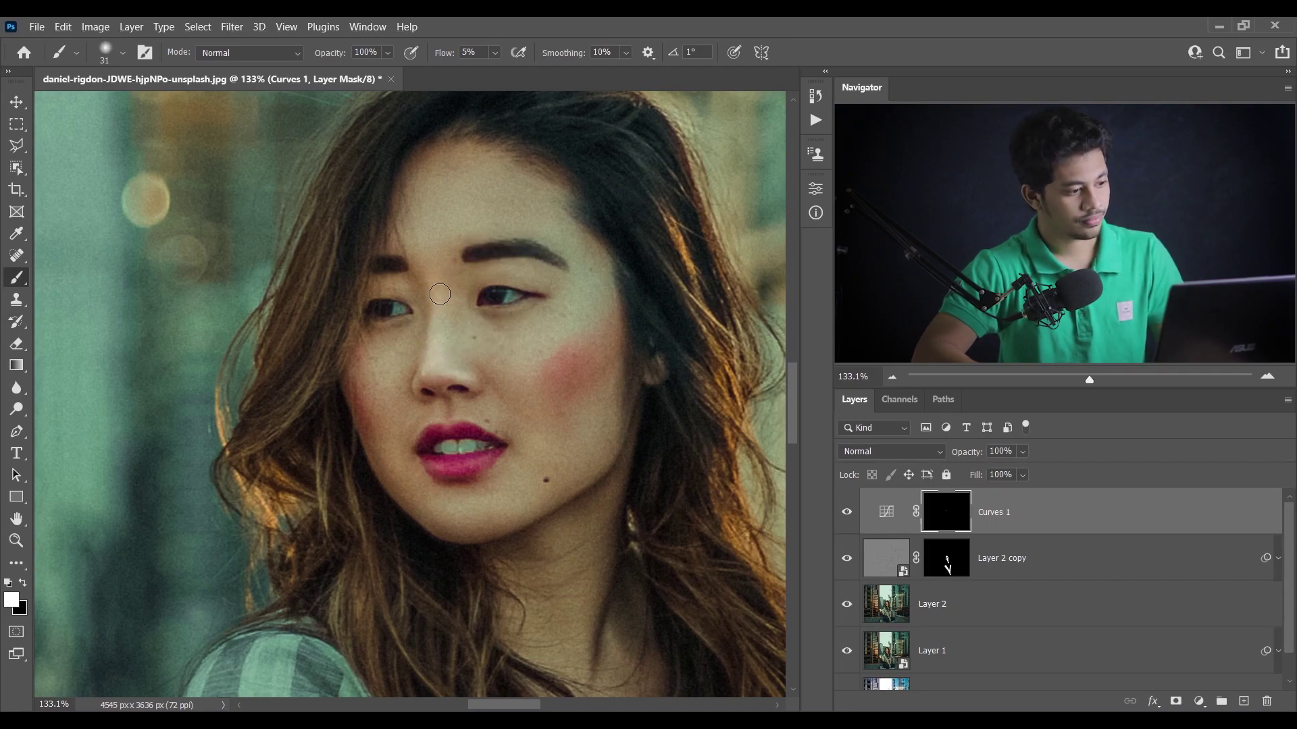
pyautogui.moveTo(541, 357); pyautogui.dragTo(554, 357)
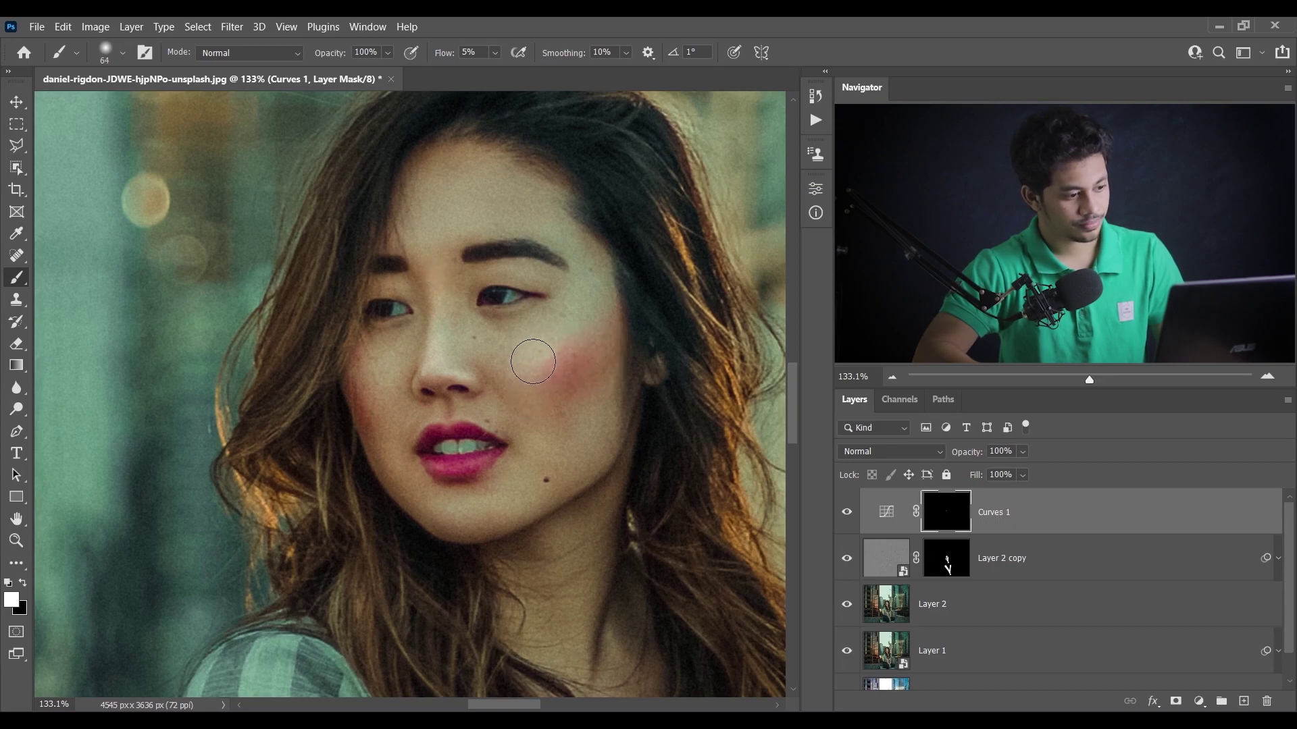
# Brighten the edge above the upper lip by painting white on the Curves 1 mask with a small 7 px brush
pyautogui.press('x')
pyautogui.scroll(3, 427, 385)
pyautogui.moveTo(500, 408); pyautogui.dragTo(463, 415)
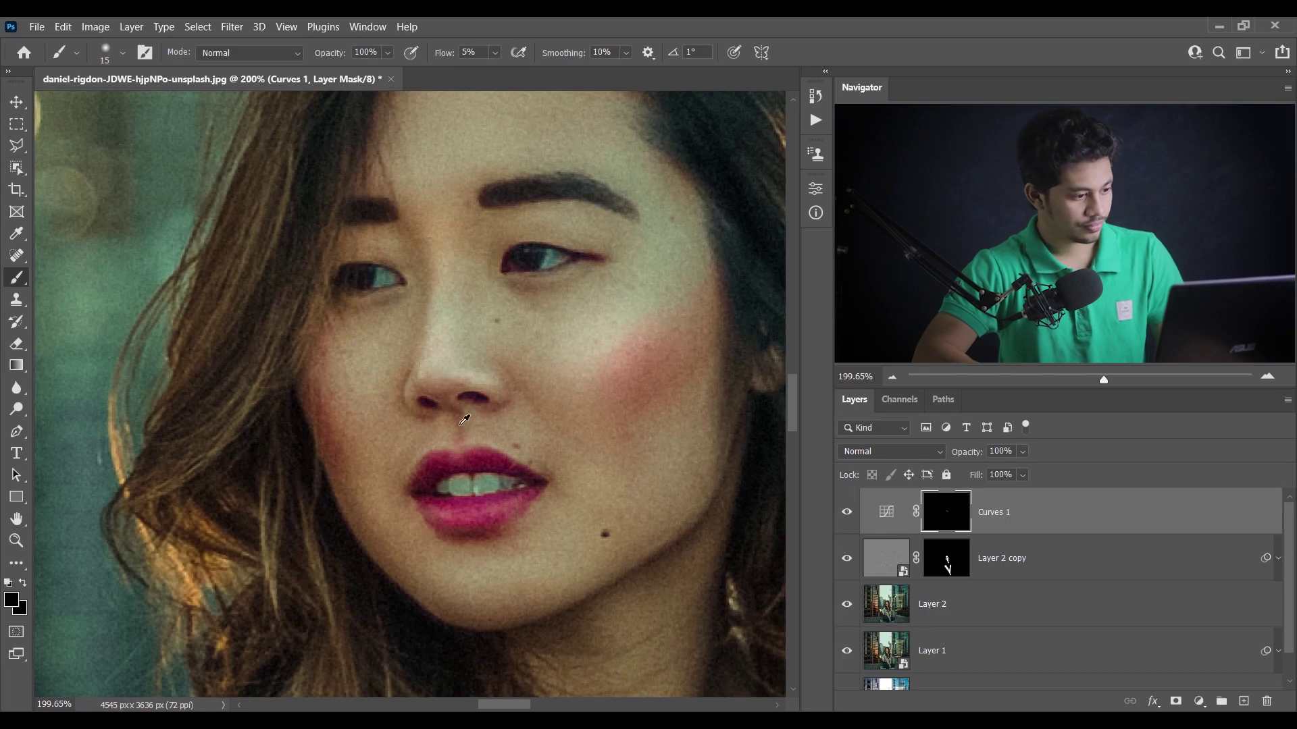
pyautogui.rightClick(498, 448)
pyautogui.press('Escape')
pyautogui.press('x')
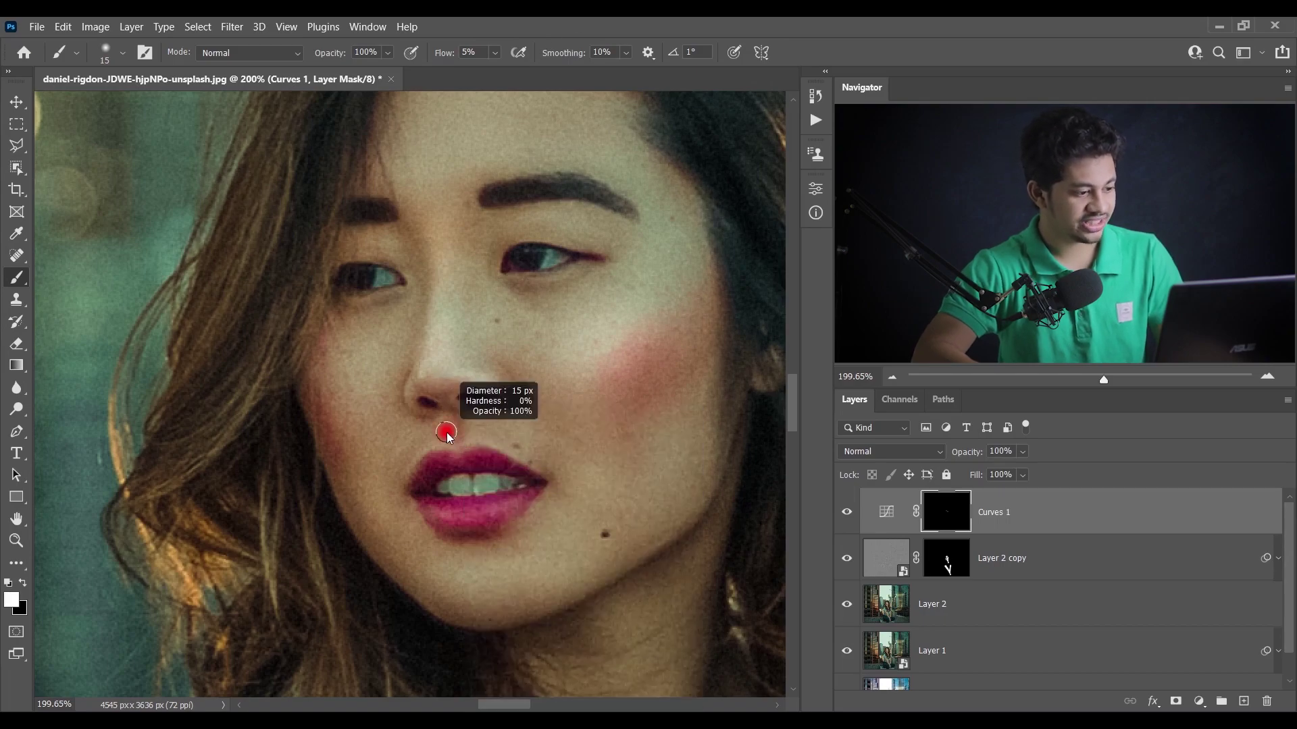
pyautogui.scroll(1, 439, 428)
pyautogui.moveTo(493, 434); pyautogui.dragTo(473, 434)
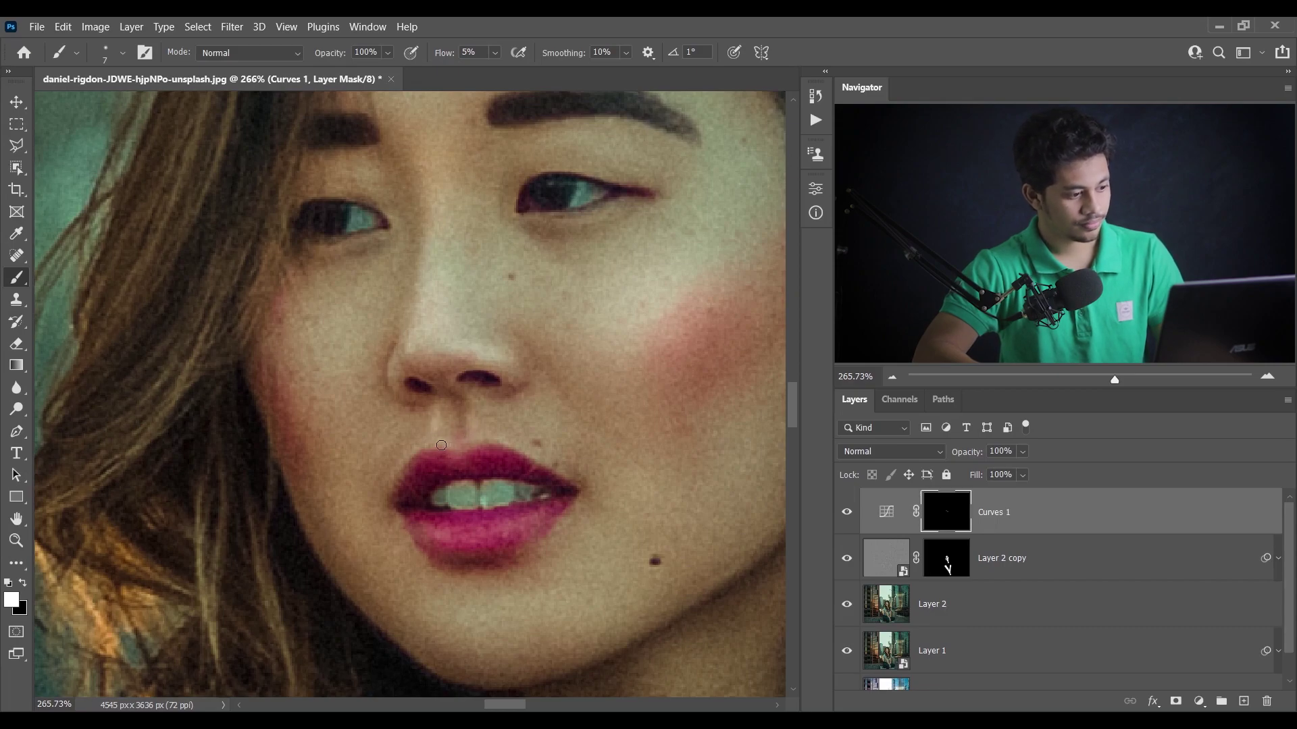
# Brighten the chin and forehead on the Curves 1 mask with a larger white brush of about 45 to 62 px
pyautogui.scroll(-2, 469, 443)
pyautogui.moveTo(446, 520); pyautogui.dragTo(460, 520)
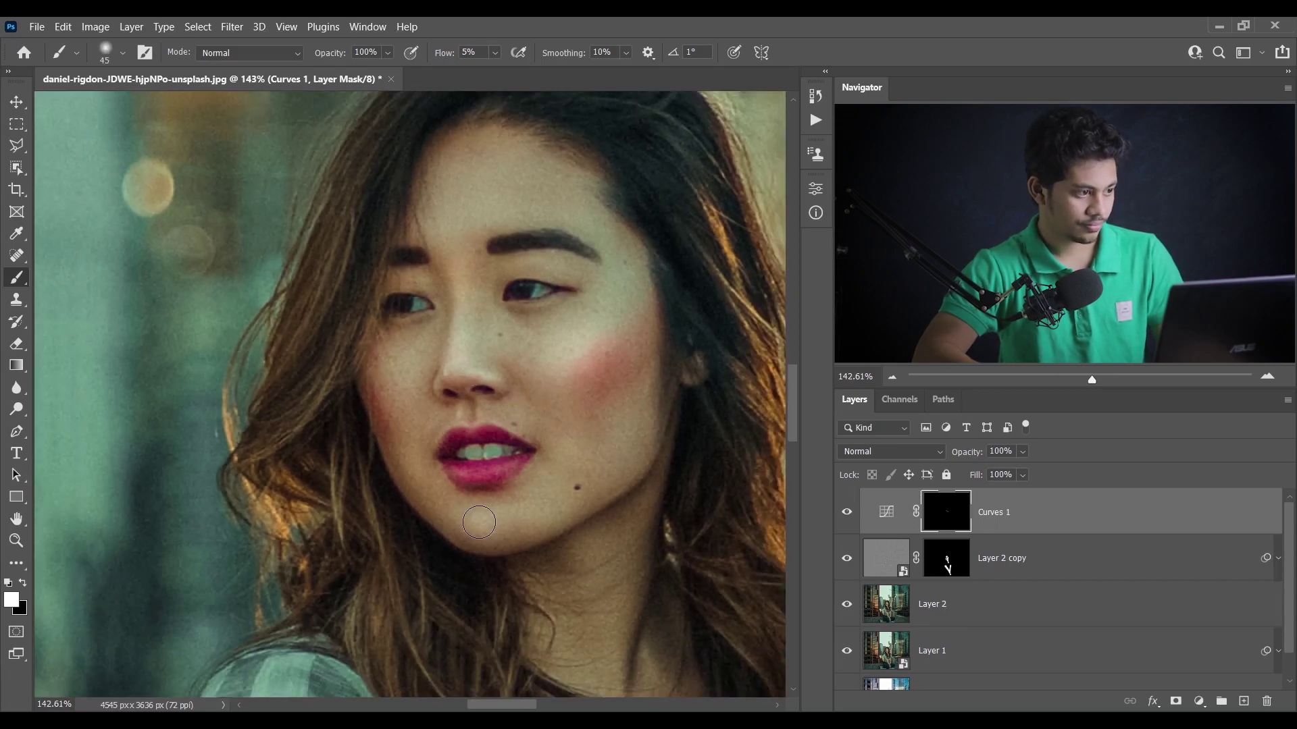
pyautogui.moveTo(455, 181); pyautogui.dragTo(474, 187)
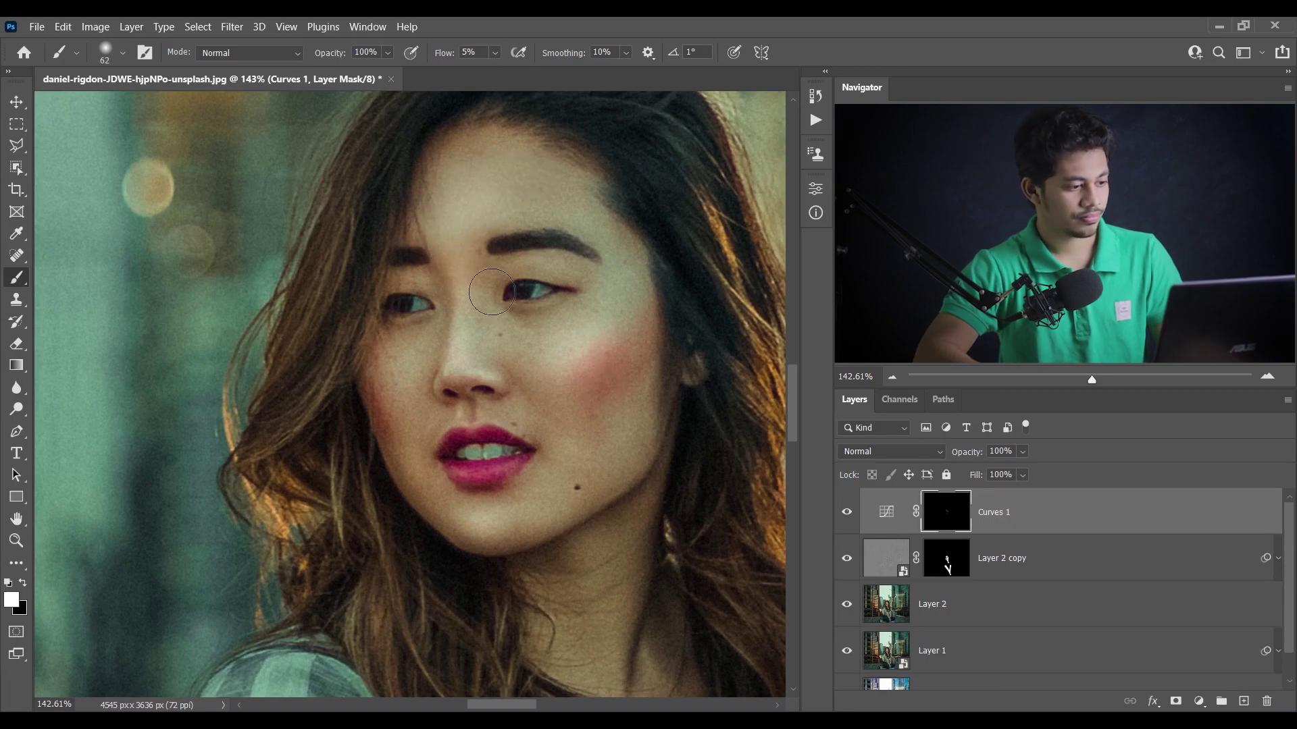
# Brighten both eyes, the teeth and the lower lip on the Curves 1 mask with a 22 px white brush
pyautogui.scroll(-2, 511, 292)
pyautogui.scroll(3, 511, 291)
pyautogui.moveTo(531, 327)
pyautogui.mouseDown()
pyautogui.moveTo(496, 337)
pyautogui.moveTo(507, 315)
pyautogui.mouseUp()
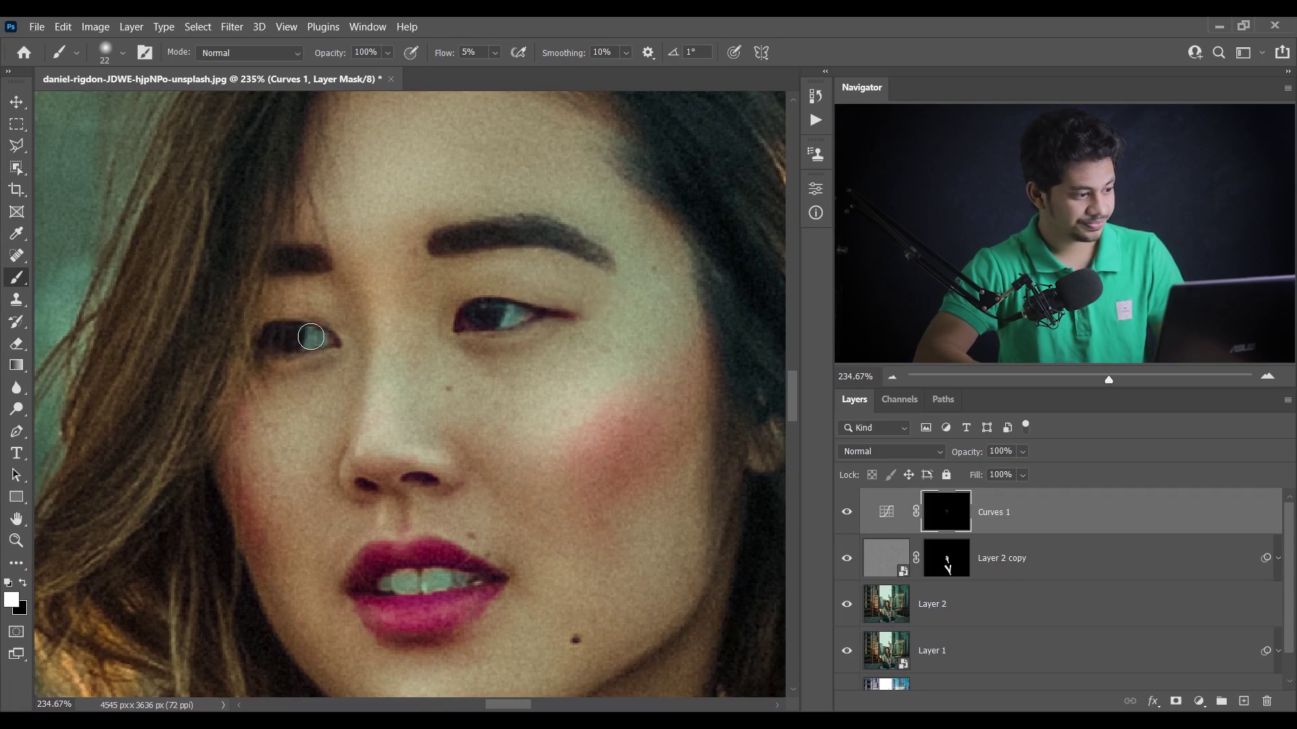
pyautogui.moveTo(412, 584); pyautogui.dragTo(423, 584)
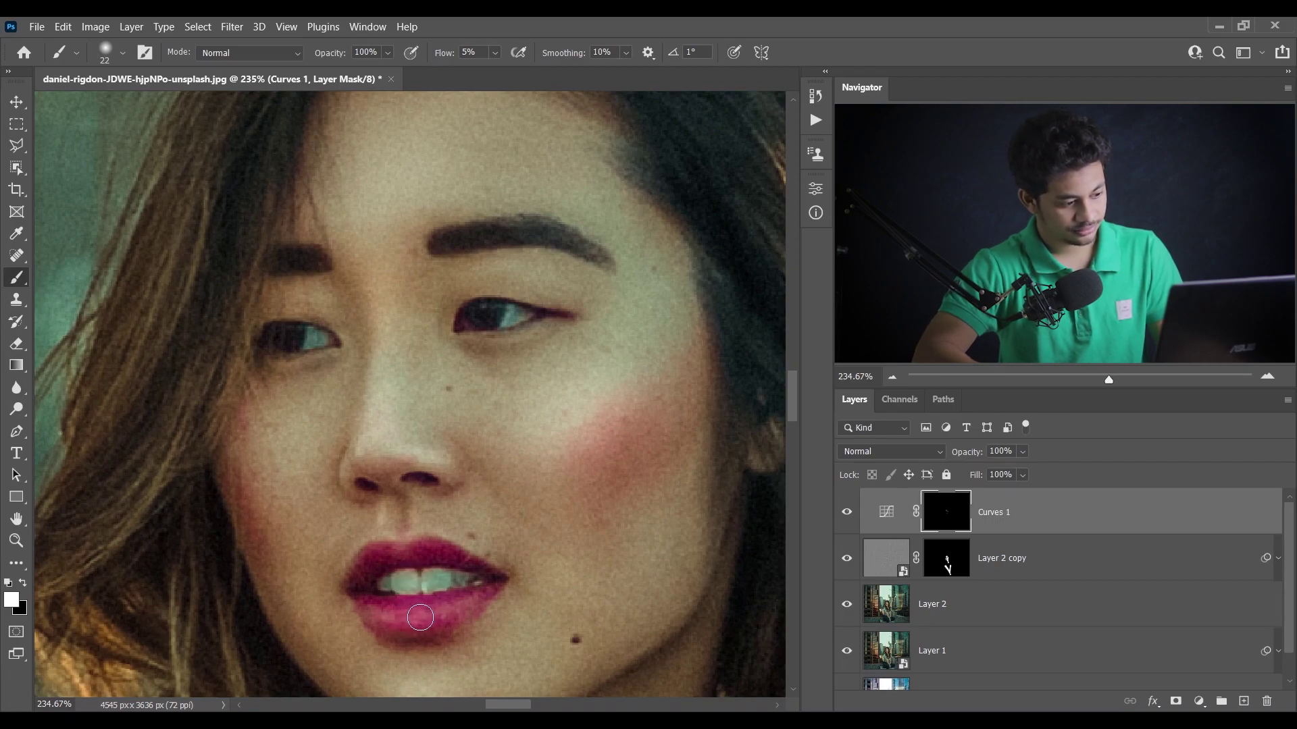
# Enlarge the brush to 70 px and brighten the neck and chest on the Curves 1 mask
pyautogui.scroll(-5, 550, 602)
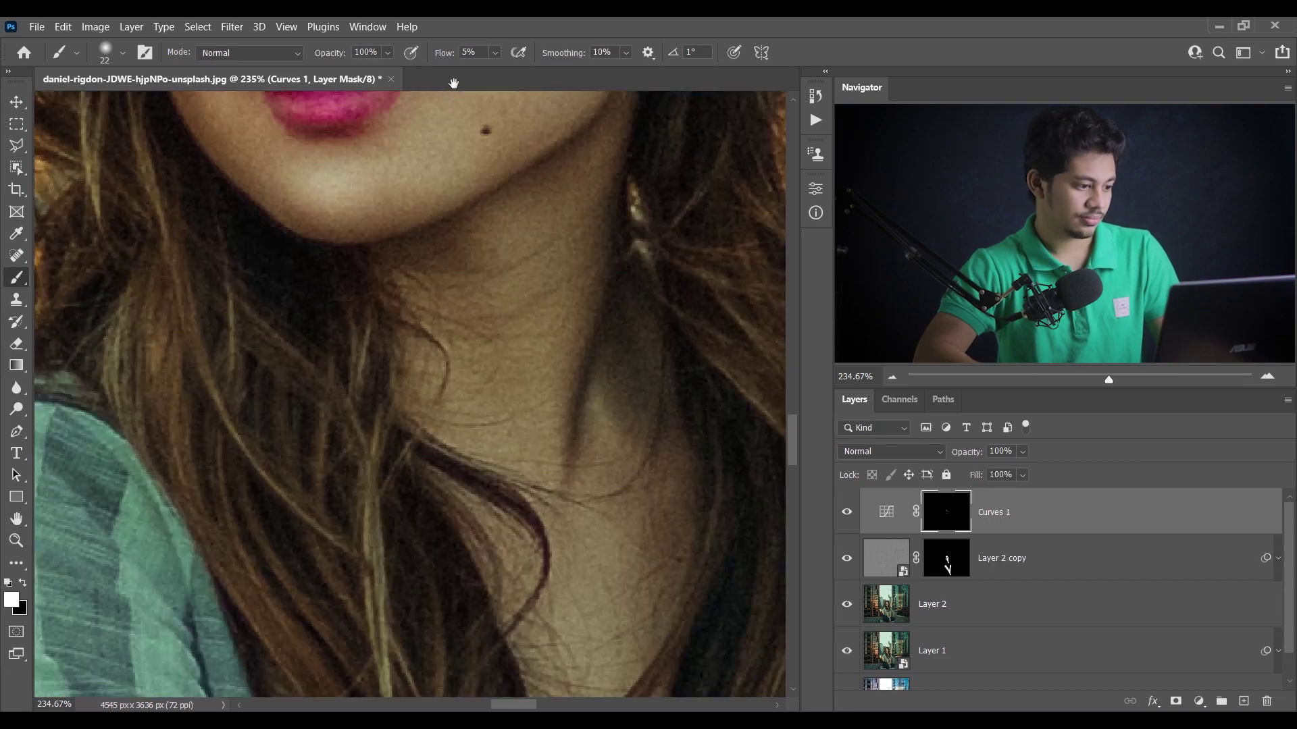
pyautogui.scroll(-4, 447, 322)
pyautogui.press(']')
pyautogui.press(']')
pyautogui.press(']')
pyautogui.press(']')
pyautogui.press(']')
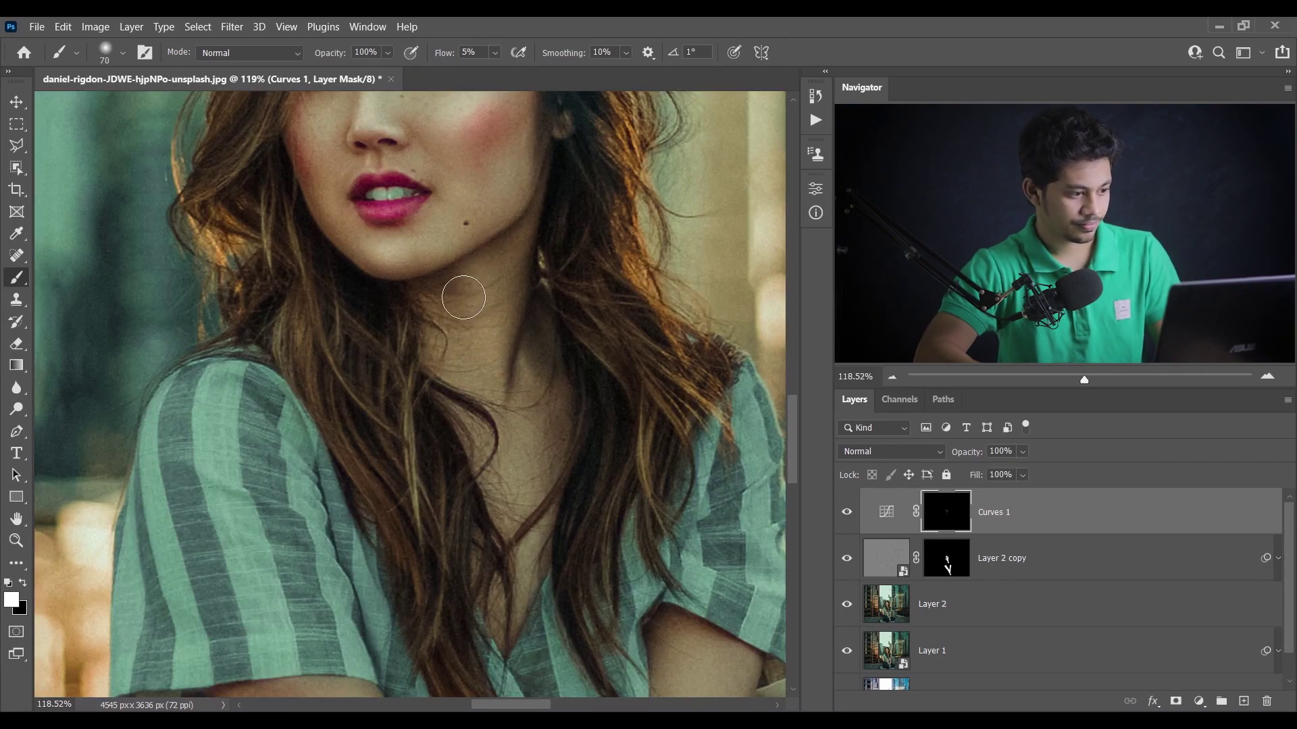
# Enlarge the brush to 130 px and brighten both arms by painting white on the Curves 1 mask
pyautogui.scroll(-6, 515, 477)
pyautogui.press(']')
pyautogui.press(']')
pyautogui.press(']')
pyautogui.press(']')
pyautogui.press(']')
pyautogui.press(']')
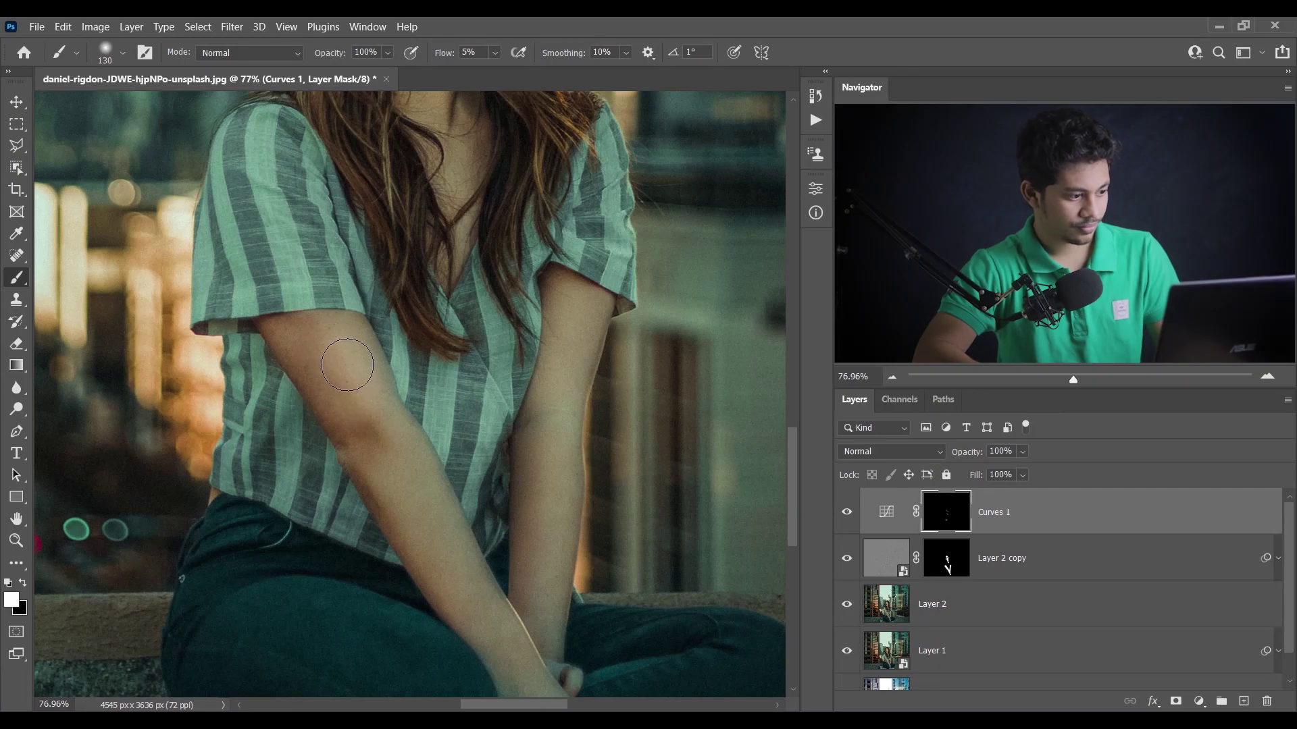
pyautogui.moveTo(564, 351); pyautogui.dragTo(532, 623)
# Toggle the visibility of Curves 1 to compare the portrait with and without the skin highlights
pyautogui.scroll(-6, 527, 390)
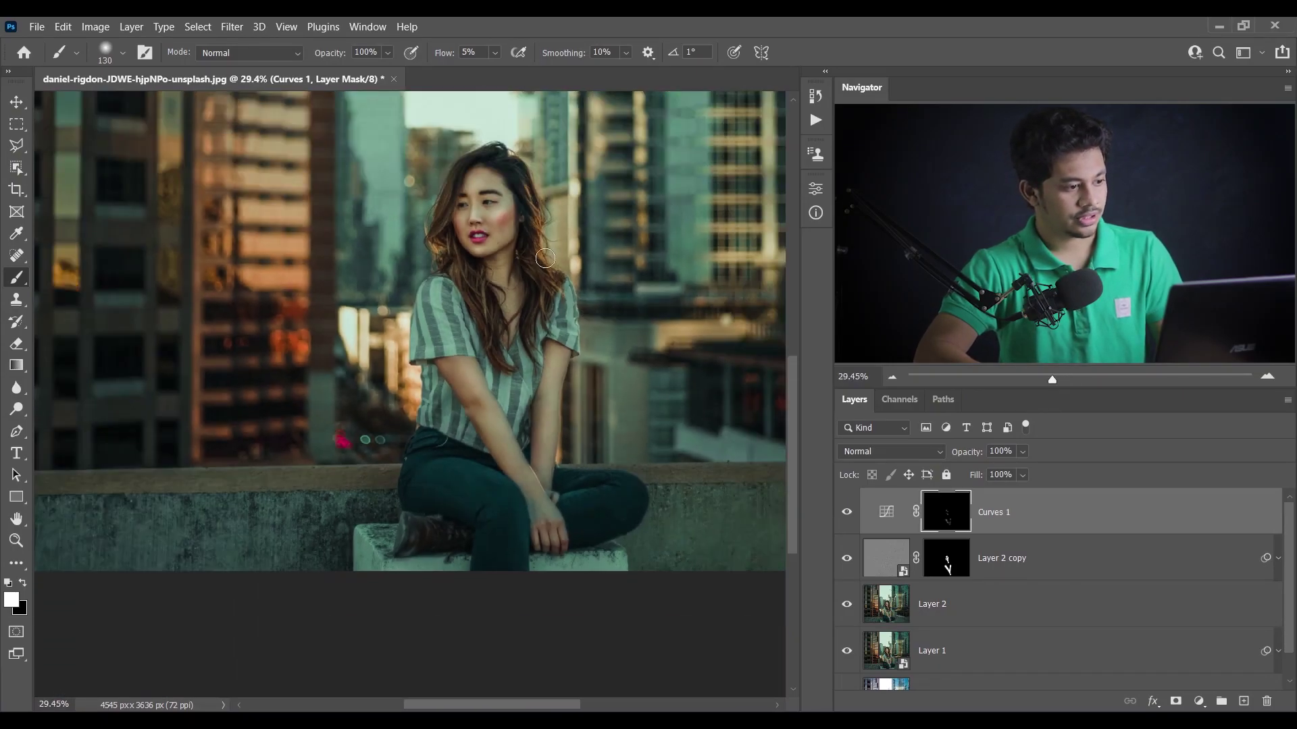
pyautogui.scroll(-2, 538, 213)
pyautogui.scroll(2, 390, 441)
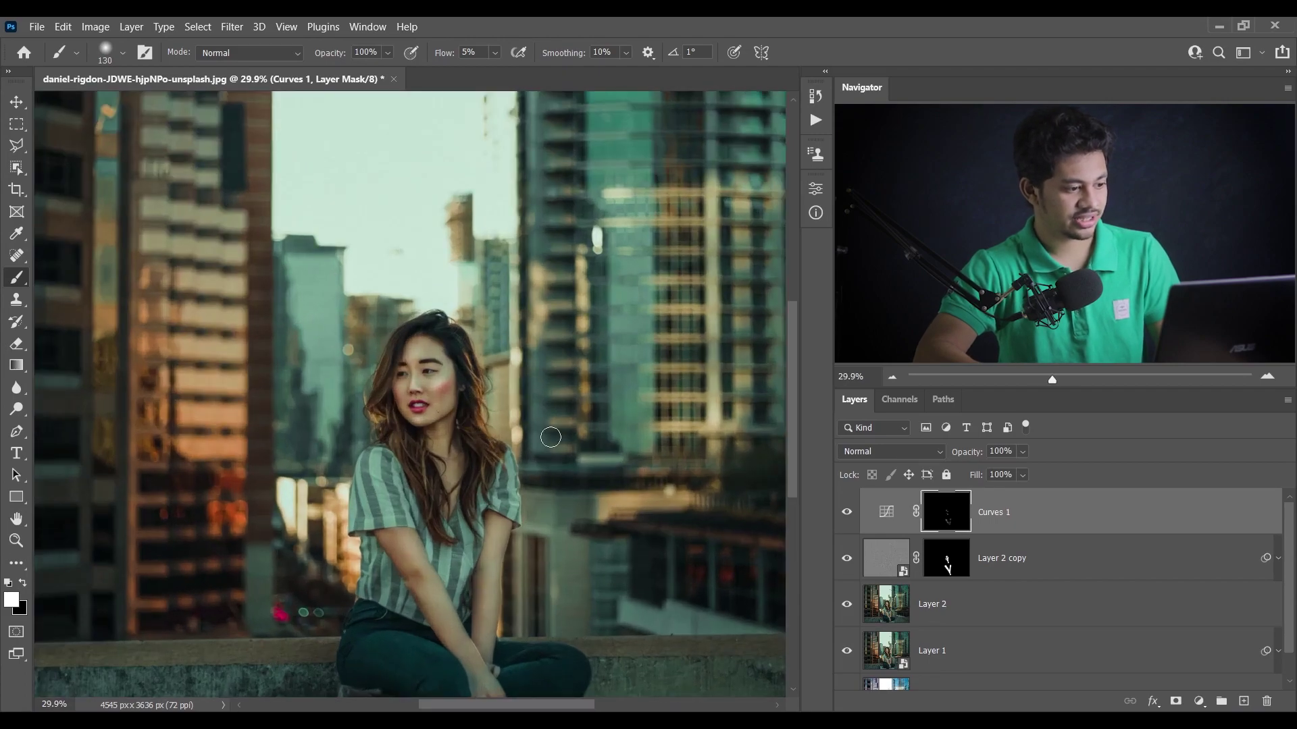
pyautogui.scroll(-1, 526, 431)
pyautogui.click(848, 513)
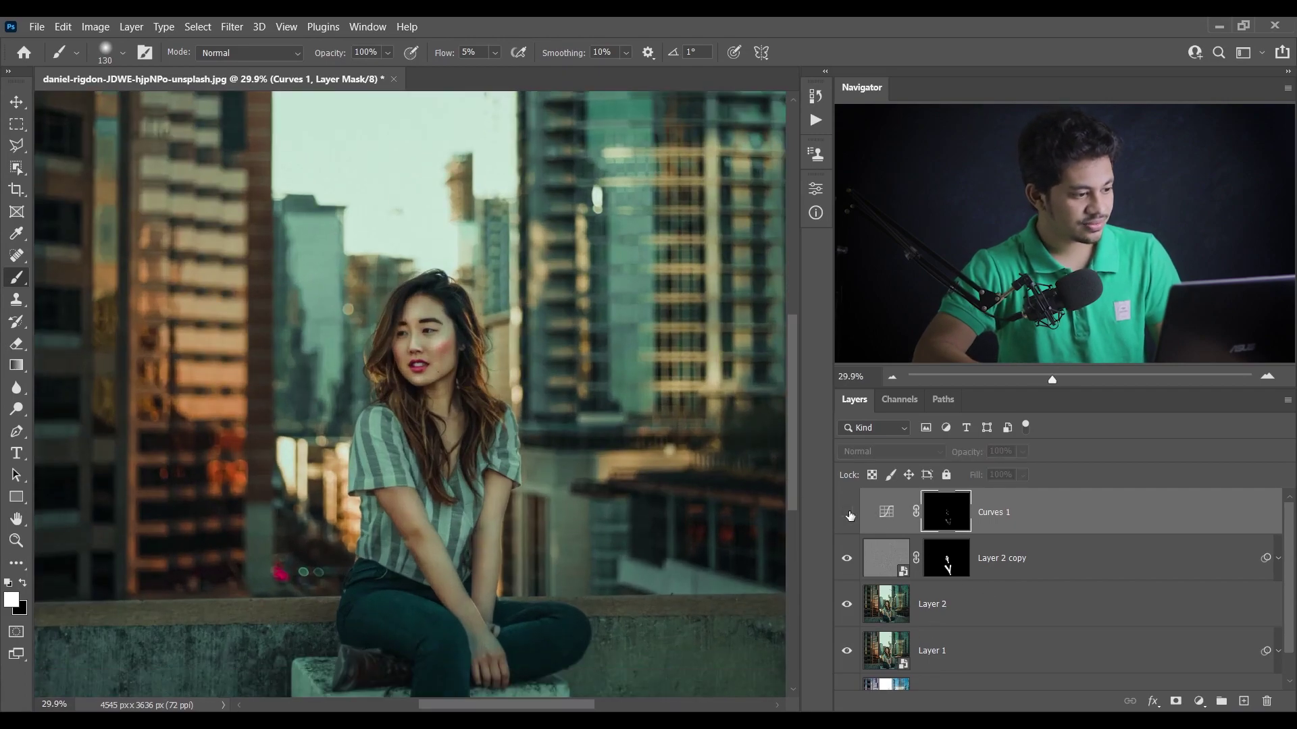
pyautogui.click(848, 515)
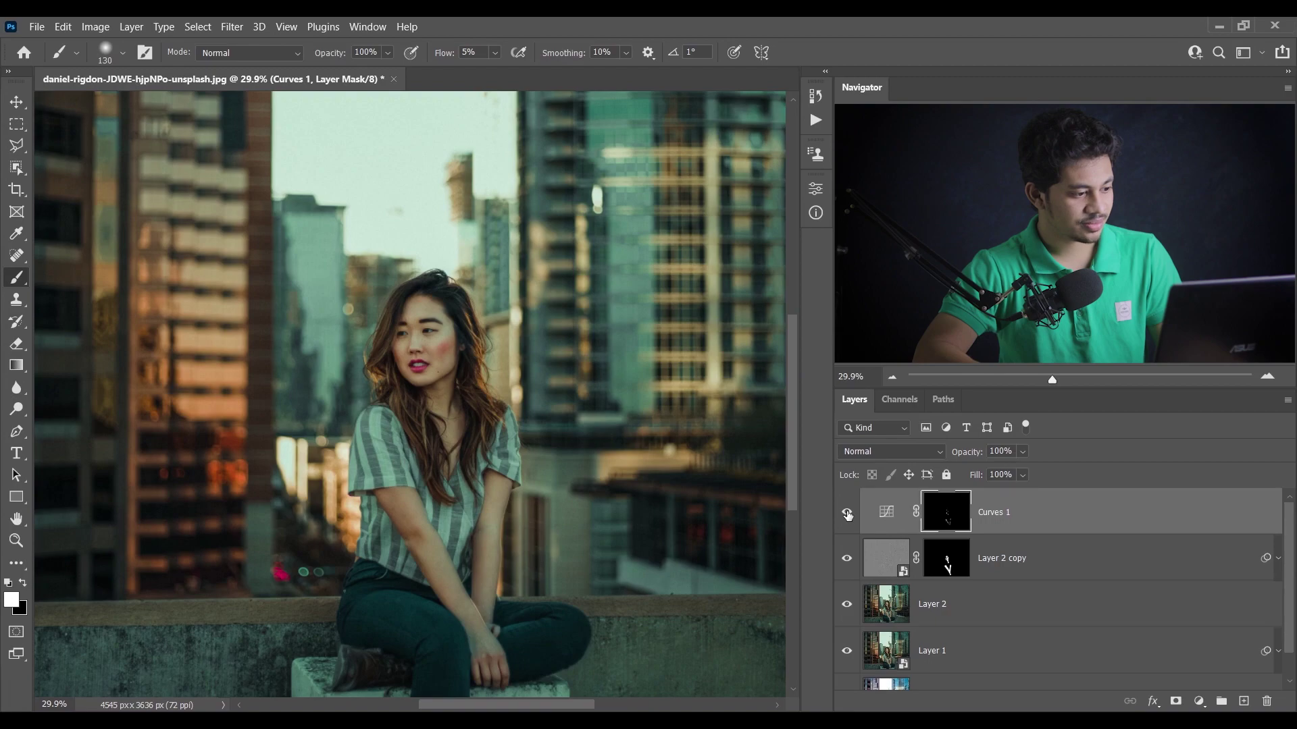
# Lower the opacity of the Curves 1 layer to 79% and select its adjustment thumbnail
pyautogui.click(1022, 452)
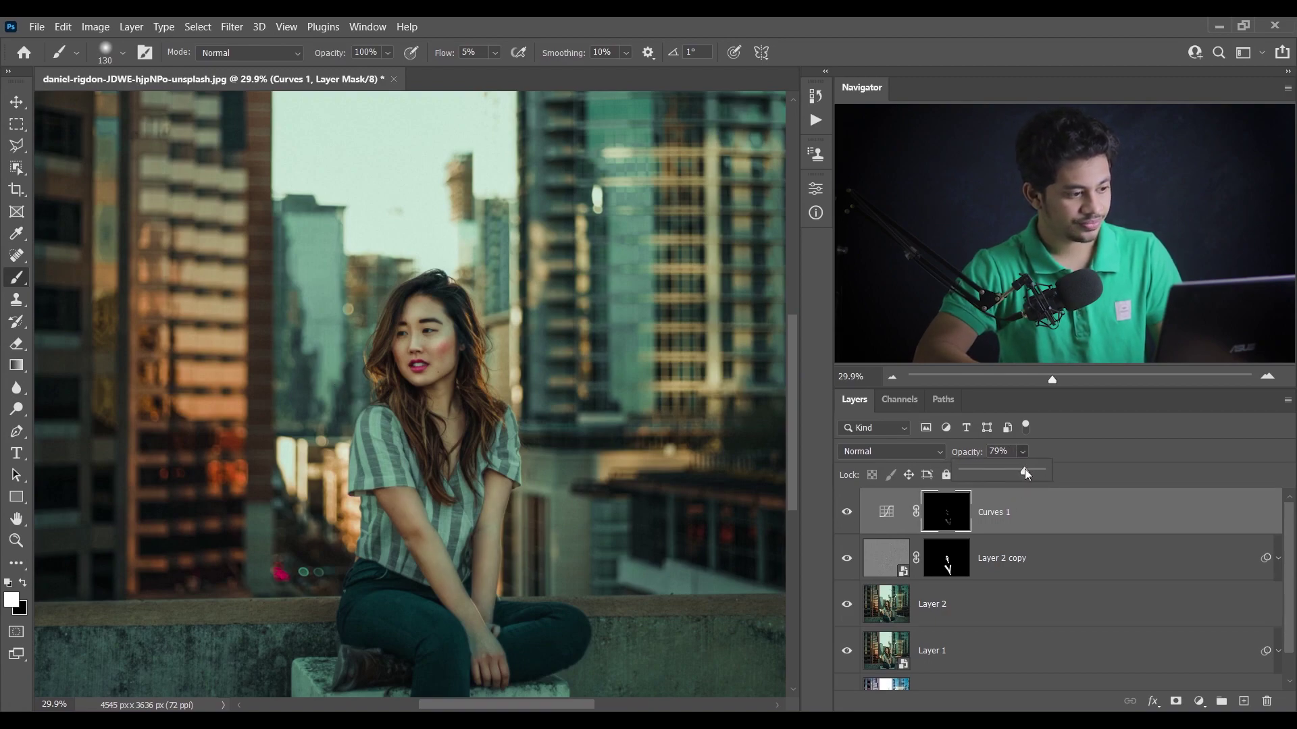
pyautogui.click(1026, 513)
pyautogui.click(886, 512)
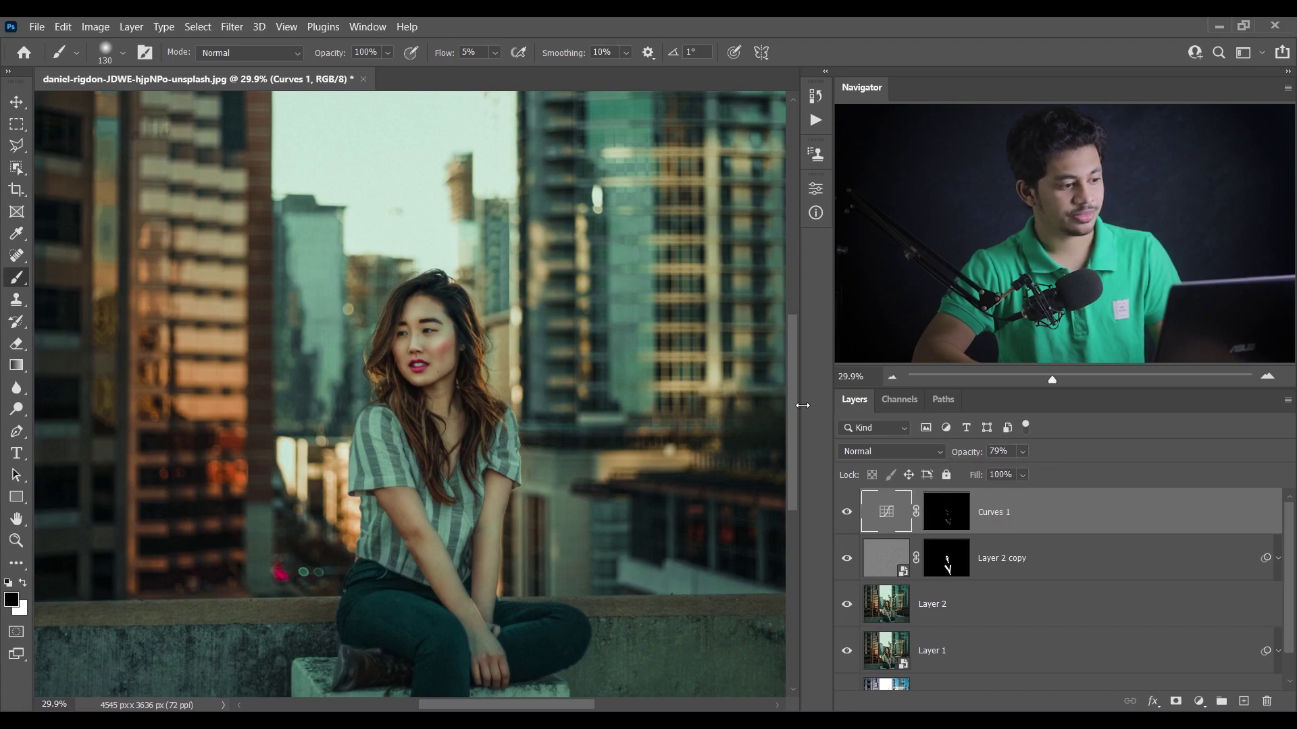
# Hide every layer except Background to compare the grade with the original photo
pyautogui.scroll(-3, 509, 346)
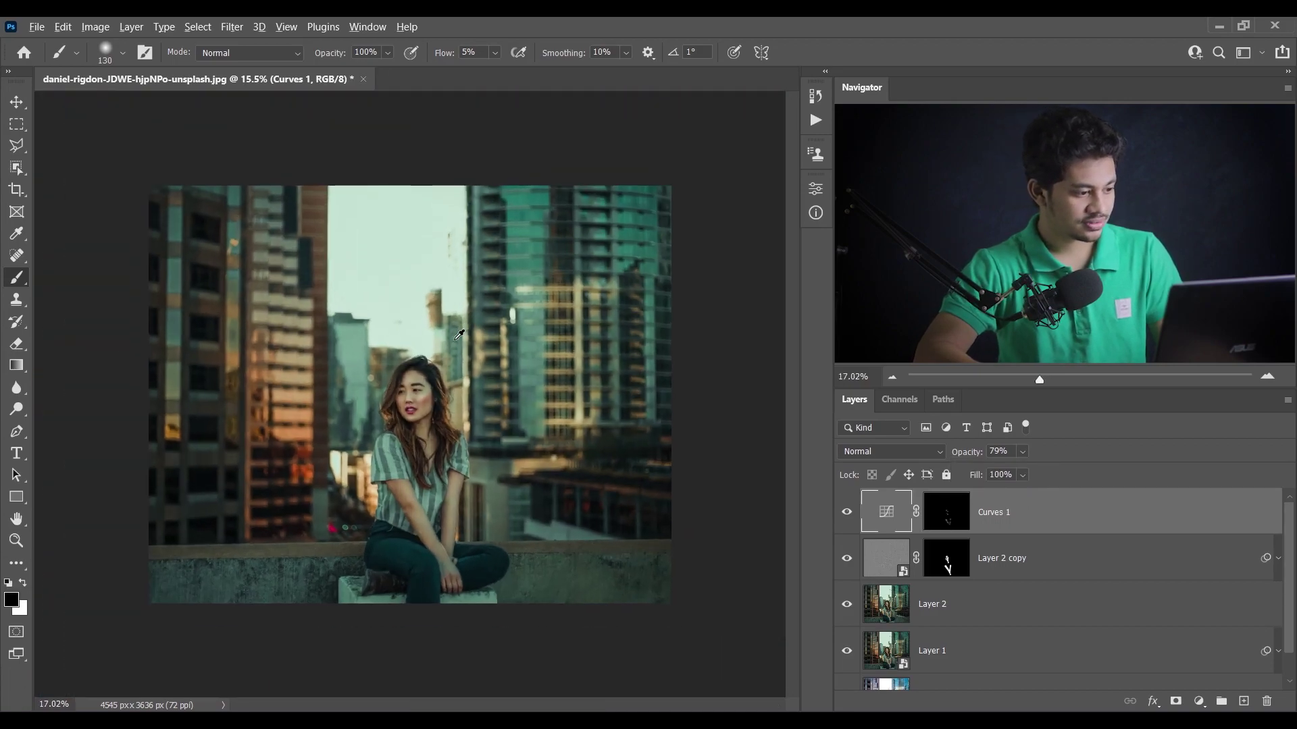
pyautogui.scroll(-1, 987, 650)
pyautogui.keyDown('alt'); pyautogui.click(847, 669); pyautogui.keyUp('alt')
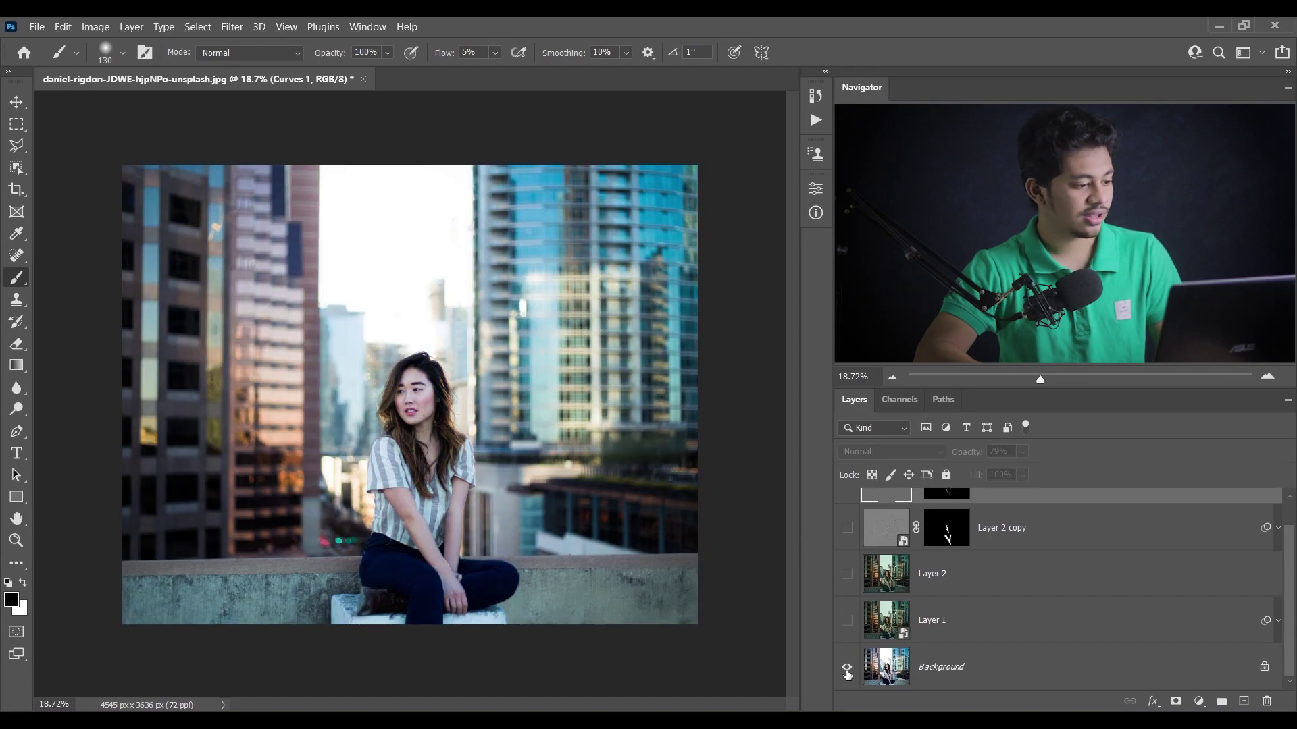
# Show all layers again and place the lens flare image from the Movie look folder as an embedded object
pyautogui.keyDown('alt'); pyautogui.click(847, 670); pyautogui.keyUp('alt')
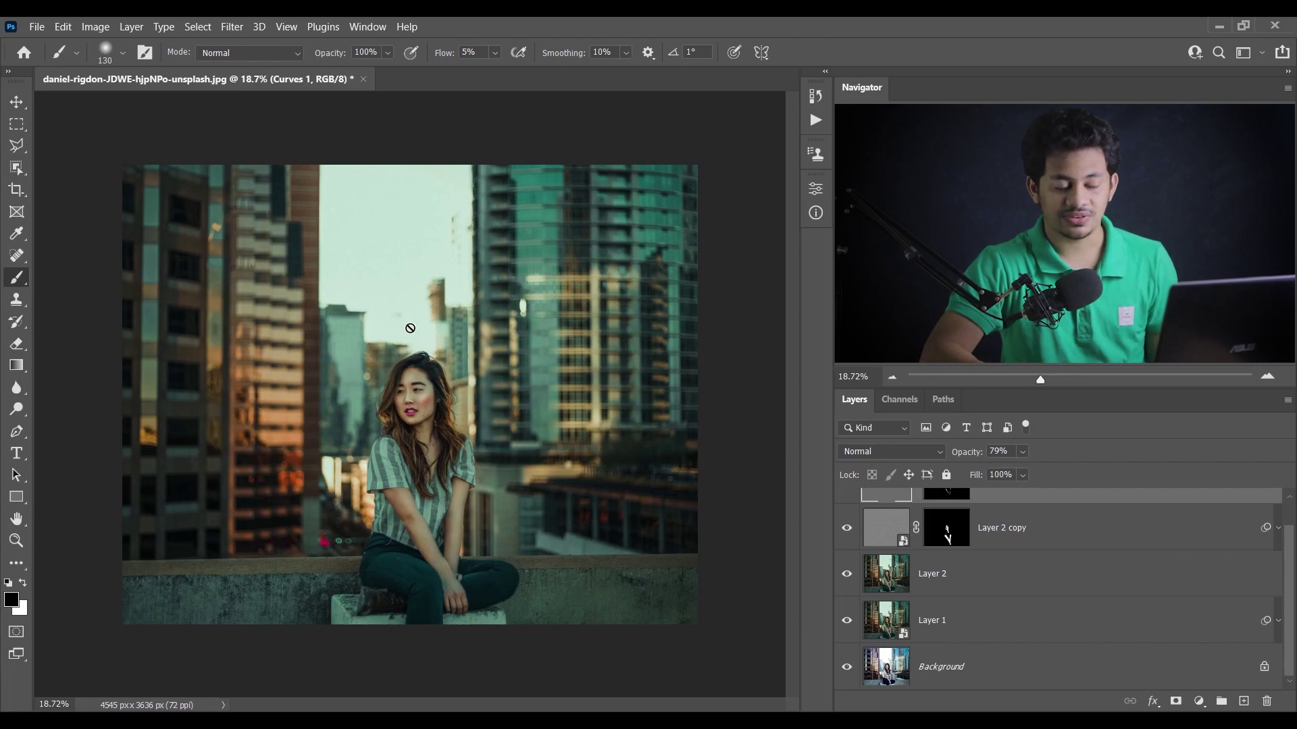
pyautogui.click(17, 100)
pyautogui.click(36, 26)
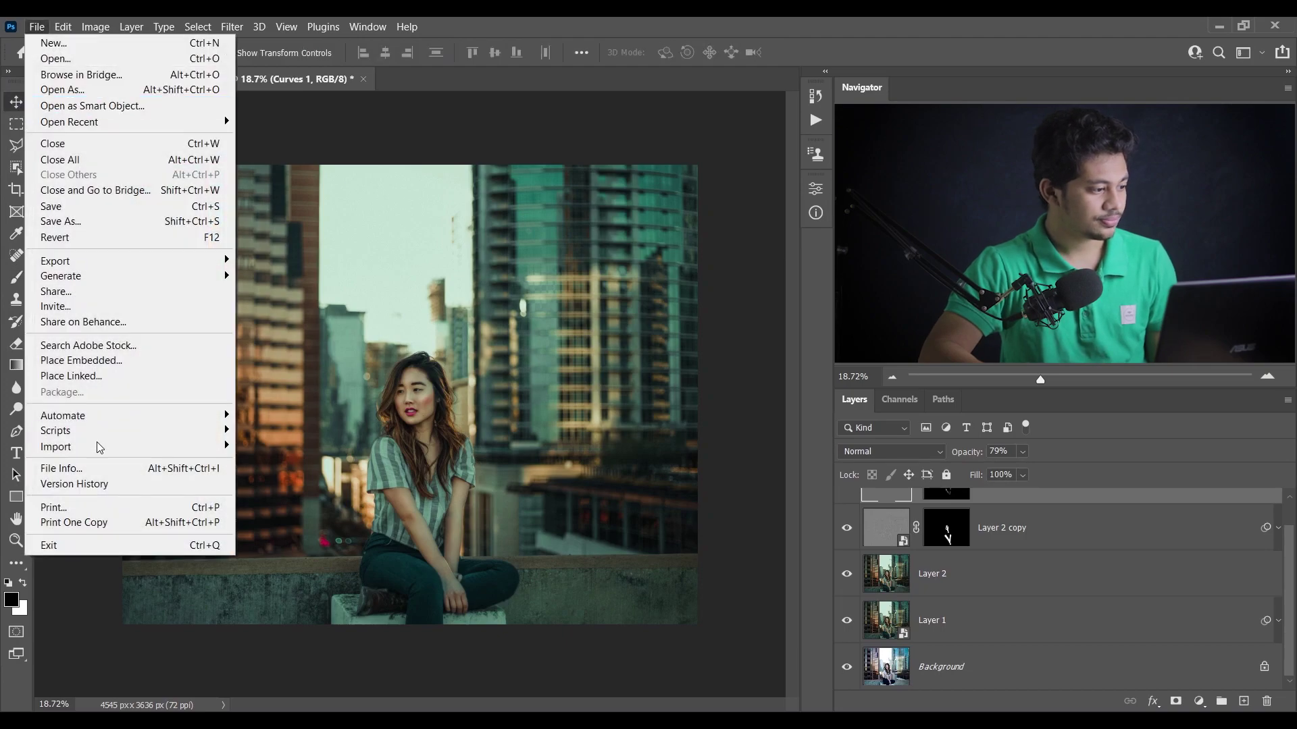
pyautogui.click(131, 363)
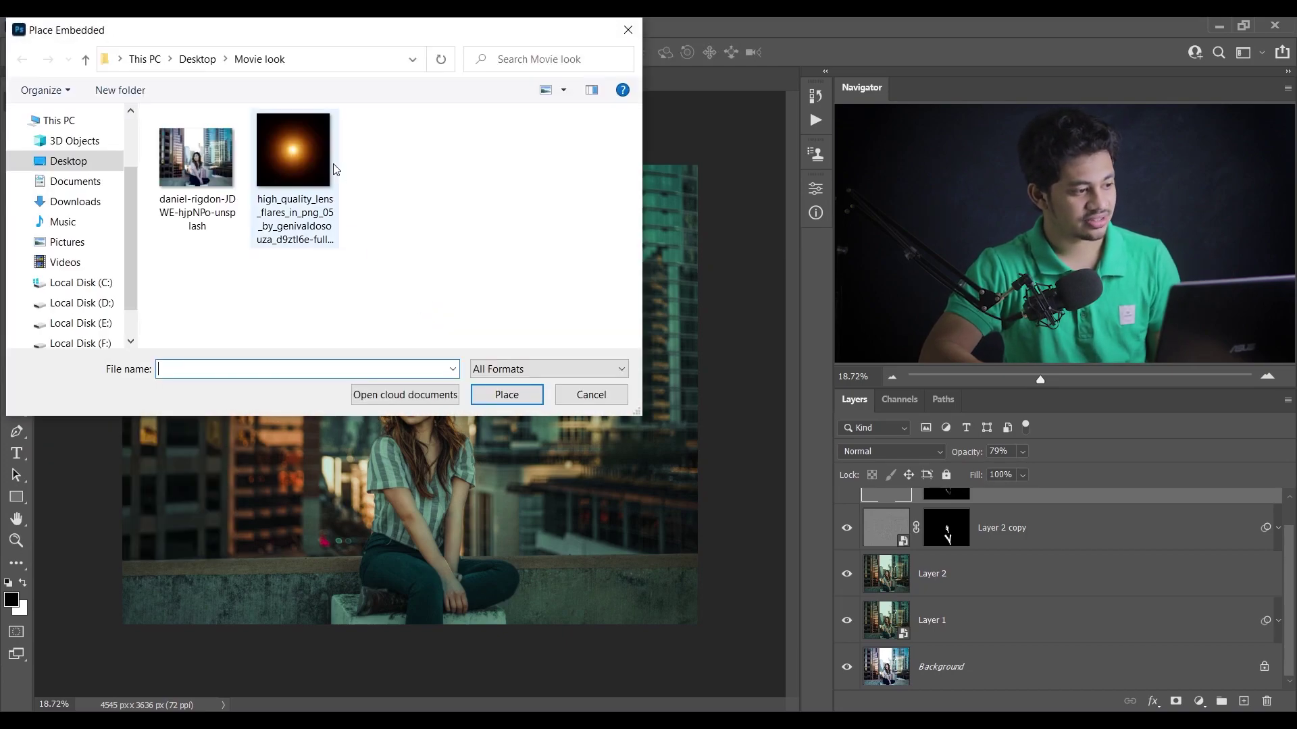
pyautogui.doubleClick(334, 169)
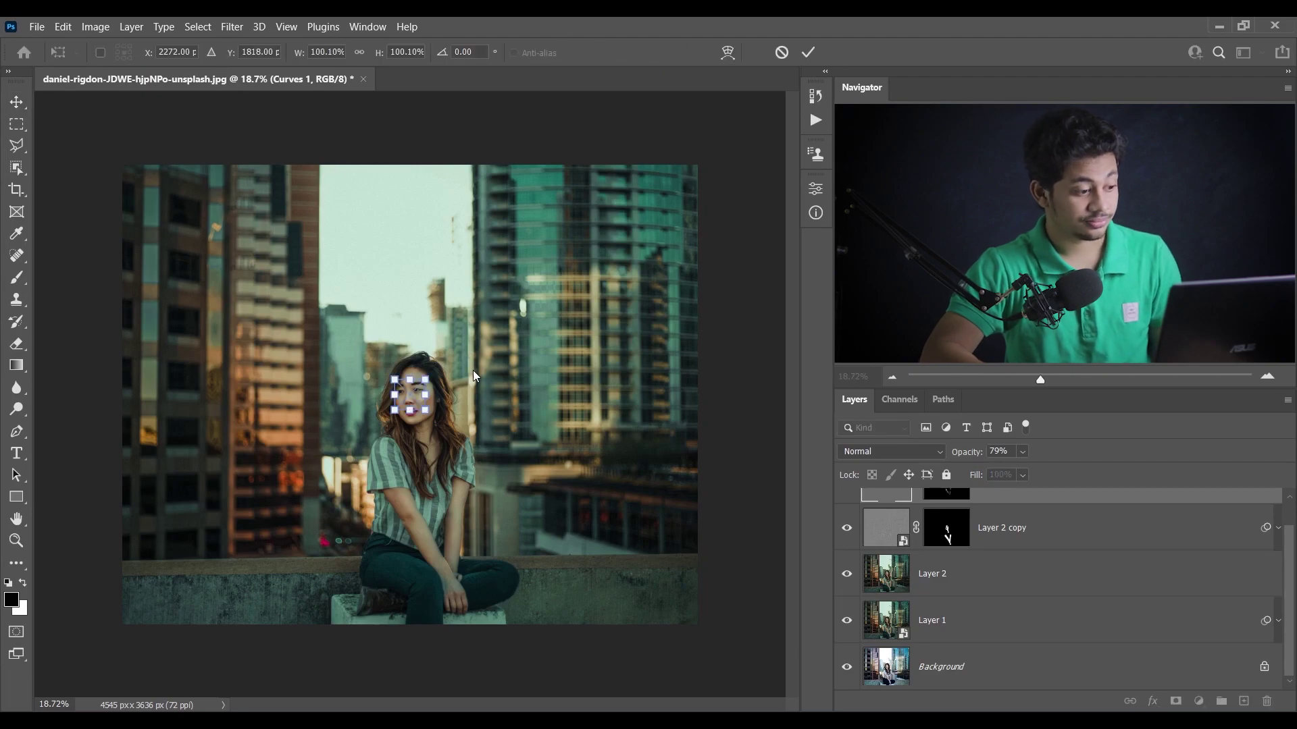
# Scale the lens flare to about 701.5% over the gap between the buildings and set its blend mode to Screen
pyautogui.moveTo(451, 360); pyautogui.dragTo(533, 295)
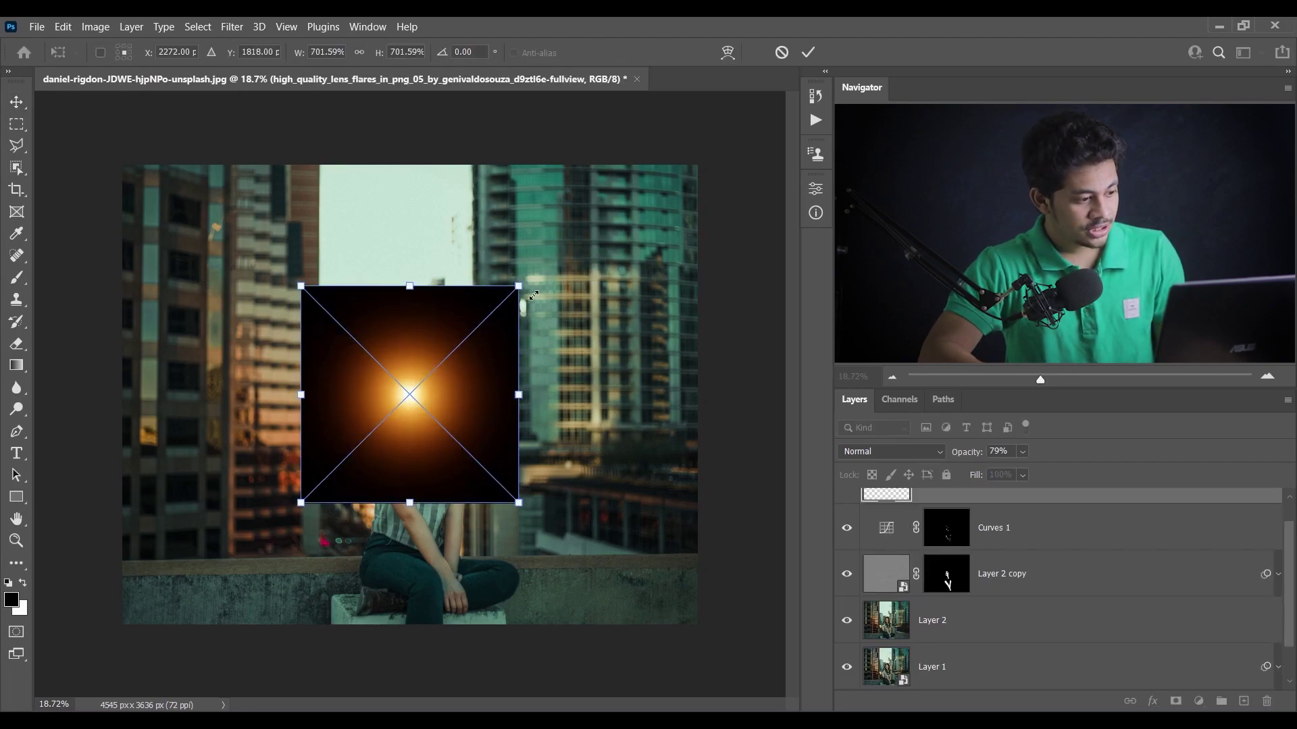
pyautogui.moveTo(443, 324); pyautogui.dragTo(433, 247)
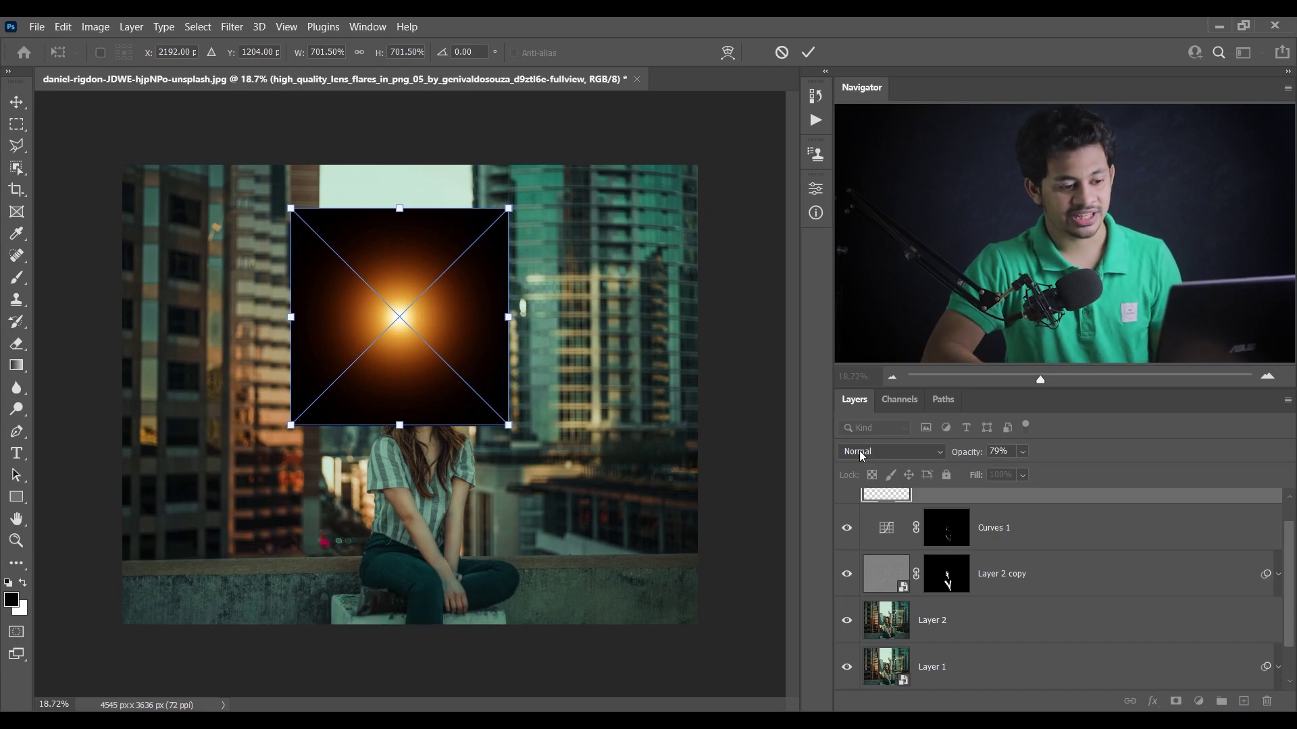
pyautogui.click(859, 451)
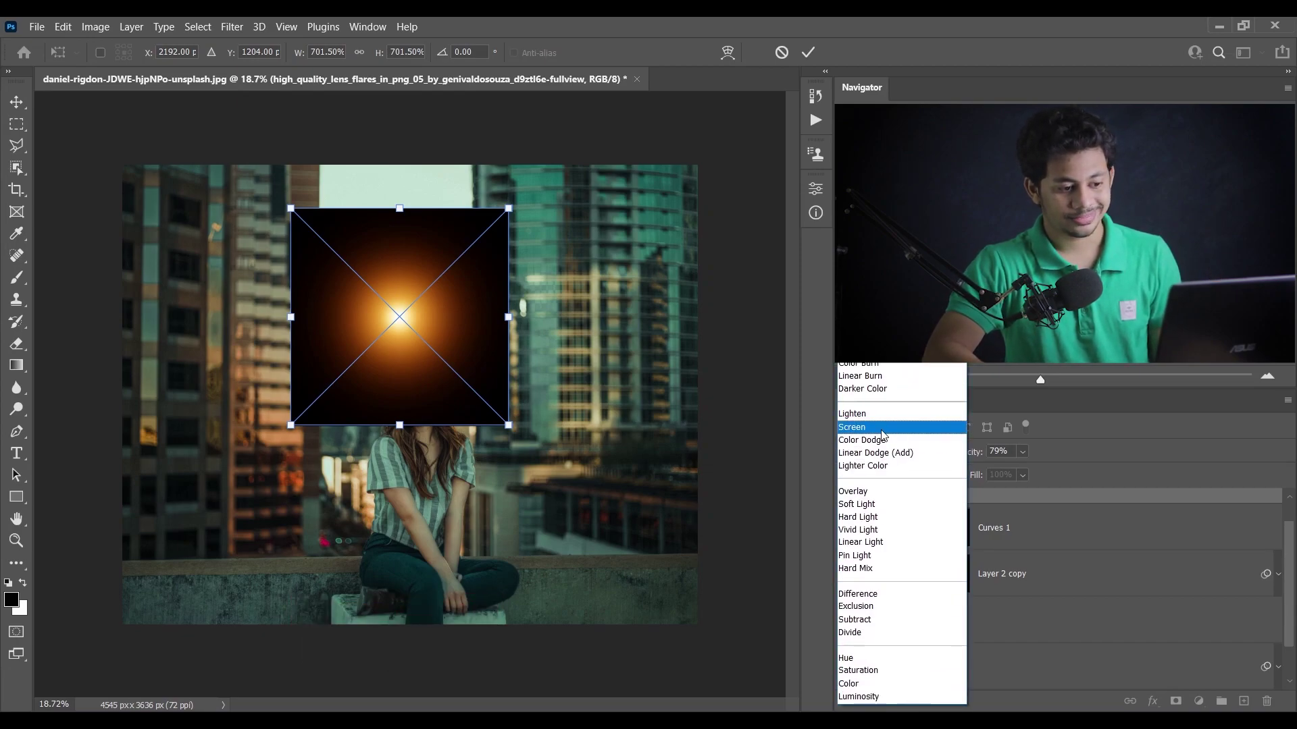
pyautogui.click(865, 428)
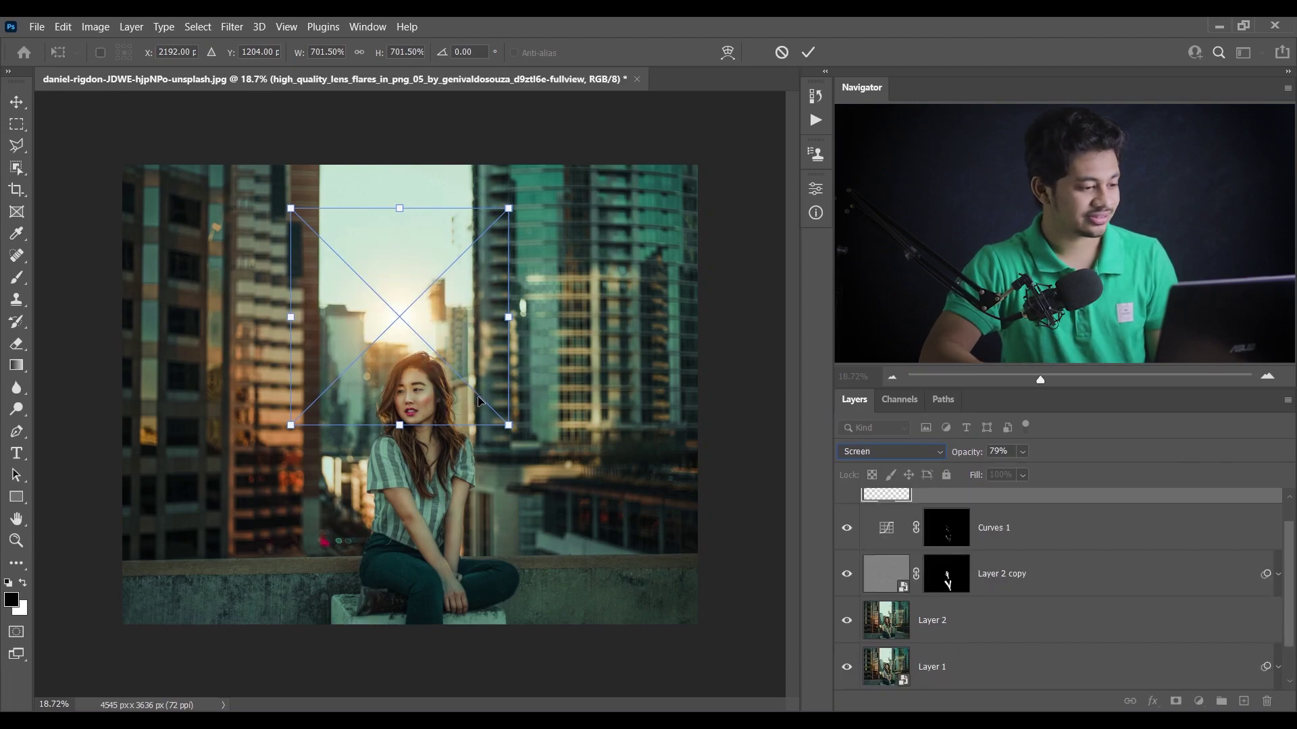
# Stretch the flare to about 1520% wide and 1138% high, centering its glow in the sky just above the woman's head
pyautogui.moveTo(511, 424); pyautogui.dragTo(572, 478)
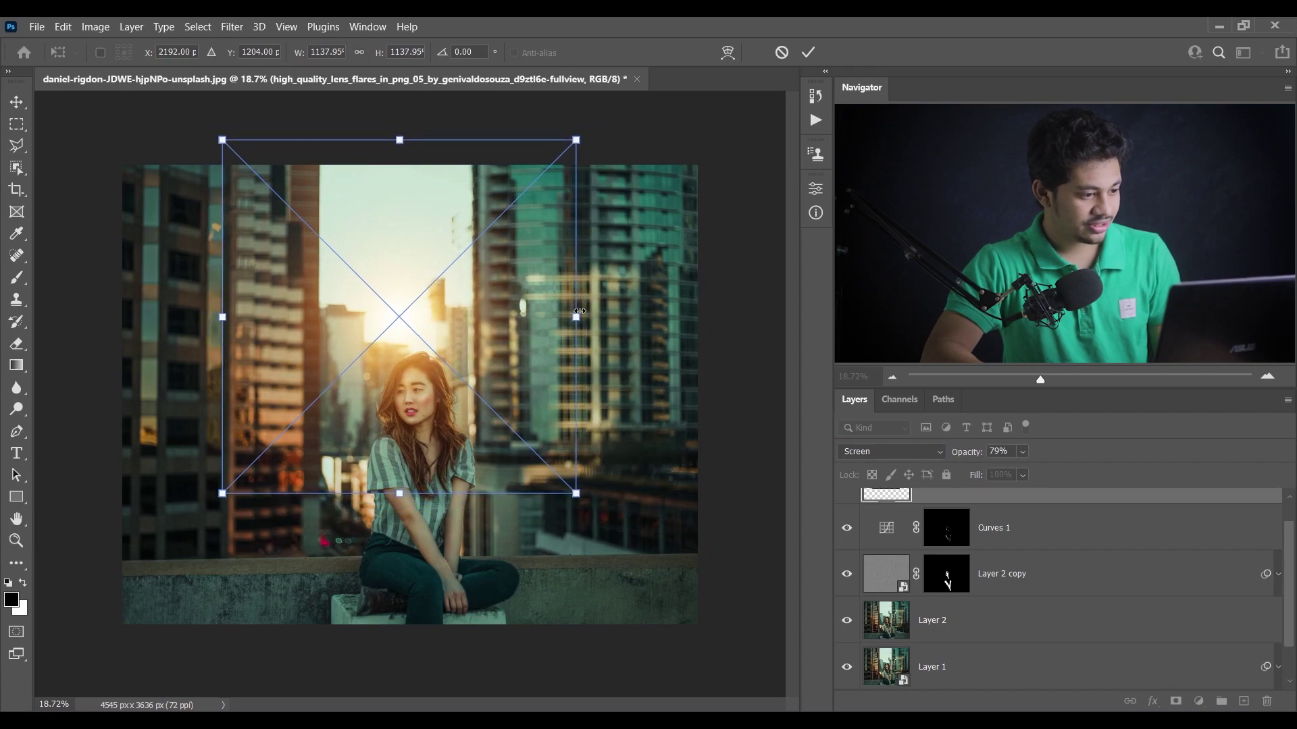
pyautogui.moveTo(624, 306); pyautogui.dragTo(638, 308)
pyautogui.moveTo(490, 323)
pyautogui.mouseDown()
pyautogui.moveTo(498, 316)
pyautogui.moveTo(490, 328)
pyautogui.mouseUp()
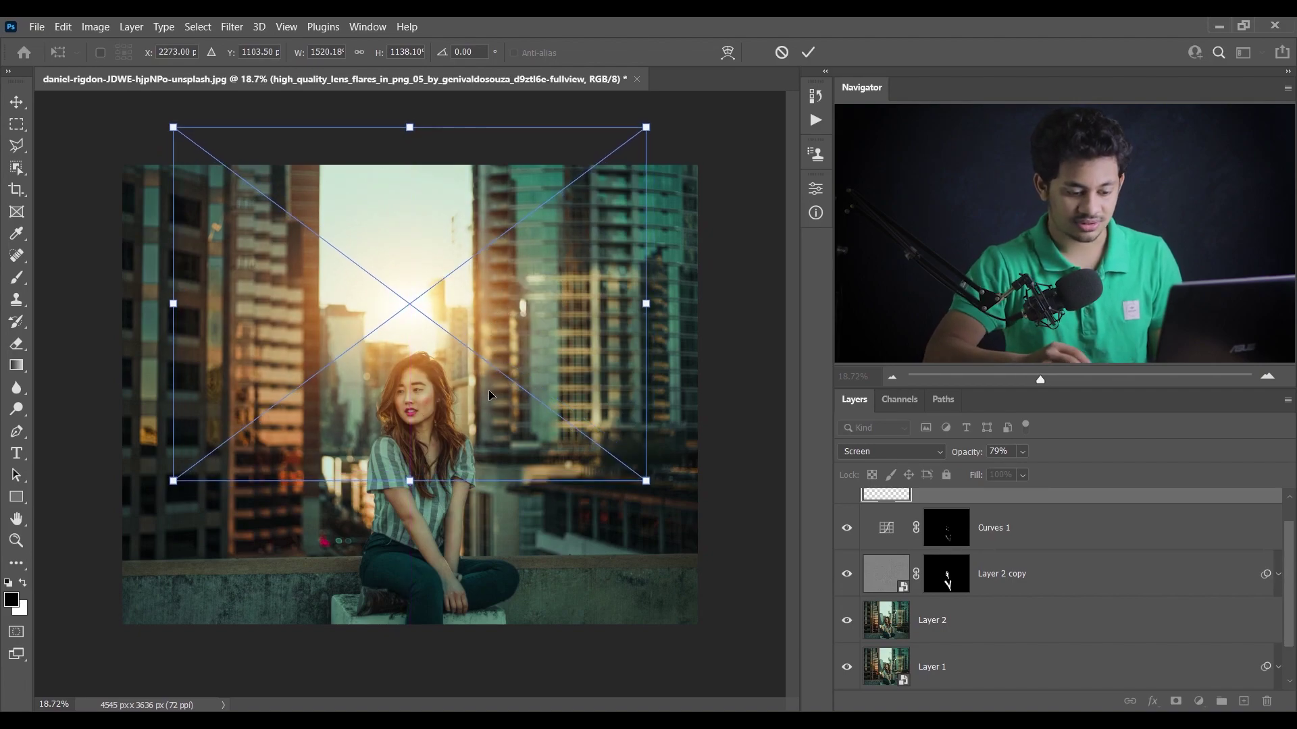
pyautogui.press('Return')
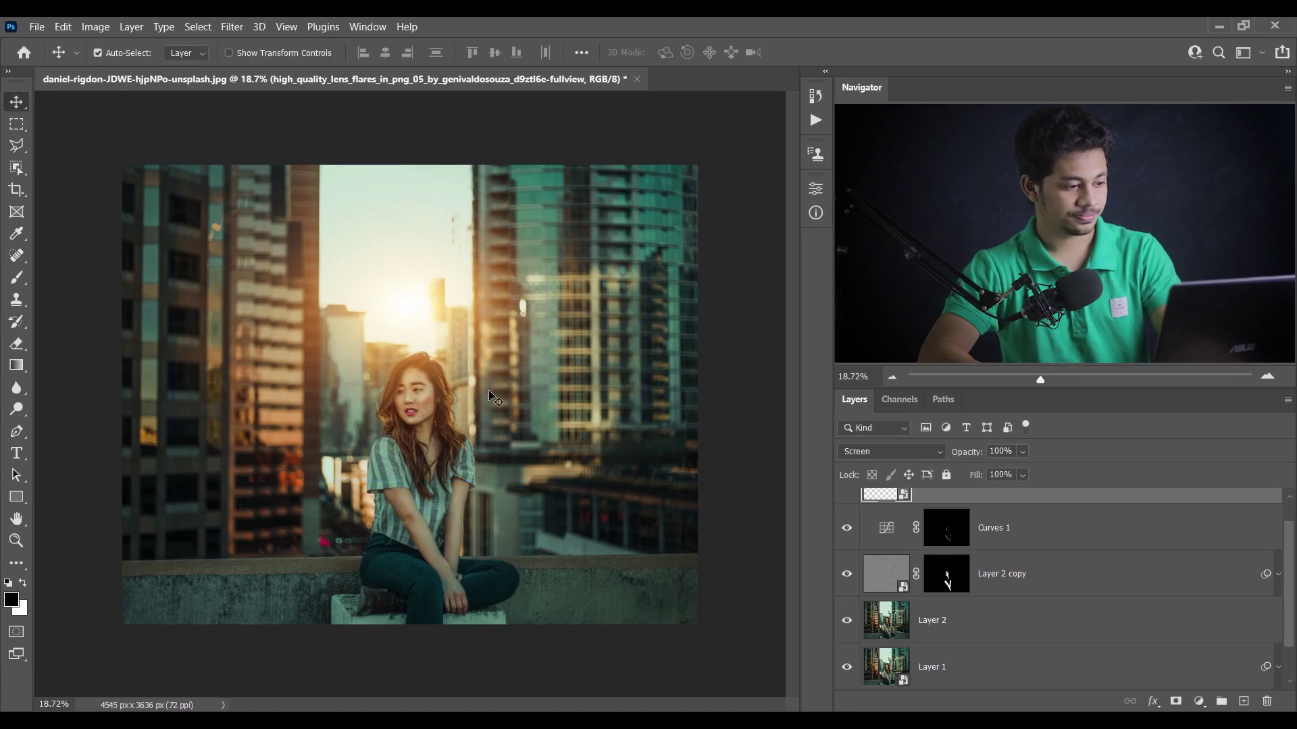
# Crop the top and bottom of the photo to a wider frame of about 4545 x 2905 px
pyautogui.hotkey('ctrl', '+')
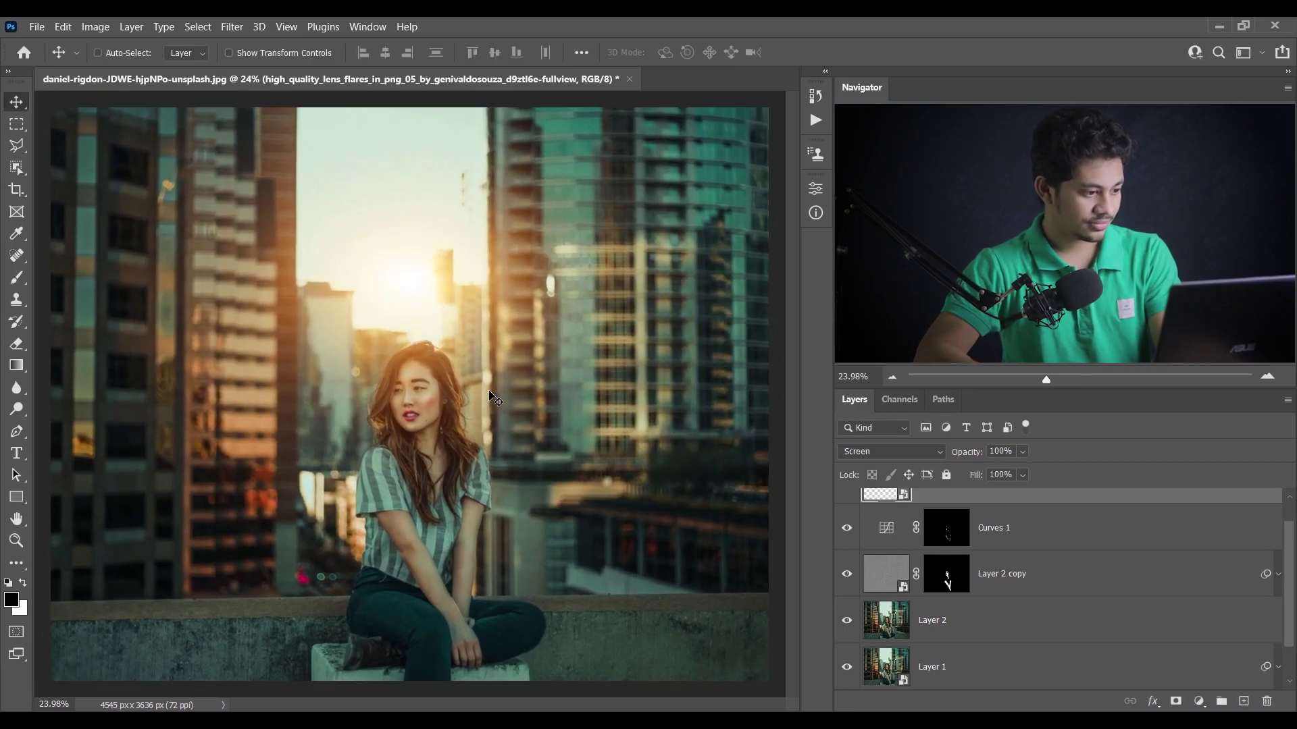
pyautogui.hotkey('ctrl', '-')
pyautogui.scroll(-1, 924, 649)
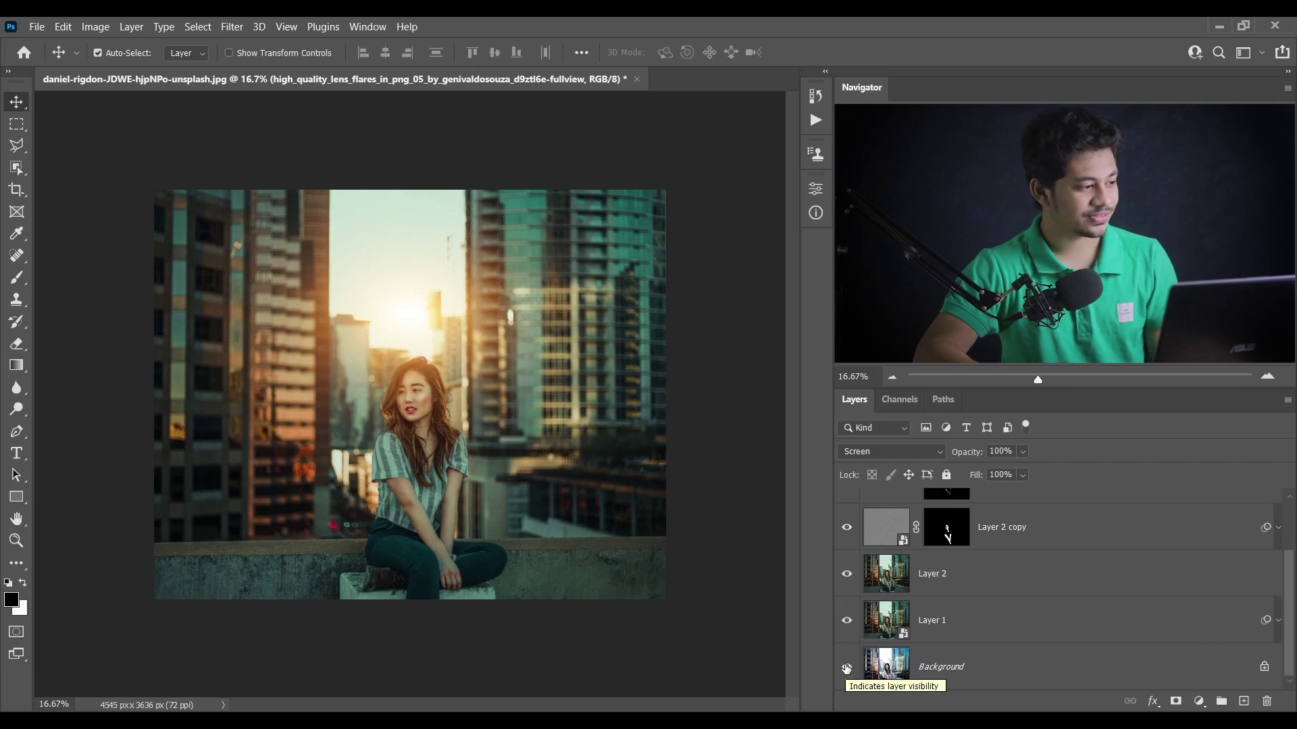
pyautogui.click(17, 190)
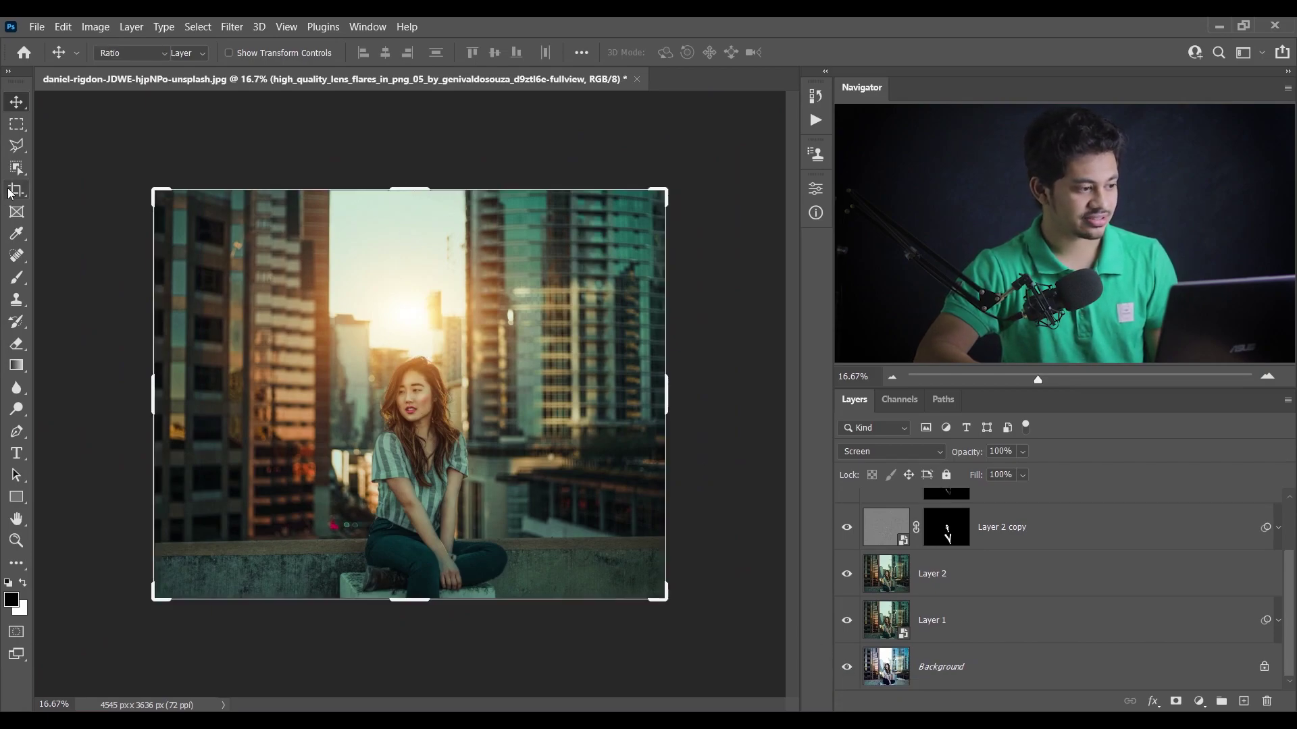
pyautogui.moveTo(413, 193); pyautogui.dragTo(411, 230)
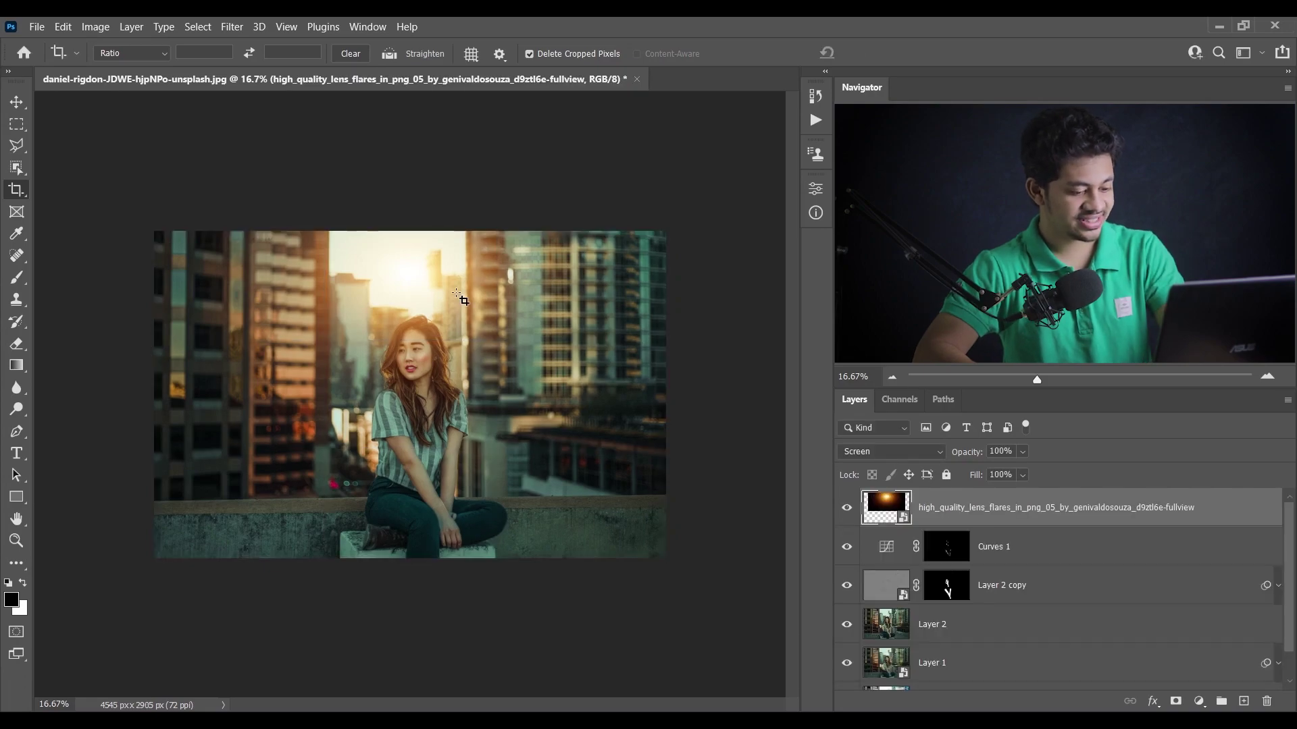
# Toggle all layers above Background repeatedly to compare the finished grade with the original photo
pyautogui.scroll(4, 456, 293)
pyautogui.scroll(-1, 1033, 602)
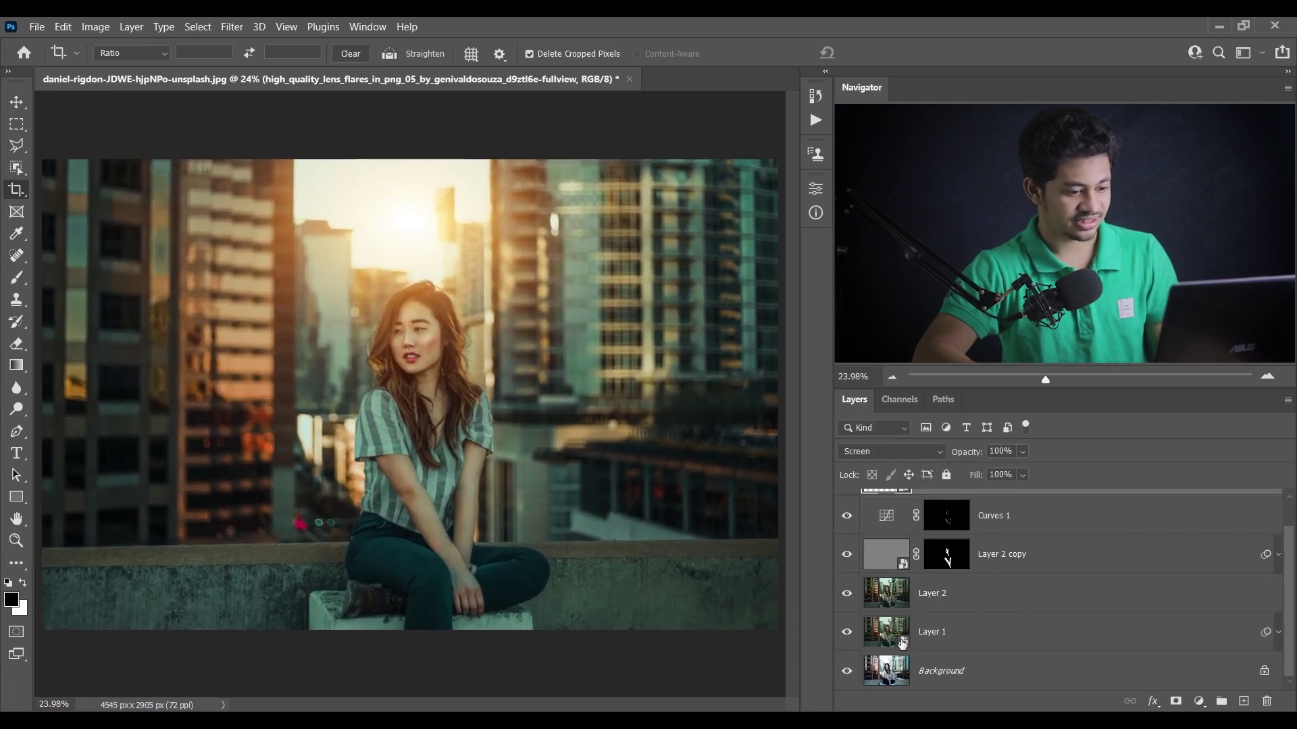
pyautogui.keyDown('alt'); pyautogui.click(847, 672); pyautogui.keyUp('alt')
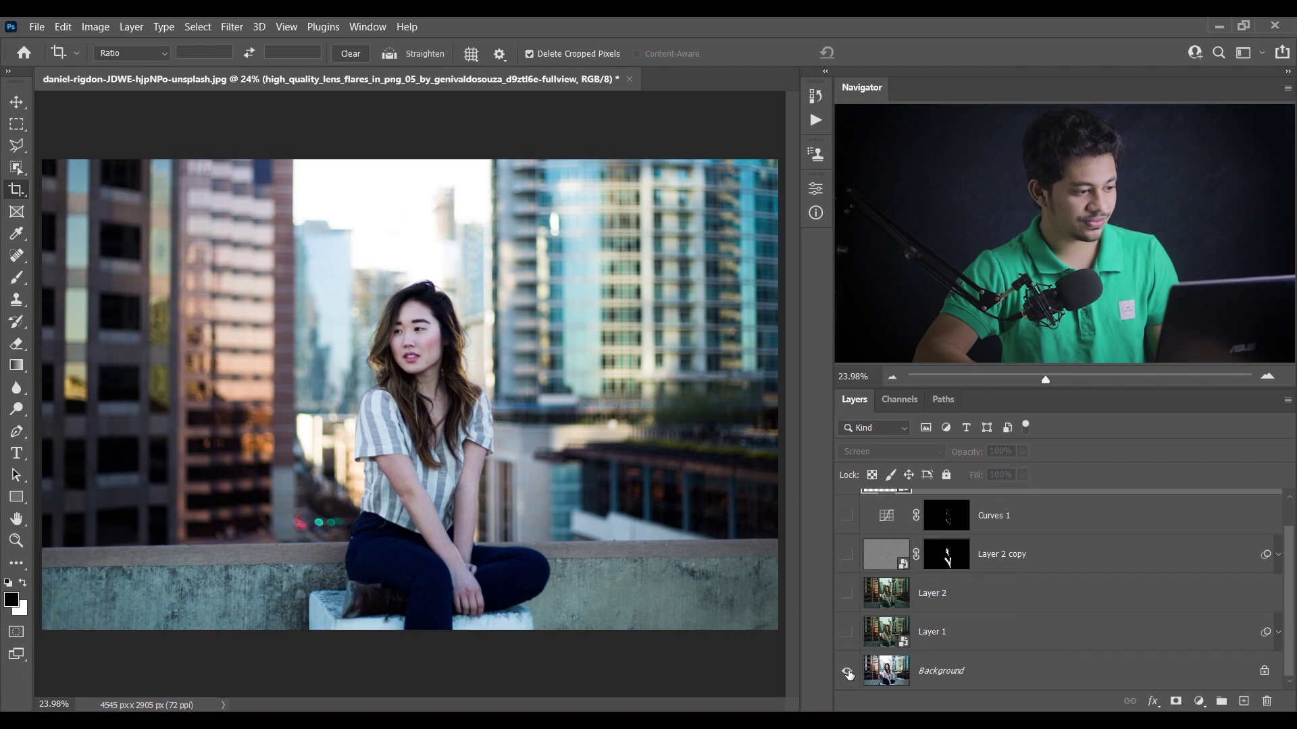
pyautogui.keyDown('alt'); pyautogui.click(847, 671); pyautogui.keyUp('alt')
pyautogui.keyDown('alt'); pyautogui.click(847, 671); pyautogui.keyUp('alt')
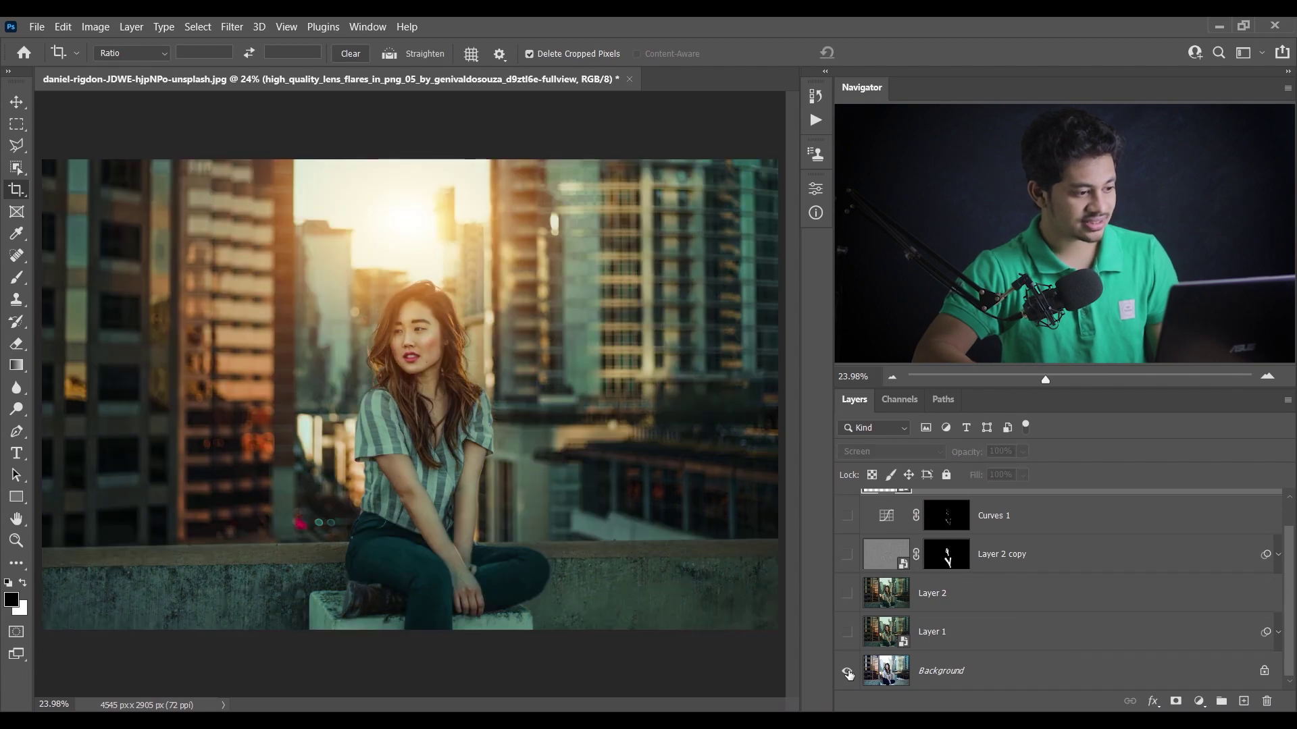
pyautogui.keyDown('alt'); pyautogui.click(847, 672); pyautogui.keyUp('alt')
# Isolate the Background and turn the layers back on from Layer 1 up to the lens flare to review each stage
pyautogui.scroll(1, 859, 644)
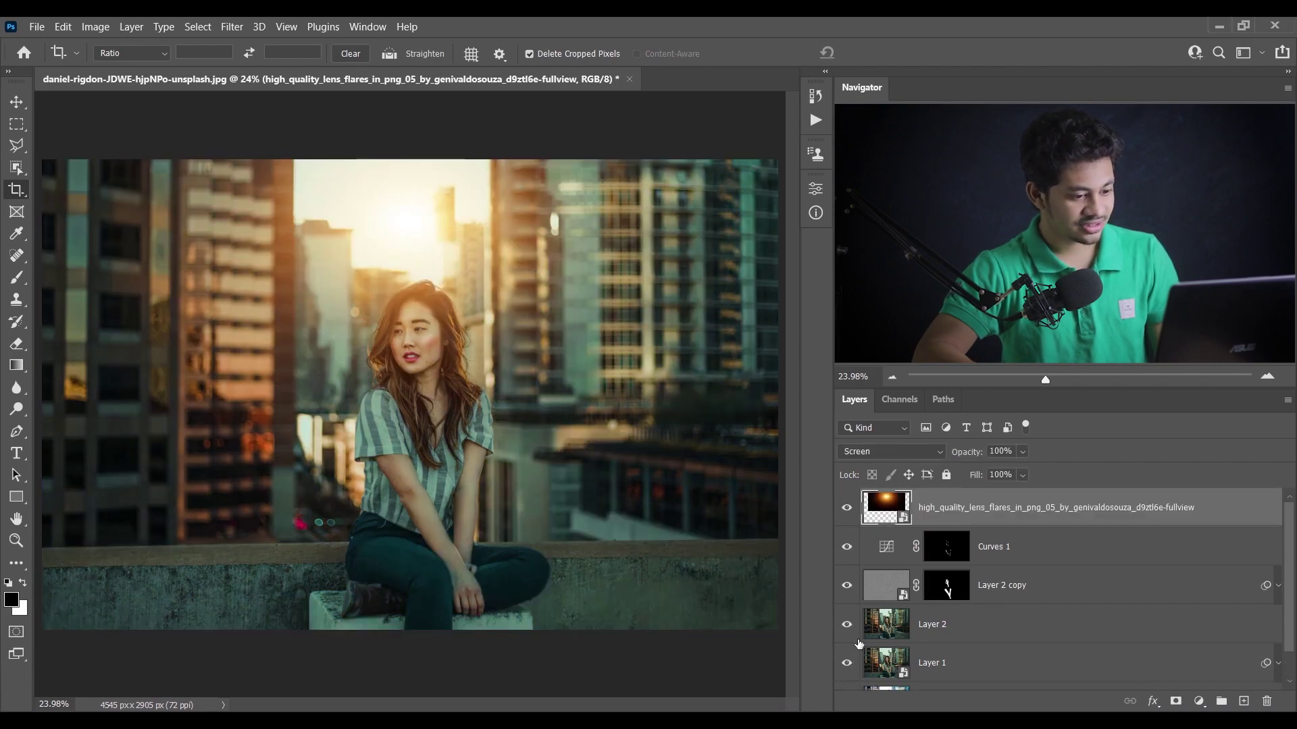
pyautogui.keyDown('alt'); pyautogui.click(847, 687); pyautogui.keyUp('alt')
pyautogui.scroll(-1, 852, 642)
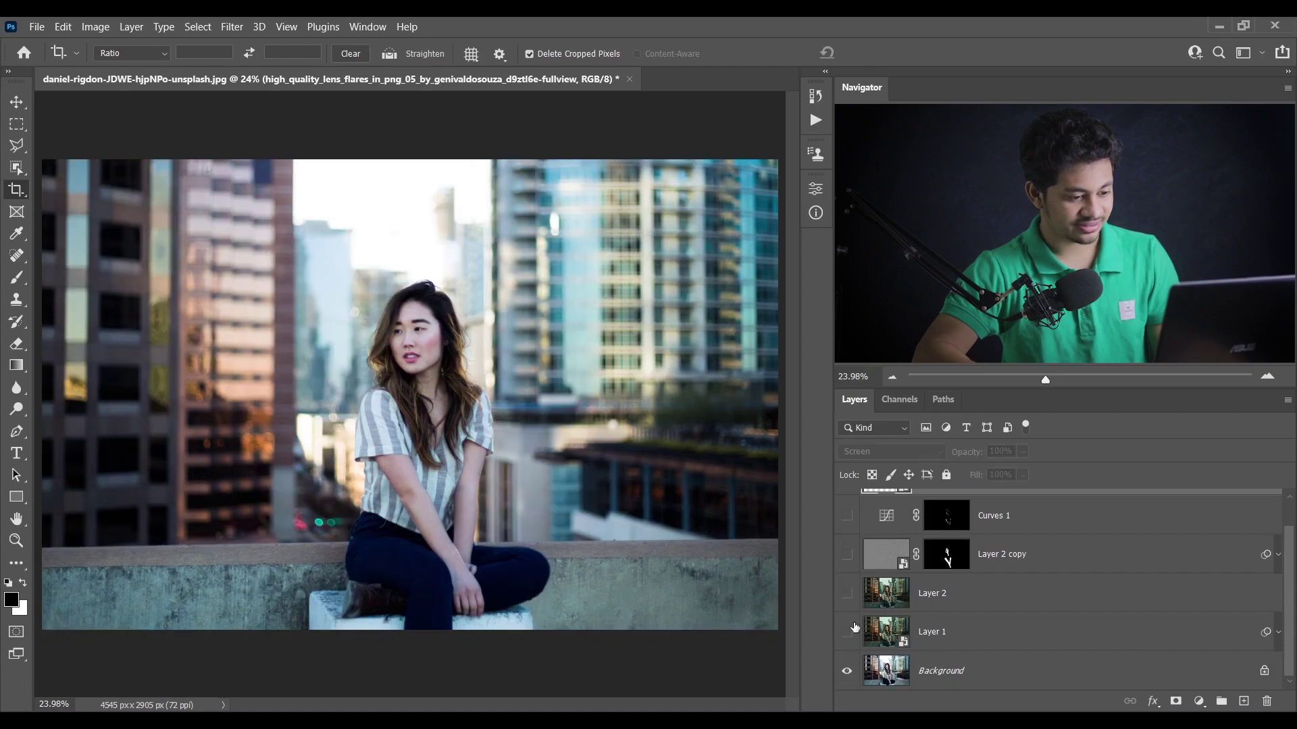
pyautogui.click(848, 632)
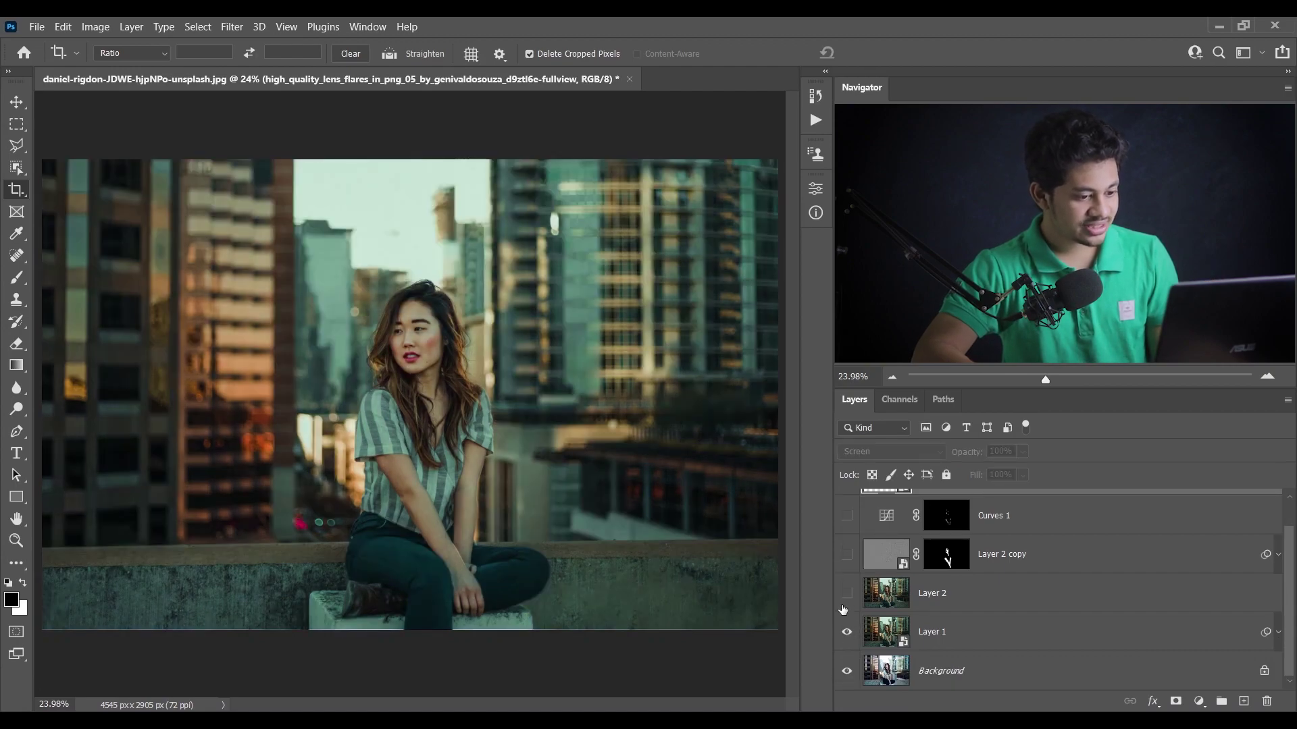
pyautogui.scroll(1, 867, 603)
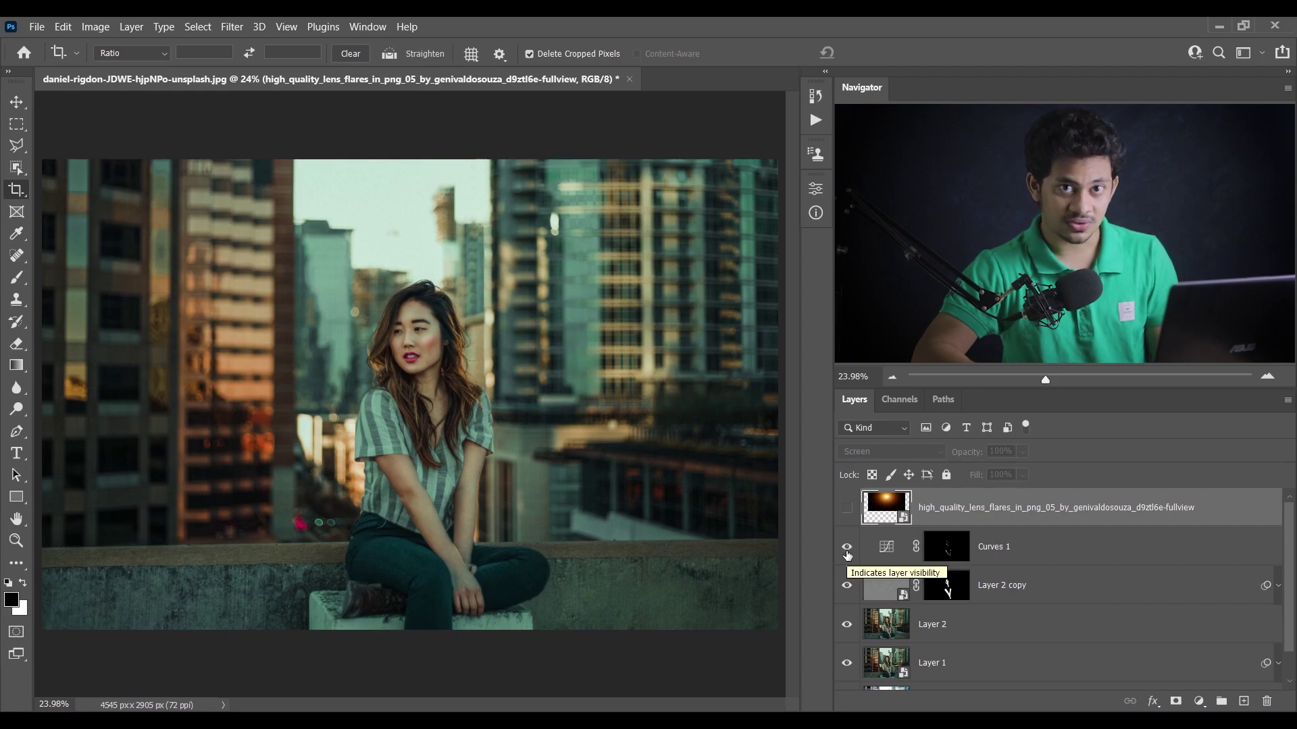
pyautogui.click(848, 510)
pyautogui.click(848, 510)
pyautogui.click(847, 510)
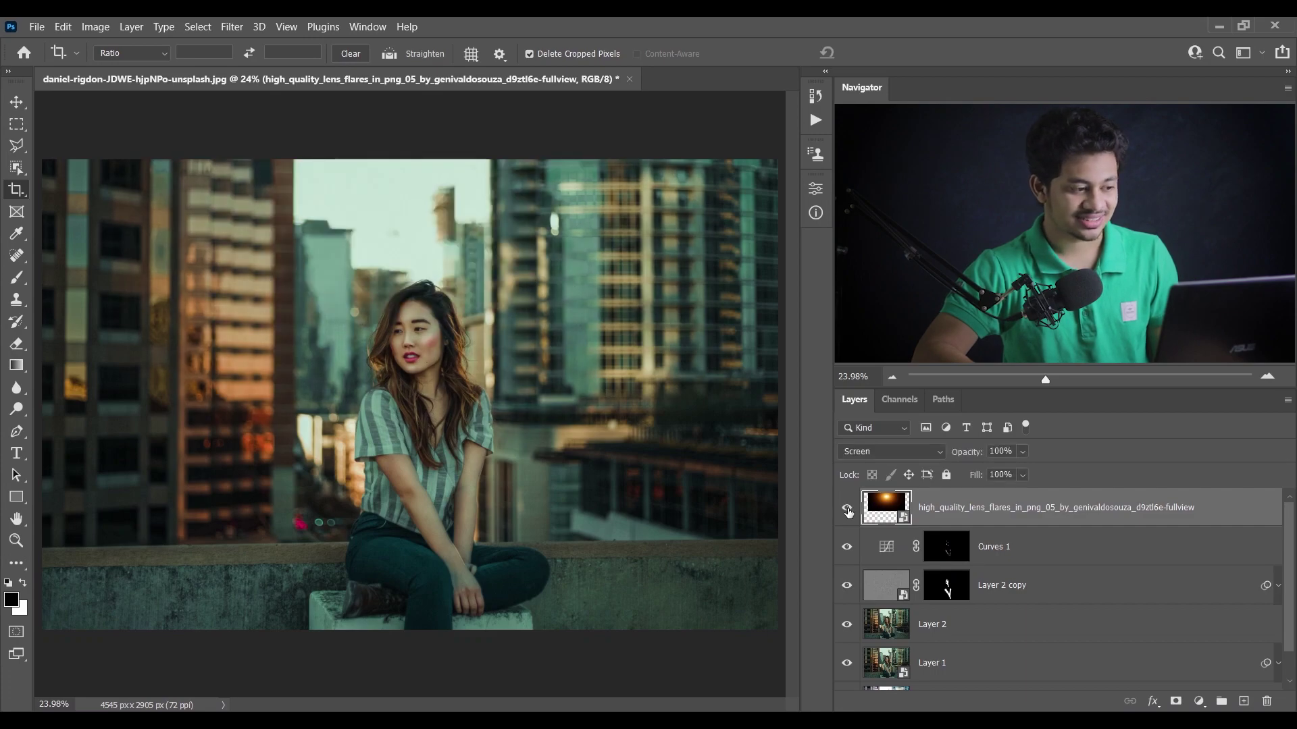
# Show only the Background once more for a final before-and-after check and restore all layers
pyautogui.scroll(-1, 850, 608)
pyautogui.keyDown('alt'); pyautogui.click(848, 670); pyautogui.keyUp('alt')
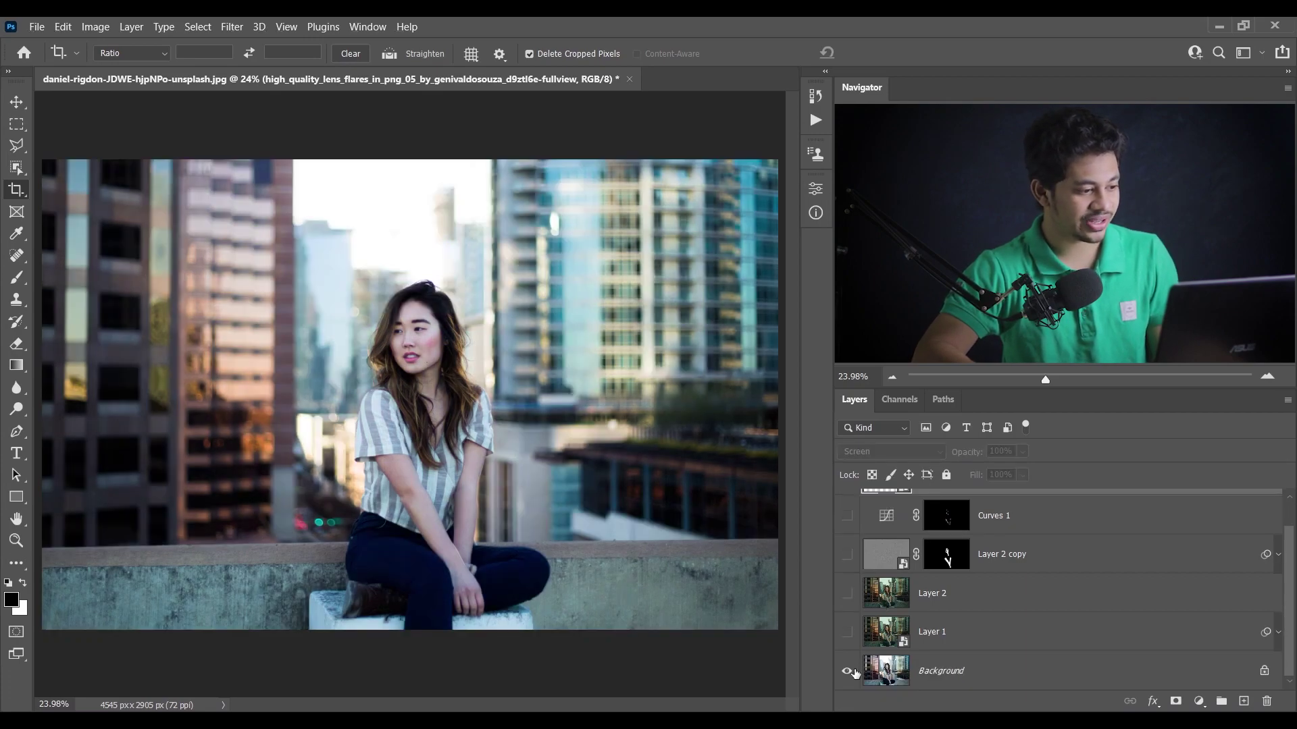
pyautogui.keyDown('alt'); pyautogui.click(847, 671); pyautogui.keyUp('alt')
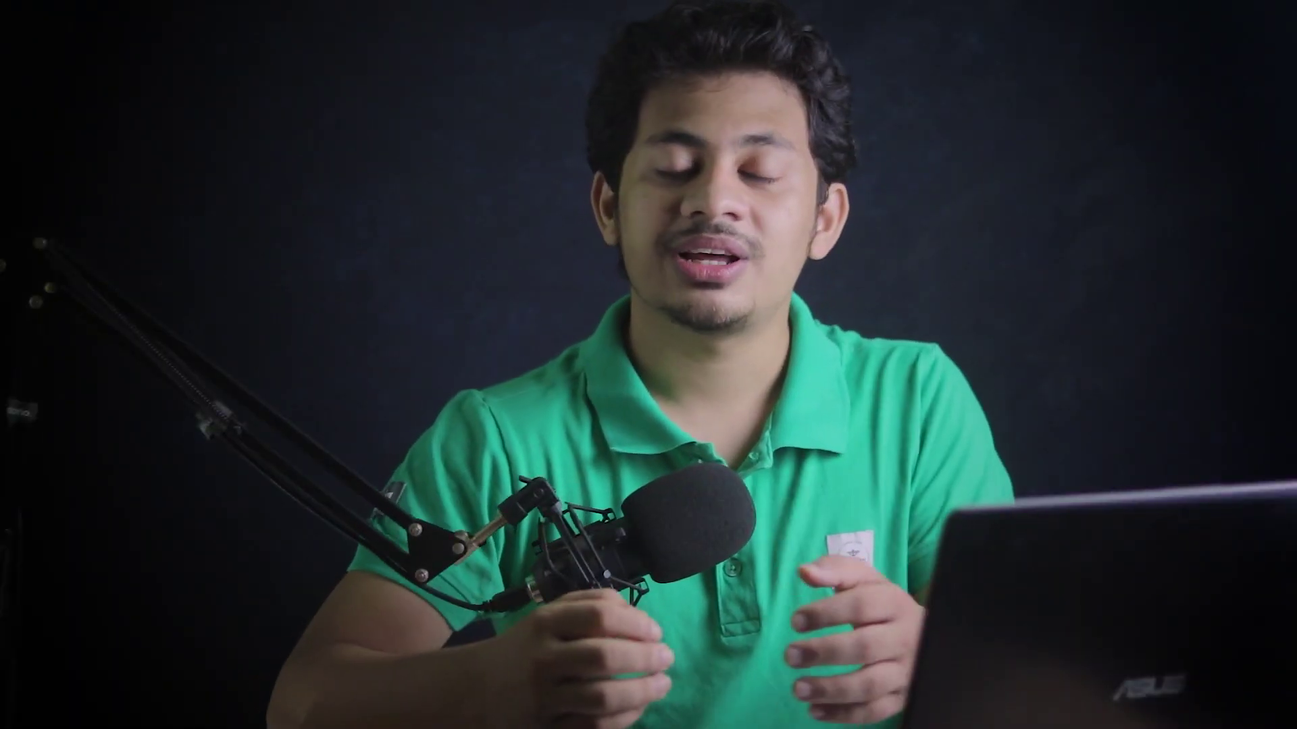